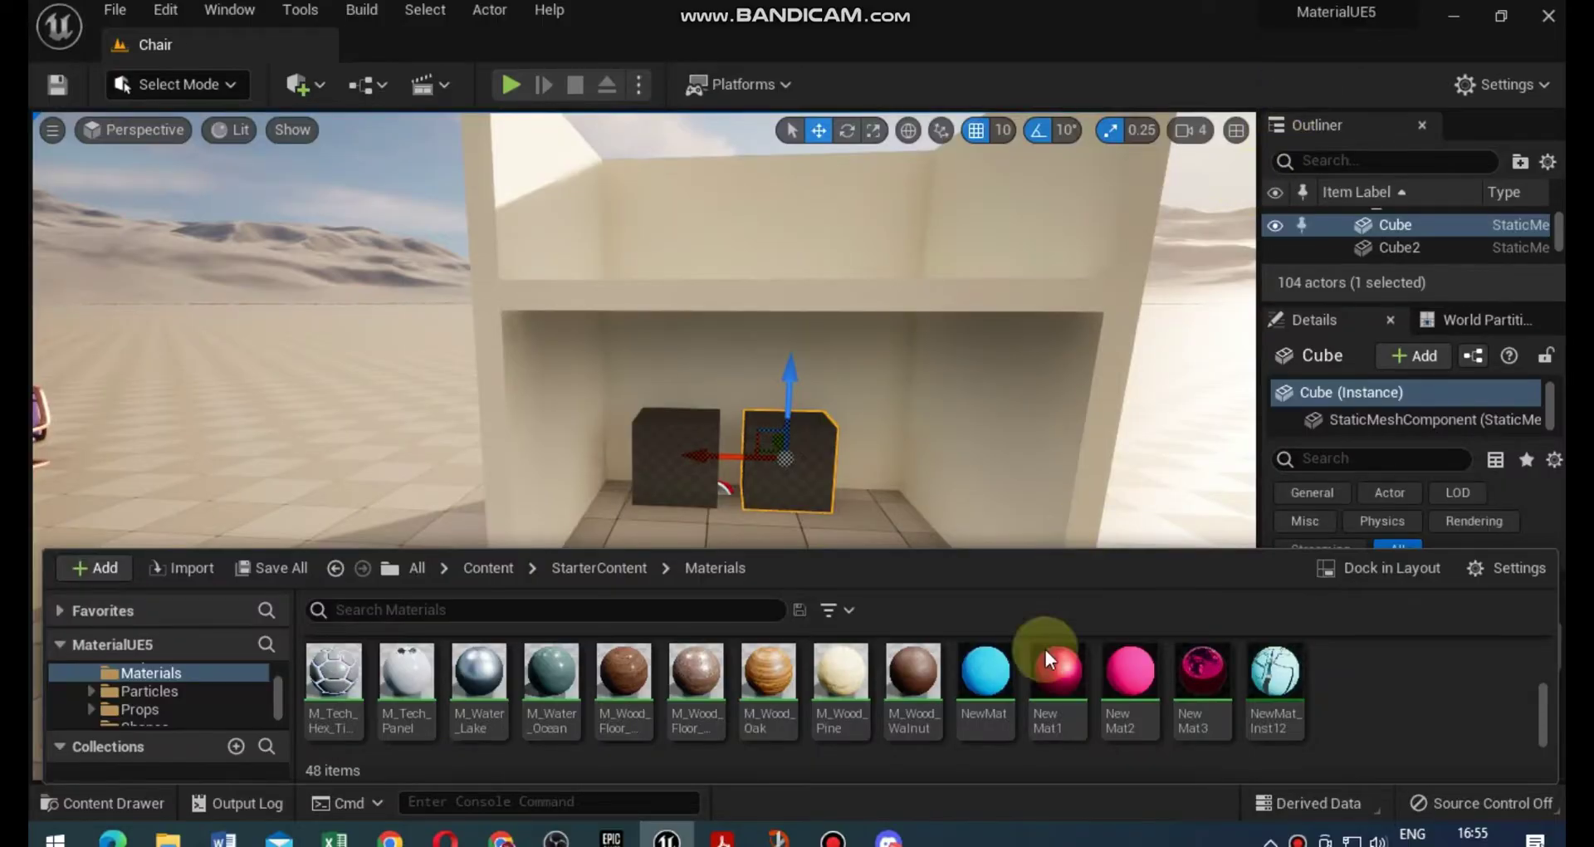
Duplicate the NewMat material and name the copy Emissive.
{"action": "right_click", "coordinate": [974, 669]}
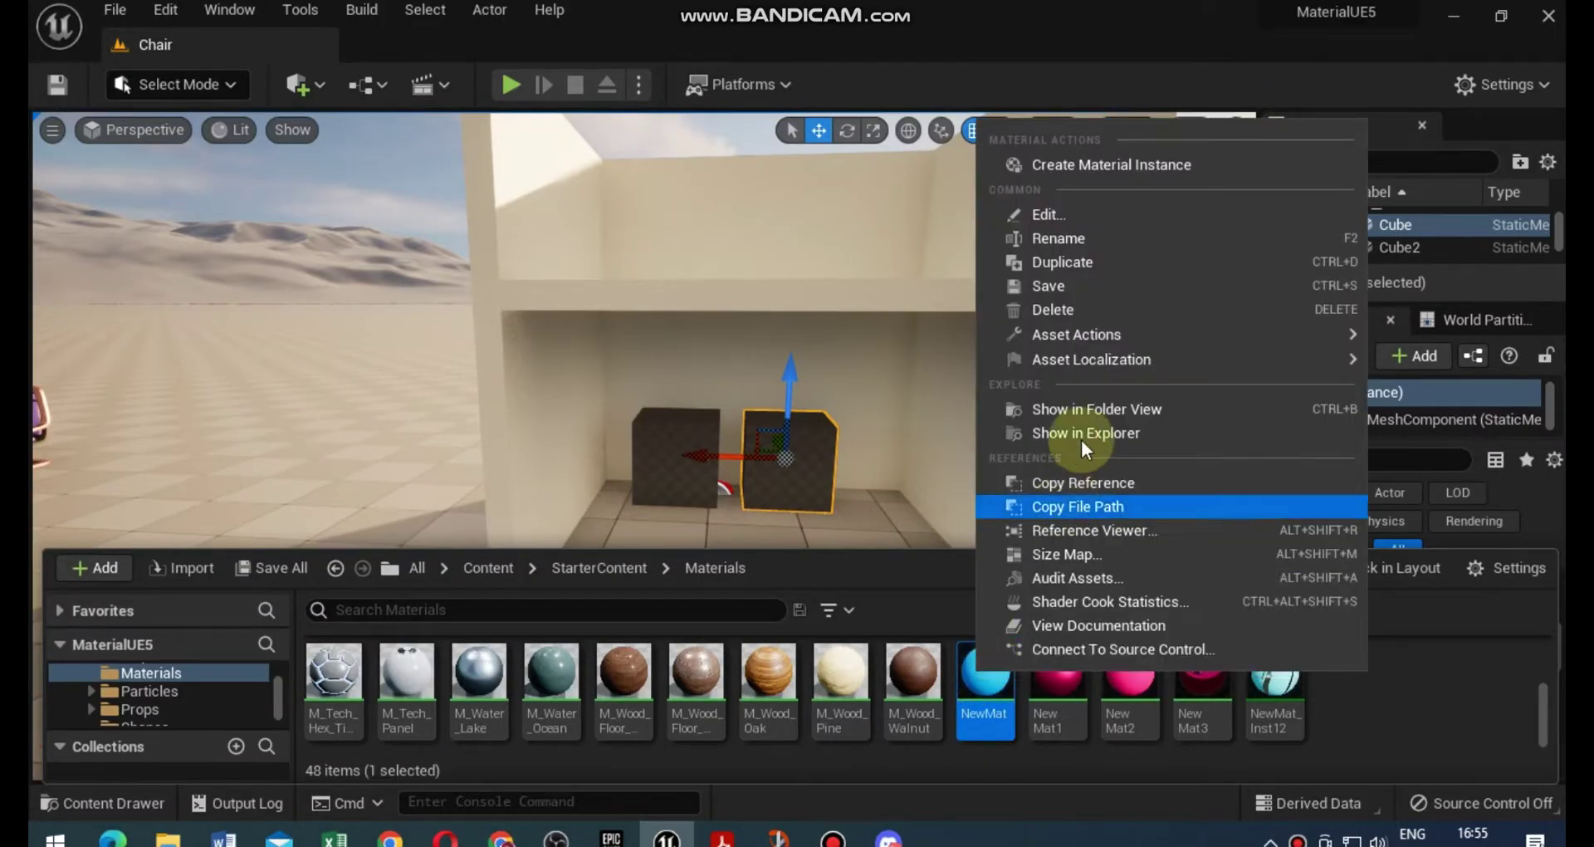
{"action": "left_click", "coordinate": [1123, 264]}
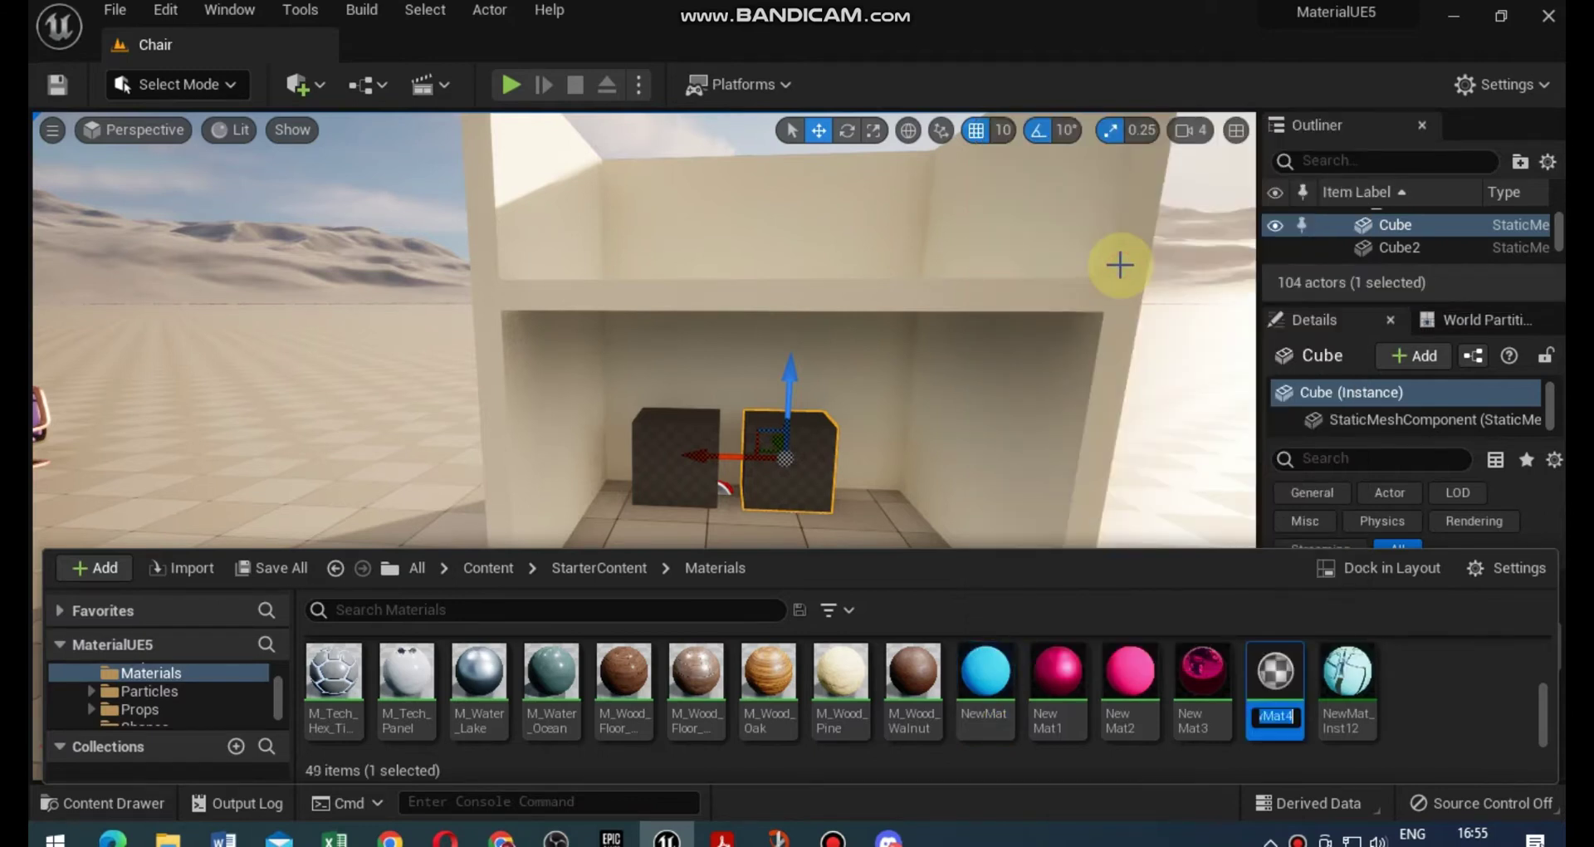
{"action": "type", "text": "Em"}
{"action": "type", "text": "issive"}
{"action": "left_click", "coordinate": [1409, 702]}
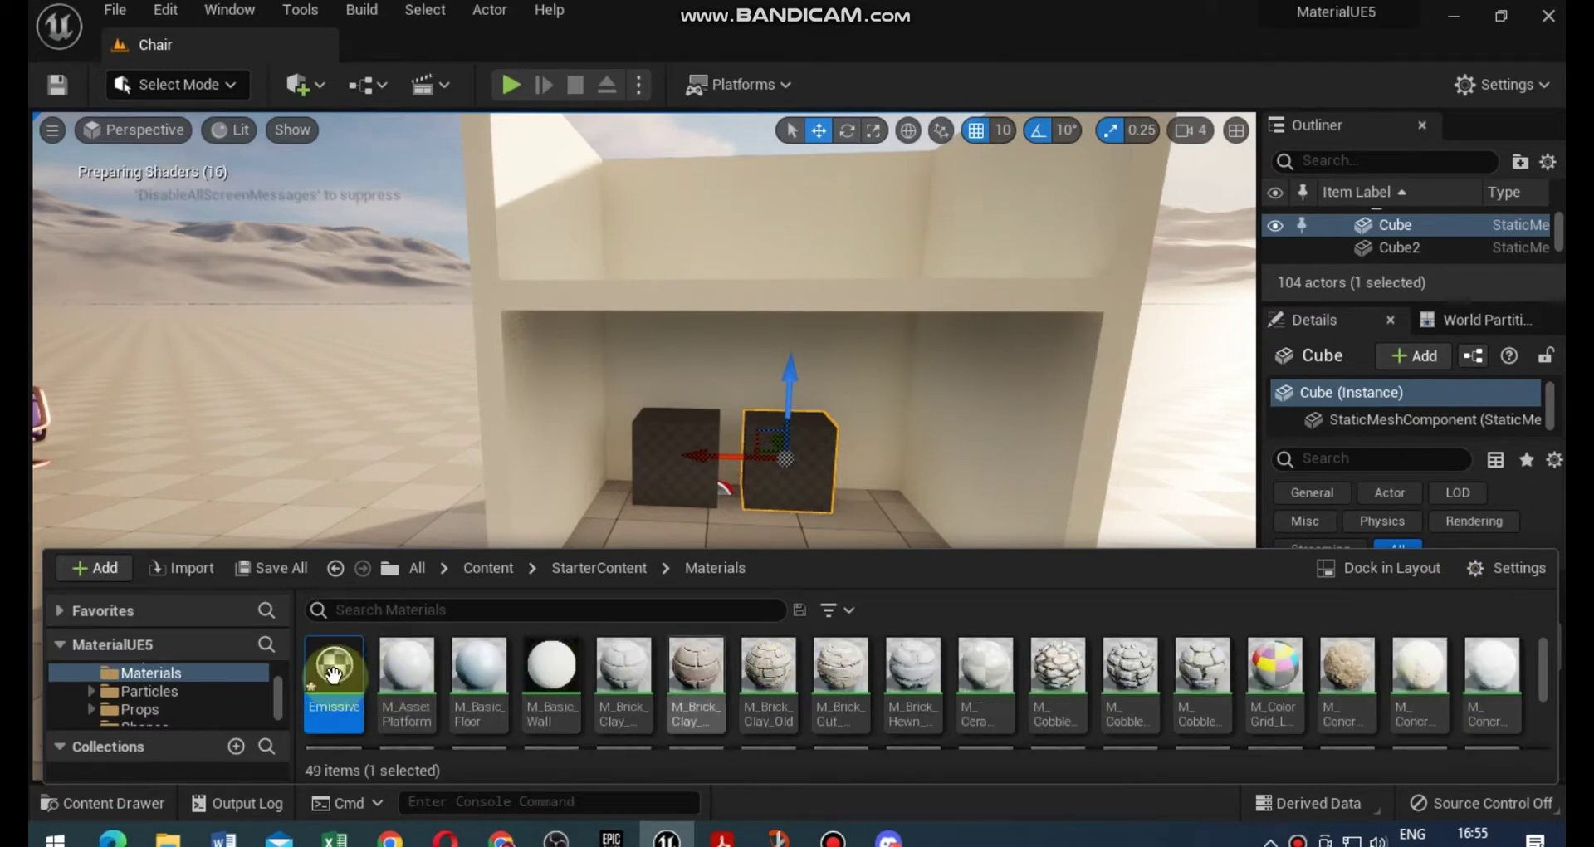
Apply the blue NewMat material to the left cube in the viewport.
{"action": "scroll", "coordinate": [1140, 689], "scroll_direction": "down", "scroll_amount": 5}
{"action": "left_click", "coordinate": [1057, 671]}
{"action": "left_click_drag", "start_coordinate": [1056, 671], "coordinate": [680, 468]}
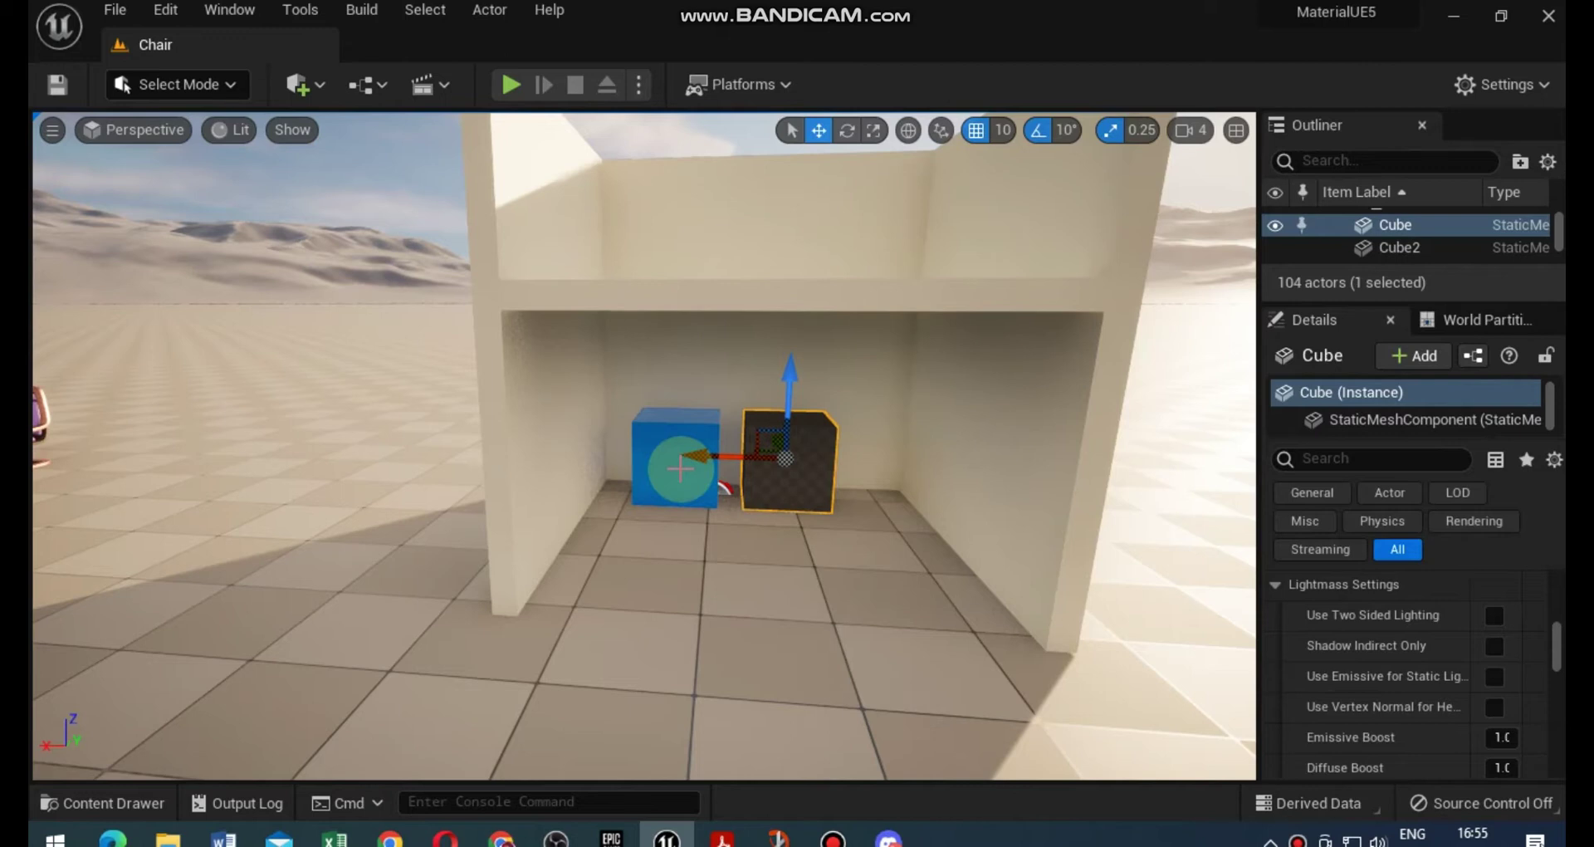
{"action": "left_click", "coordinate": [104, 803]}
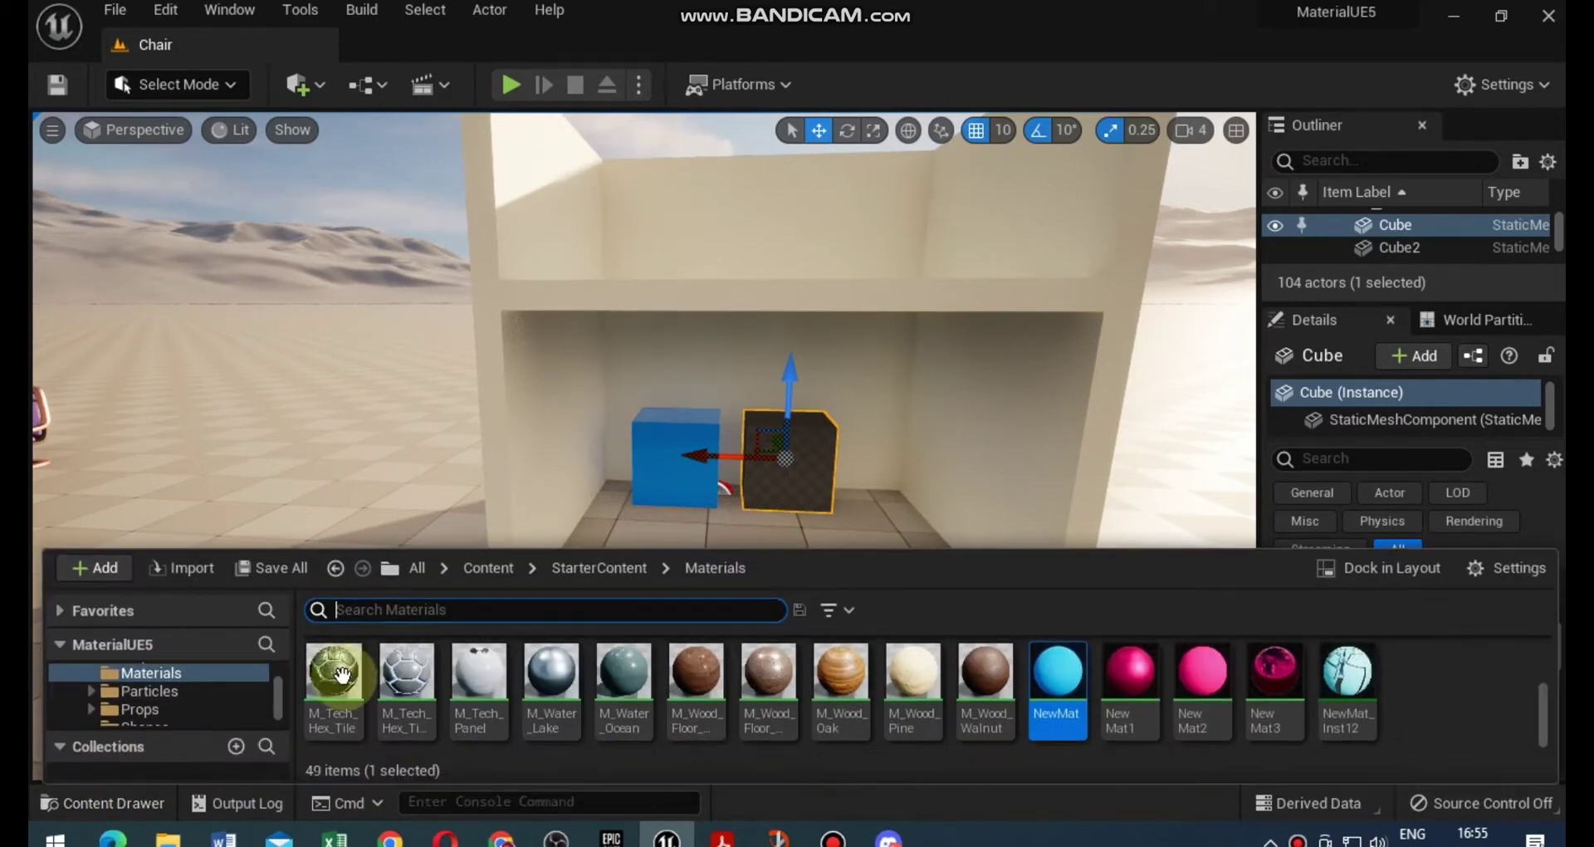
{"action": "scroll", "coordinate": [341, 688], "scroll_direction": "up", "scroll_amount": 3}
{"action": "scroll", "coordinate": [516, 730], "scroll_direction": "up", "scroll_amount": 2}
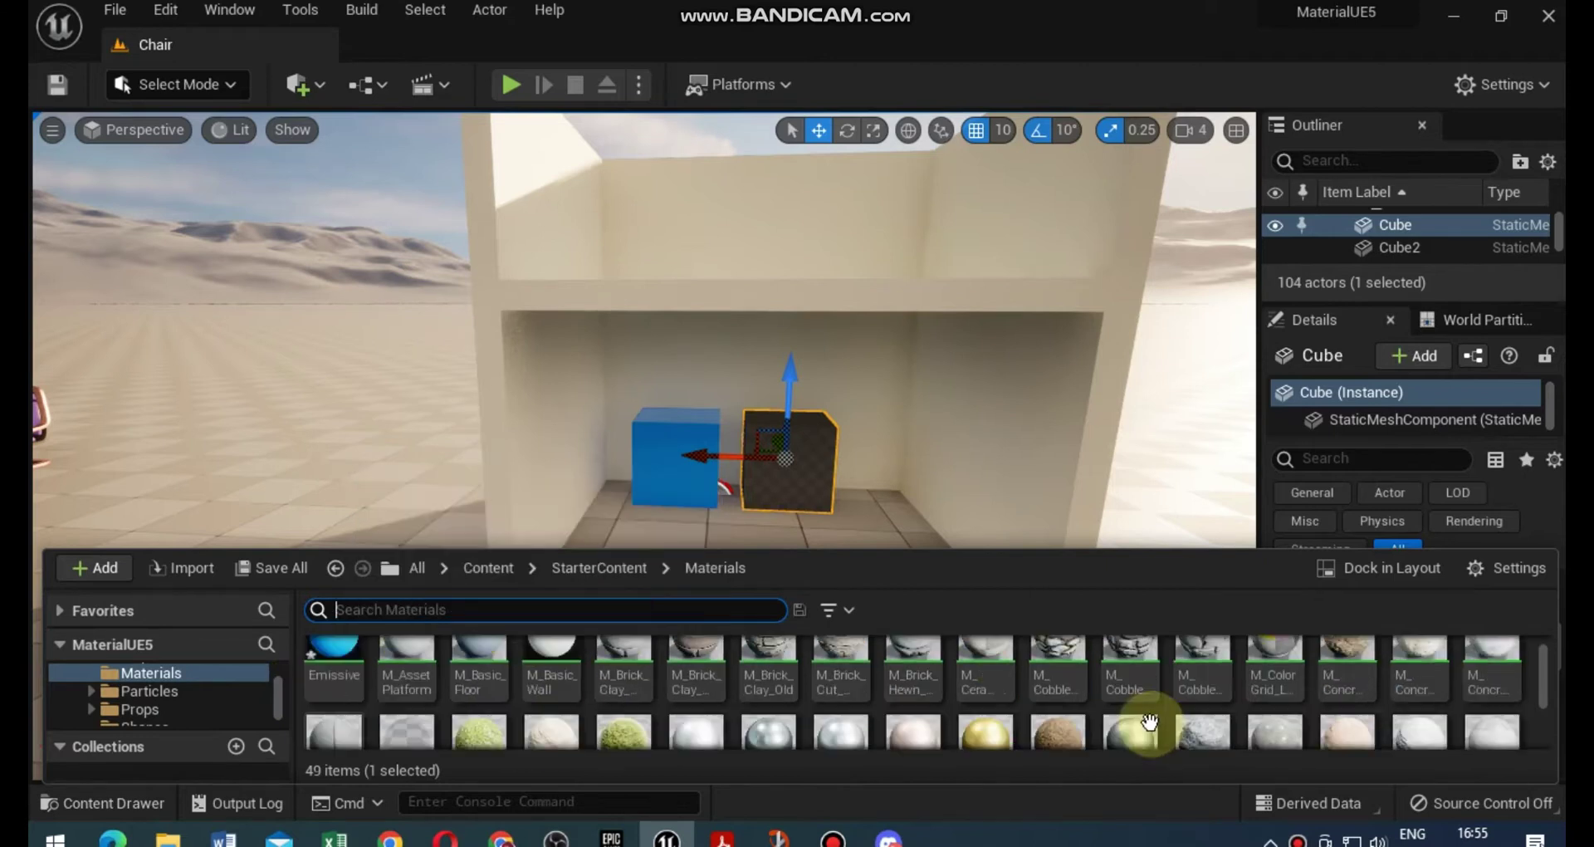
Open the Emissive material and pan its graph to show all nodes.
{"action": "double_click", "coordinate": [324, 647]}
{"action": "right_click_drag", "start_coordinate": [605, 526], "coordinate": [869, 542]}
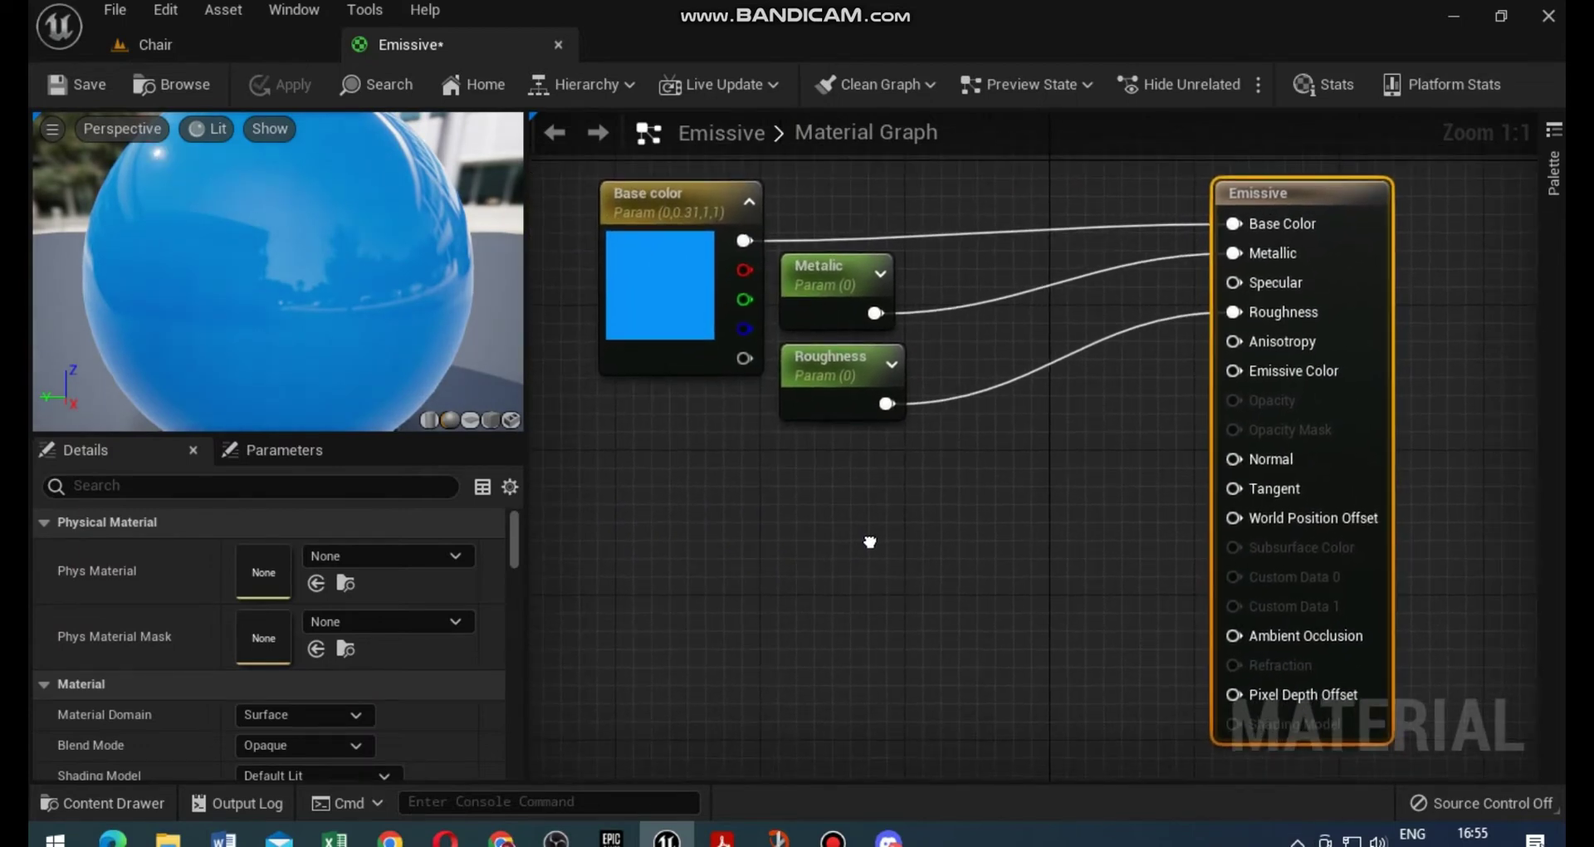
{"action": "left_click", "coordinate": [871, 542]}
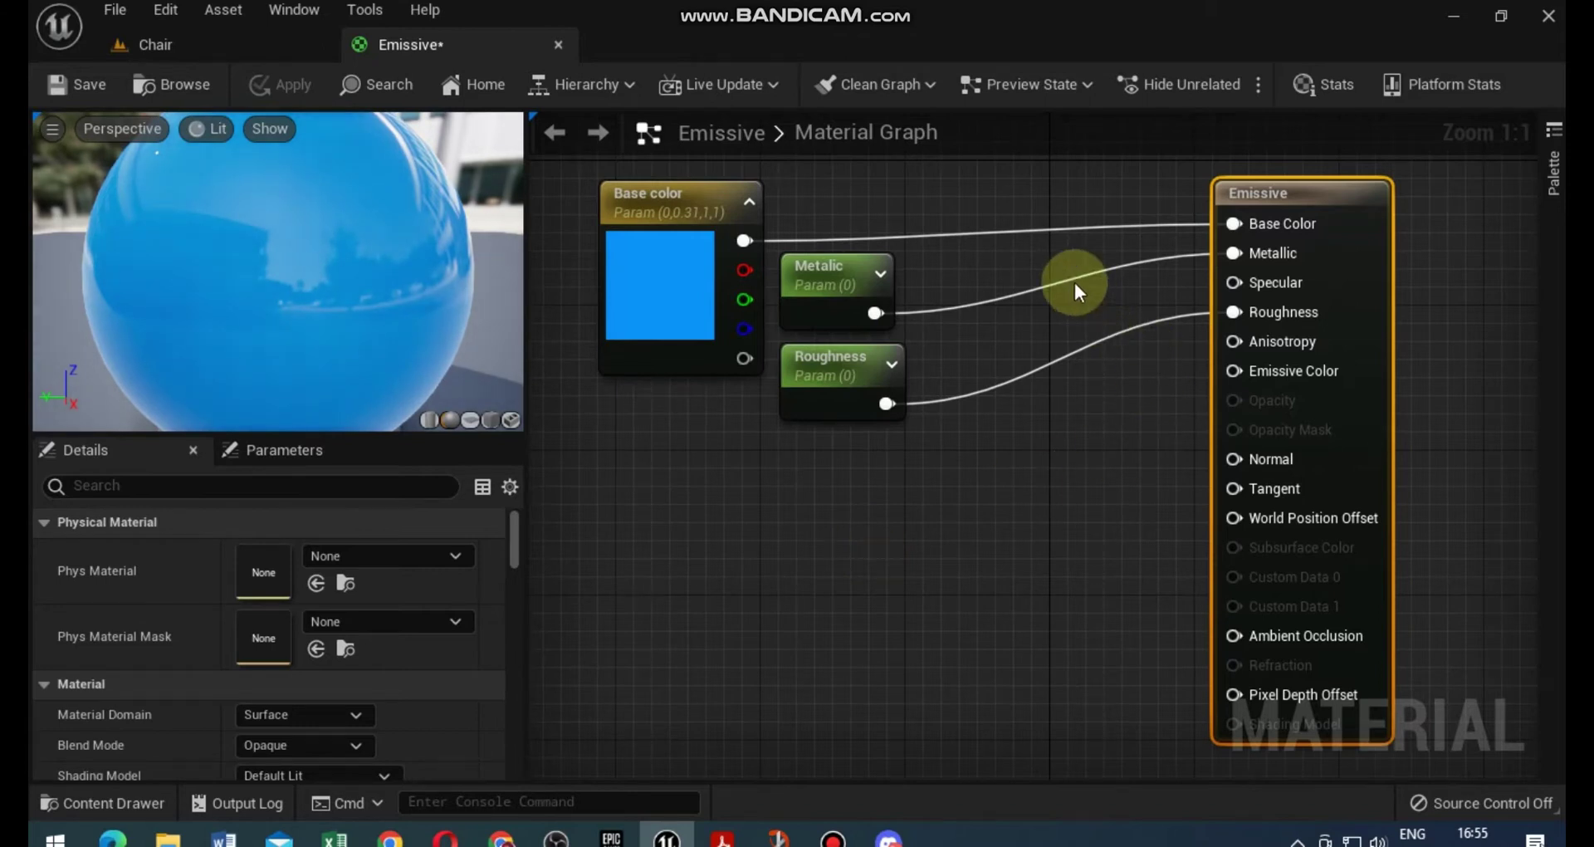
Back in the Chair level, drag Emissive onto the right cube.
{"action": "left_click", "coordinate": [155, 44]}
{"action": "left_click", "coordinate": [102, 803]}
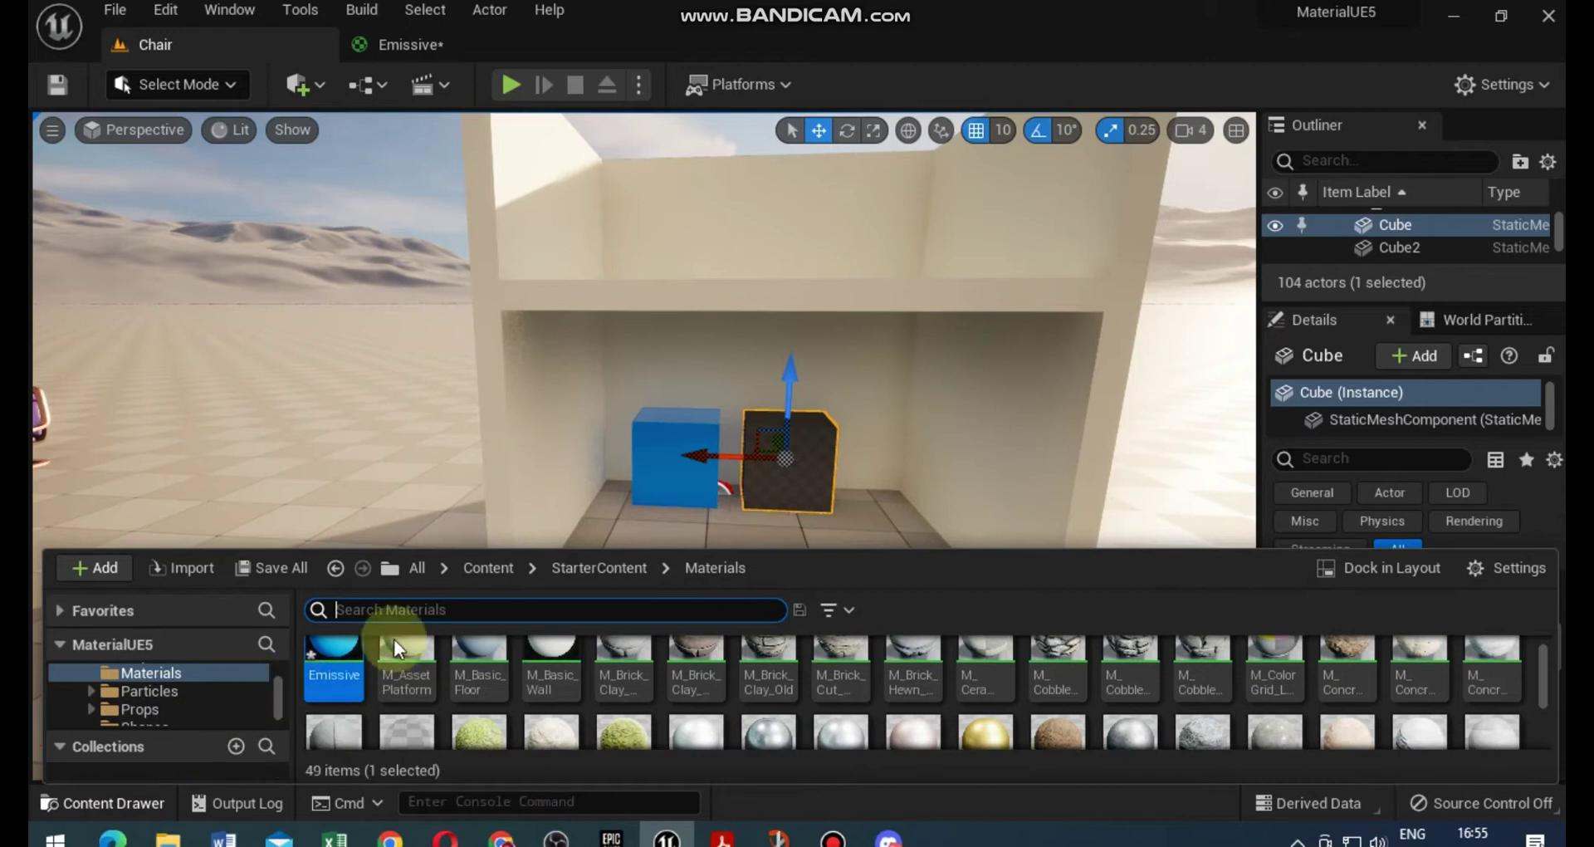
{"action": "left_click_drag", "start_coordinate": [368, 649], "coordinate": [802, 490]}
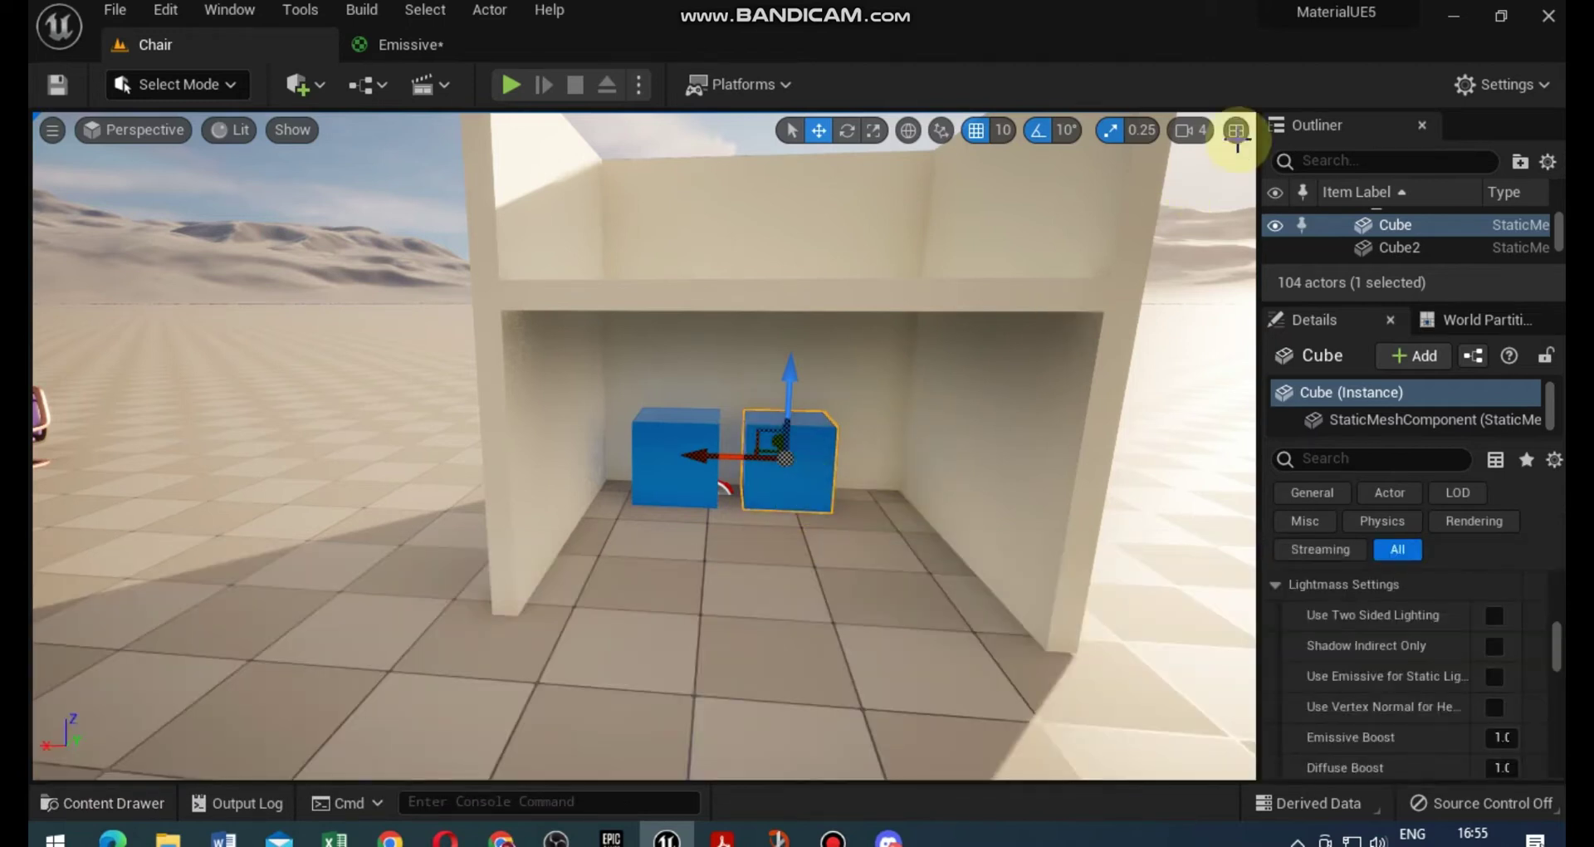
{"action": "left_click", "coordinate": [1214, 163]}
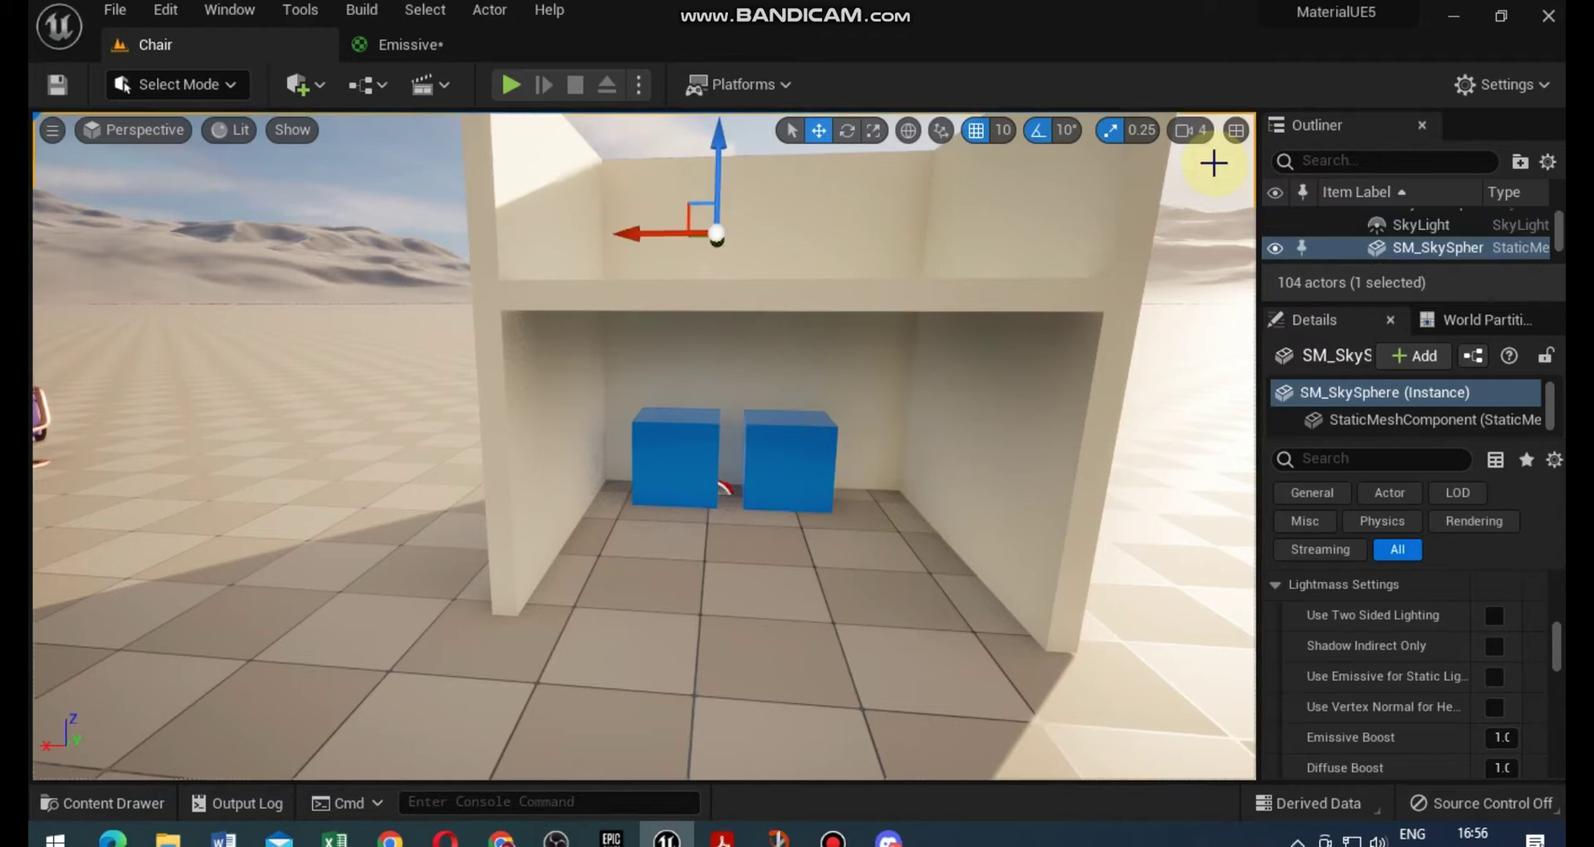
Move the blue colour wire from Base Color to Emissive Color in Emissive and save.
{"action": "left_click", "coordinate": [431, 52]}
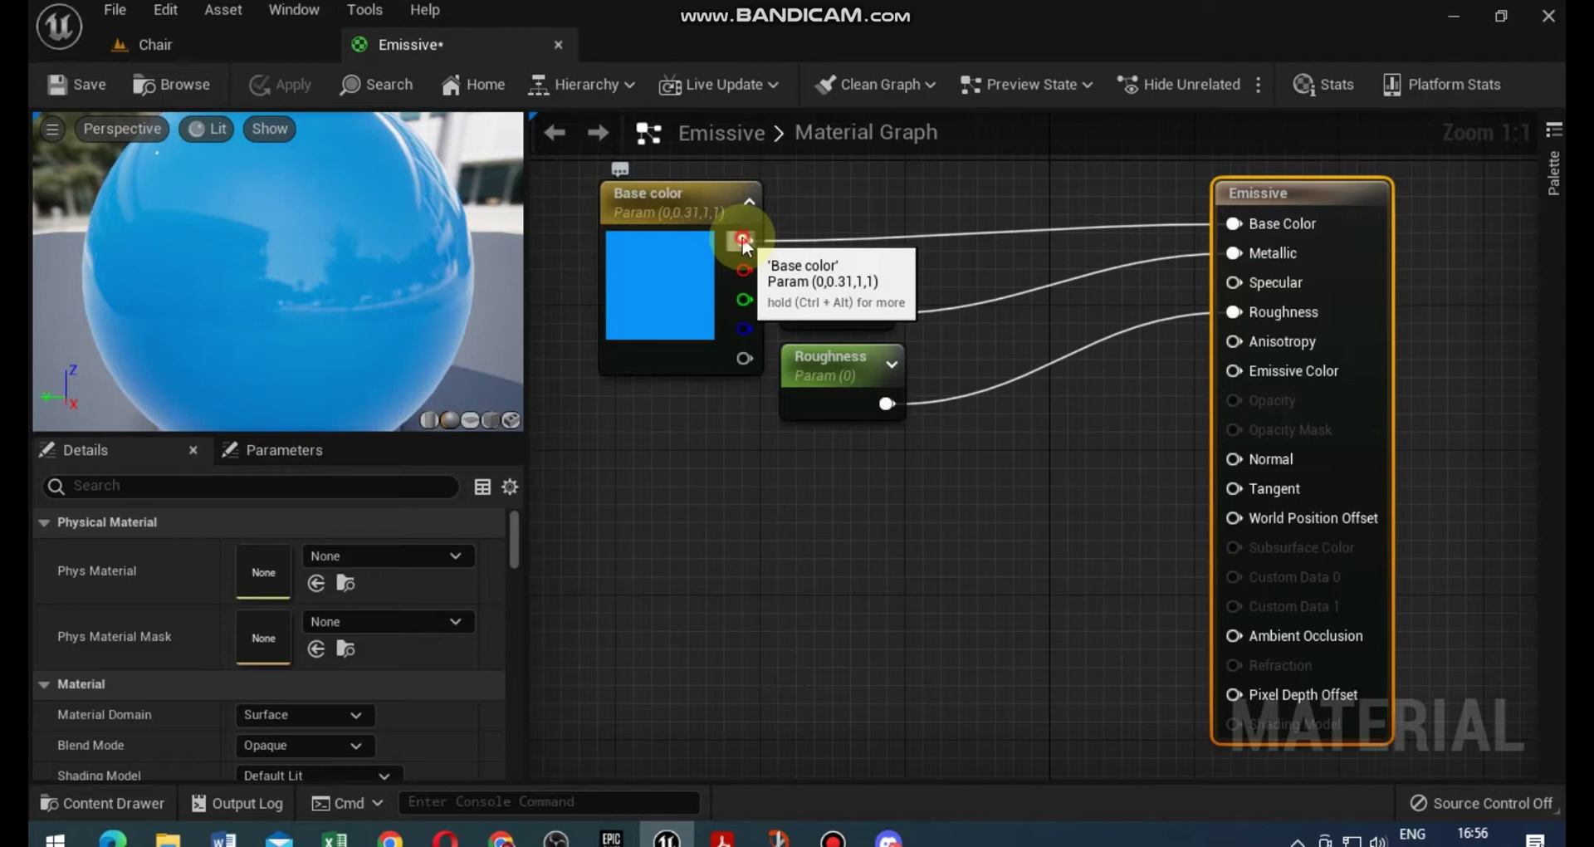
{"action": "left_click_drag", "start_coordinate": [742, 240], "coordinate": [1168, 223]}
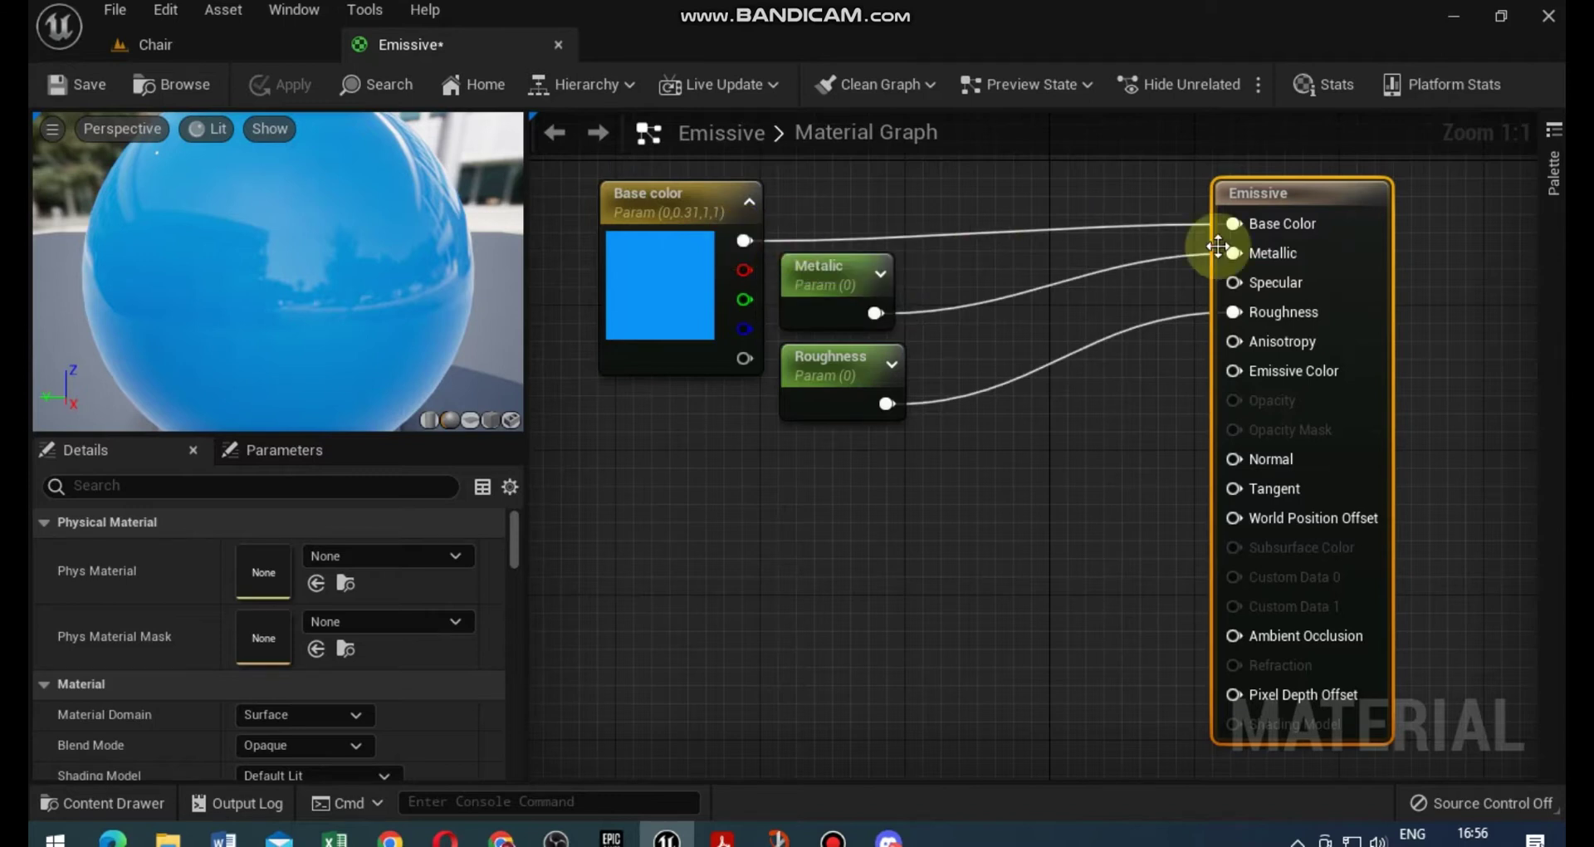
{"action": "left_click", "coordinate": [1167, 222], "text": "alt"}
{"action": "left_click_drag", "start_coordinate": [744, 240], "coordinate": [1240, 367]}
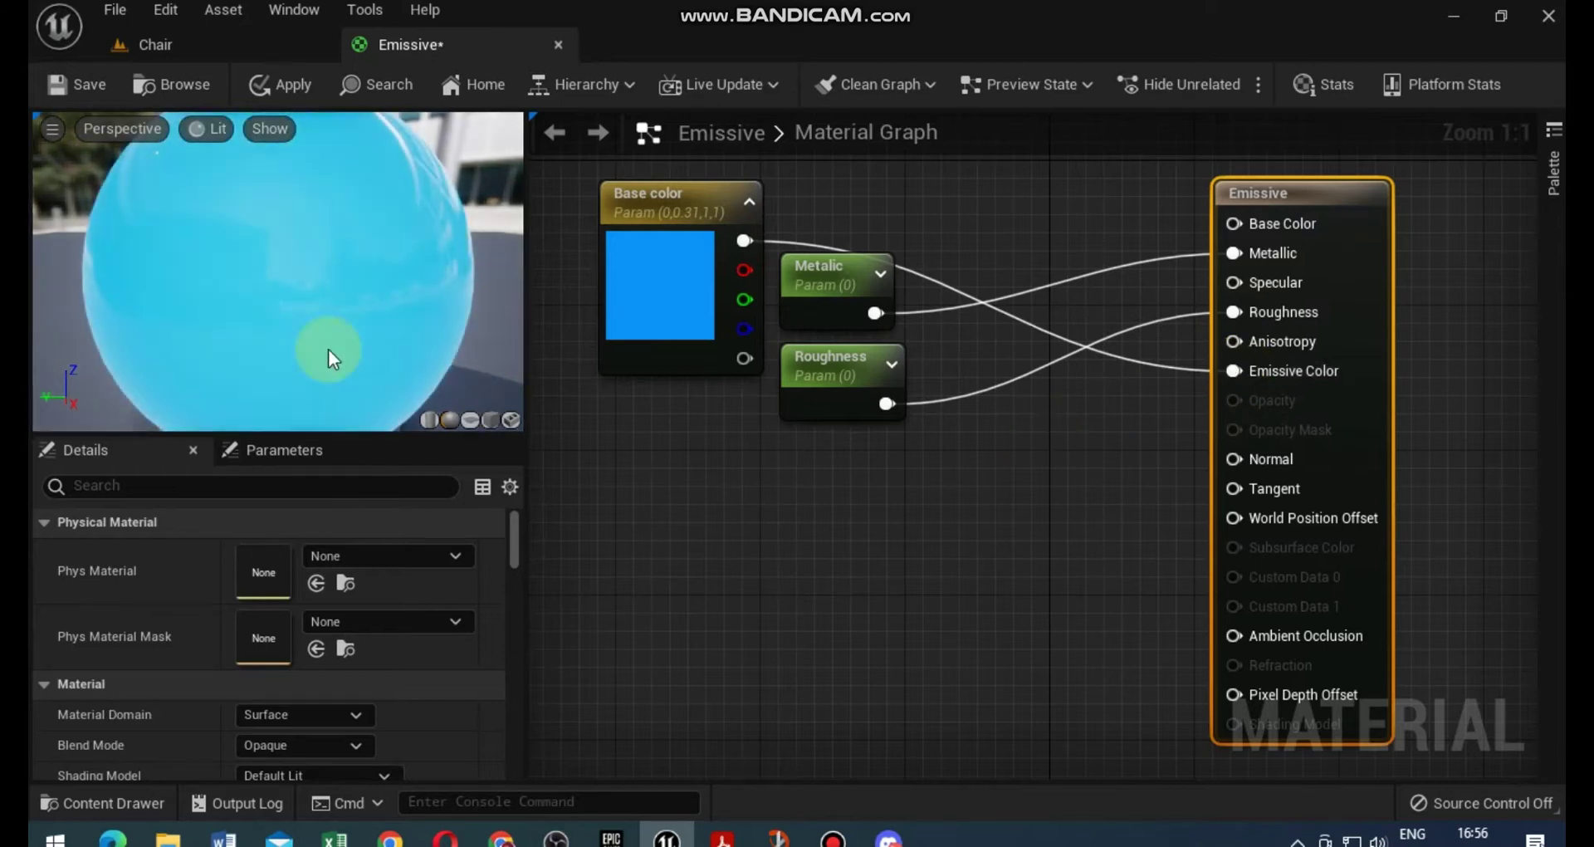
{"action": "left_click", "coordinate": [81, 88]}
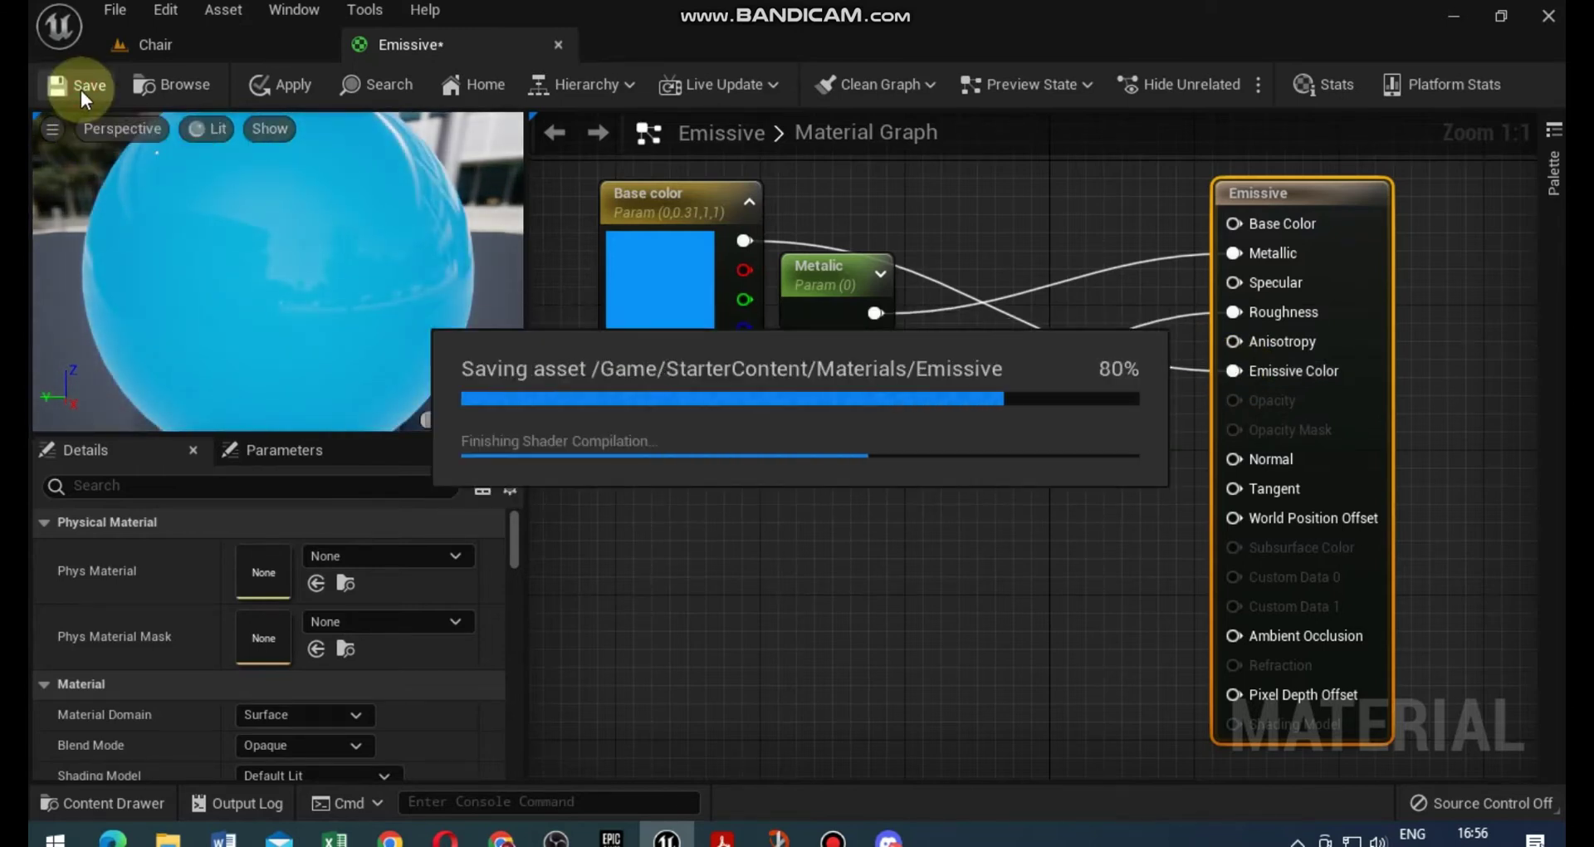
{"action": "left_click", "coordinate": [167, 47]}
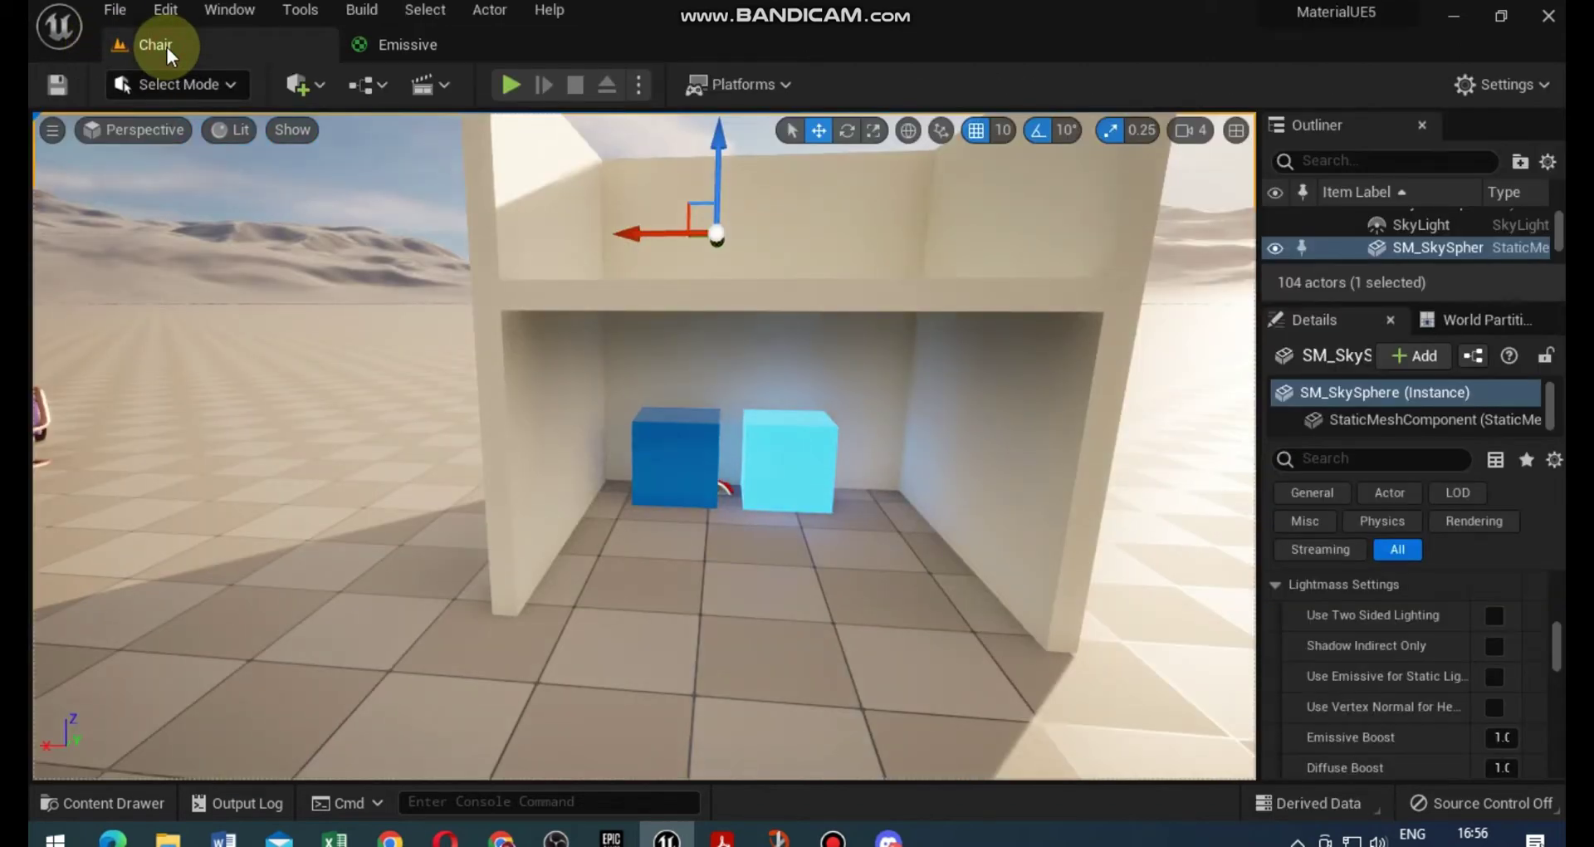
Fly the camera closer to the glowing cubes, then return to the Emissive graph.
{"action": "left_click_drag", "start_coordinate": [770, 525], "coordinate": [769, 519]}
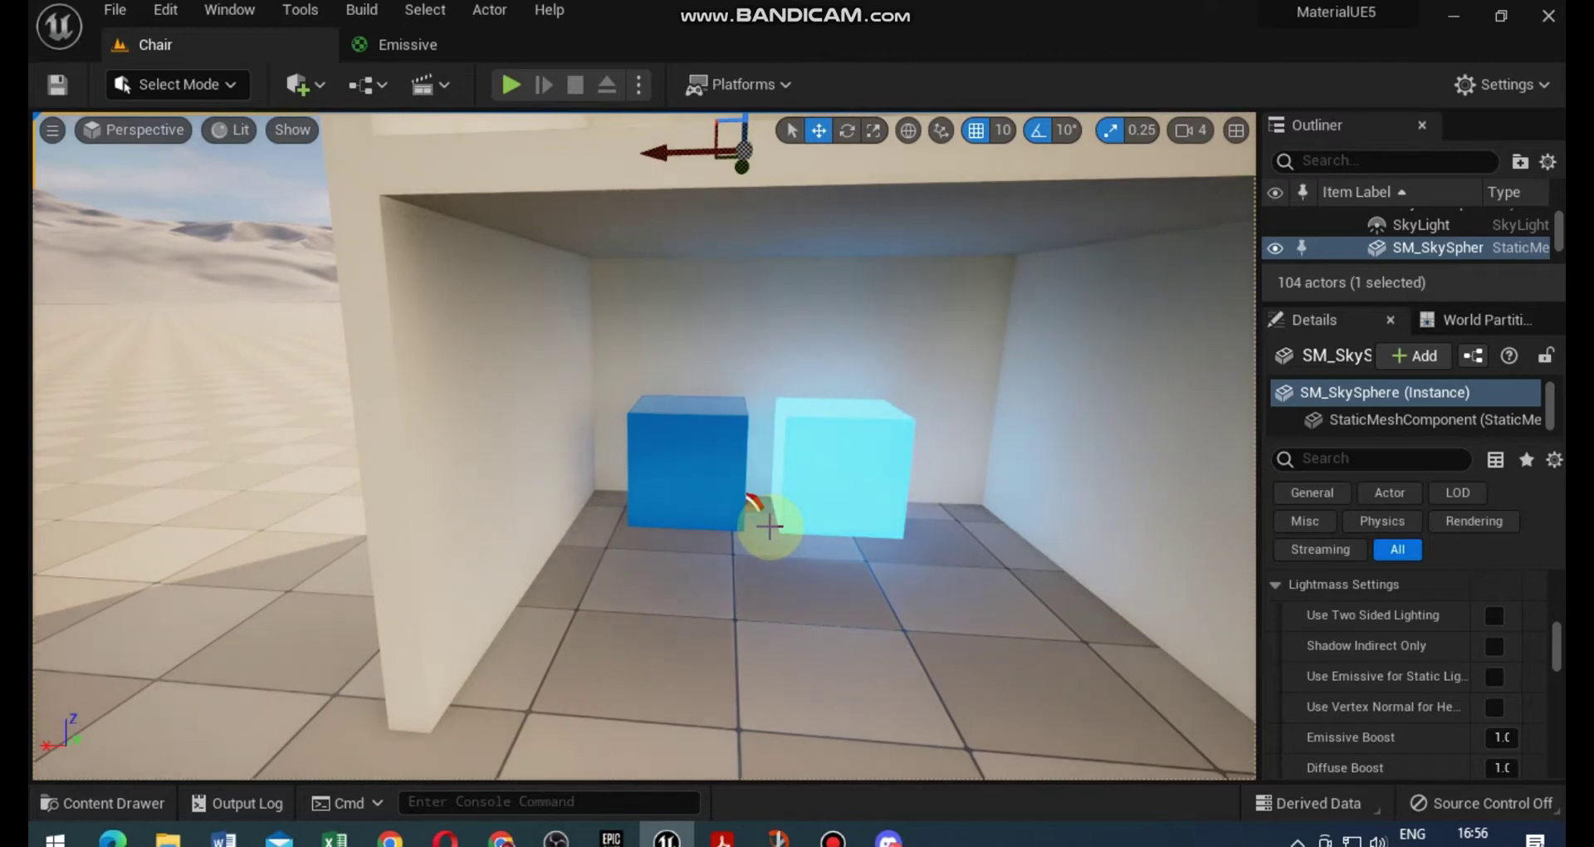
{"action": "mouse_move", "coordinate": [408, 45]}
{"action": "left_click", "coordinate": [418, 49]}
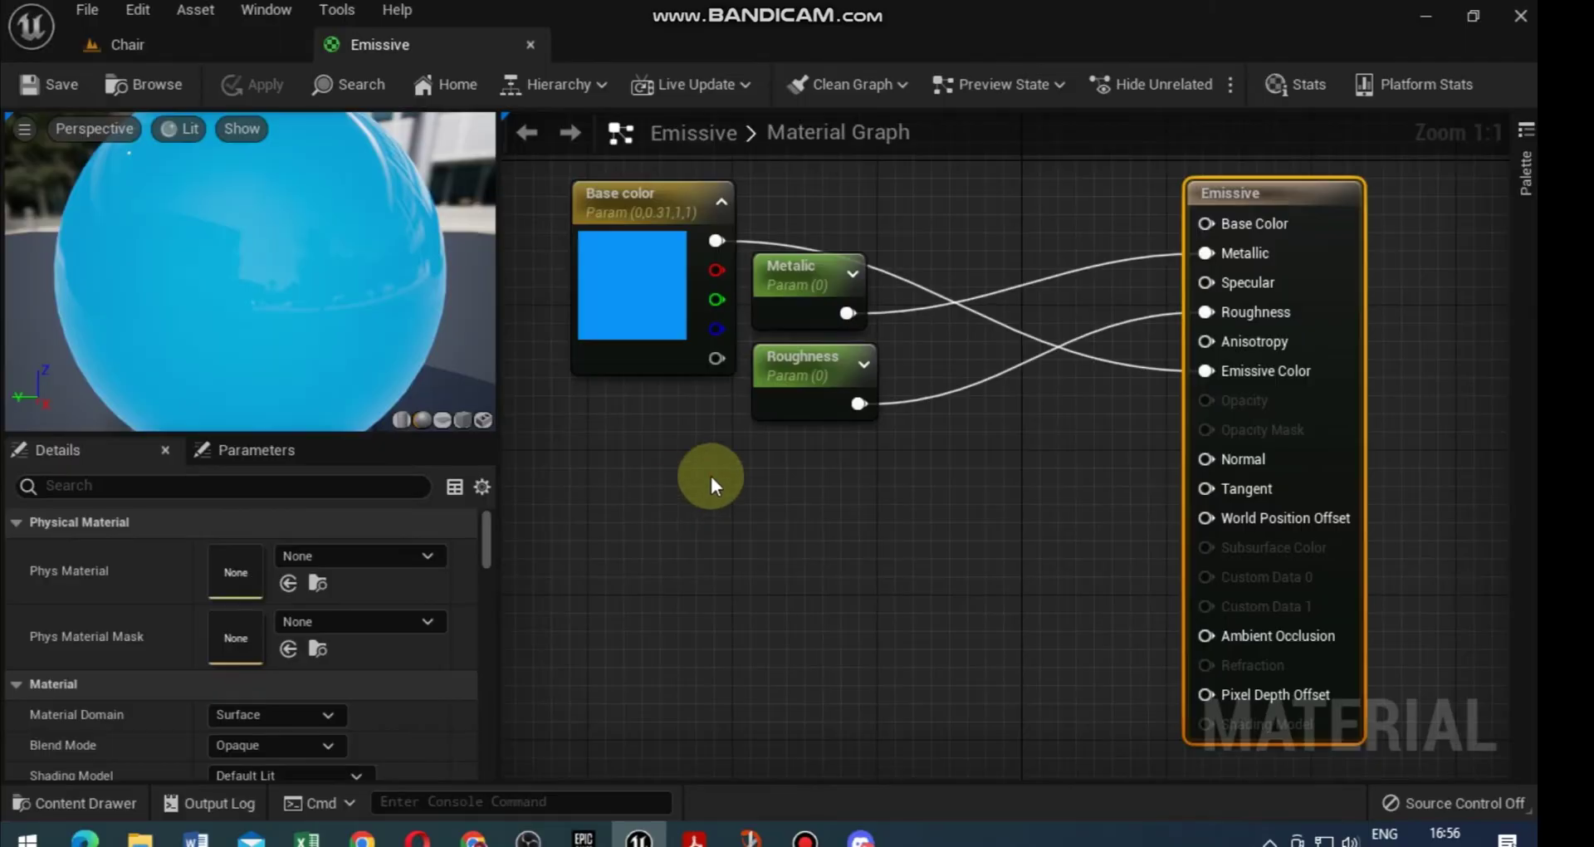
Add a constant and convert it into a parameter named Emissive Strenght.
{"action": "left_click", "coordinate": [710, 474]}
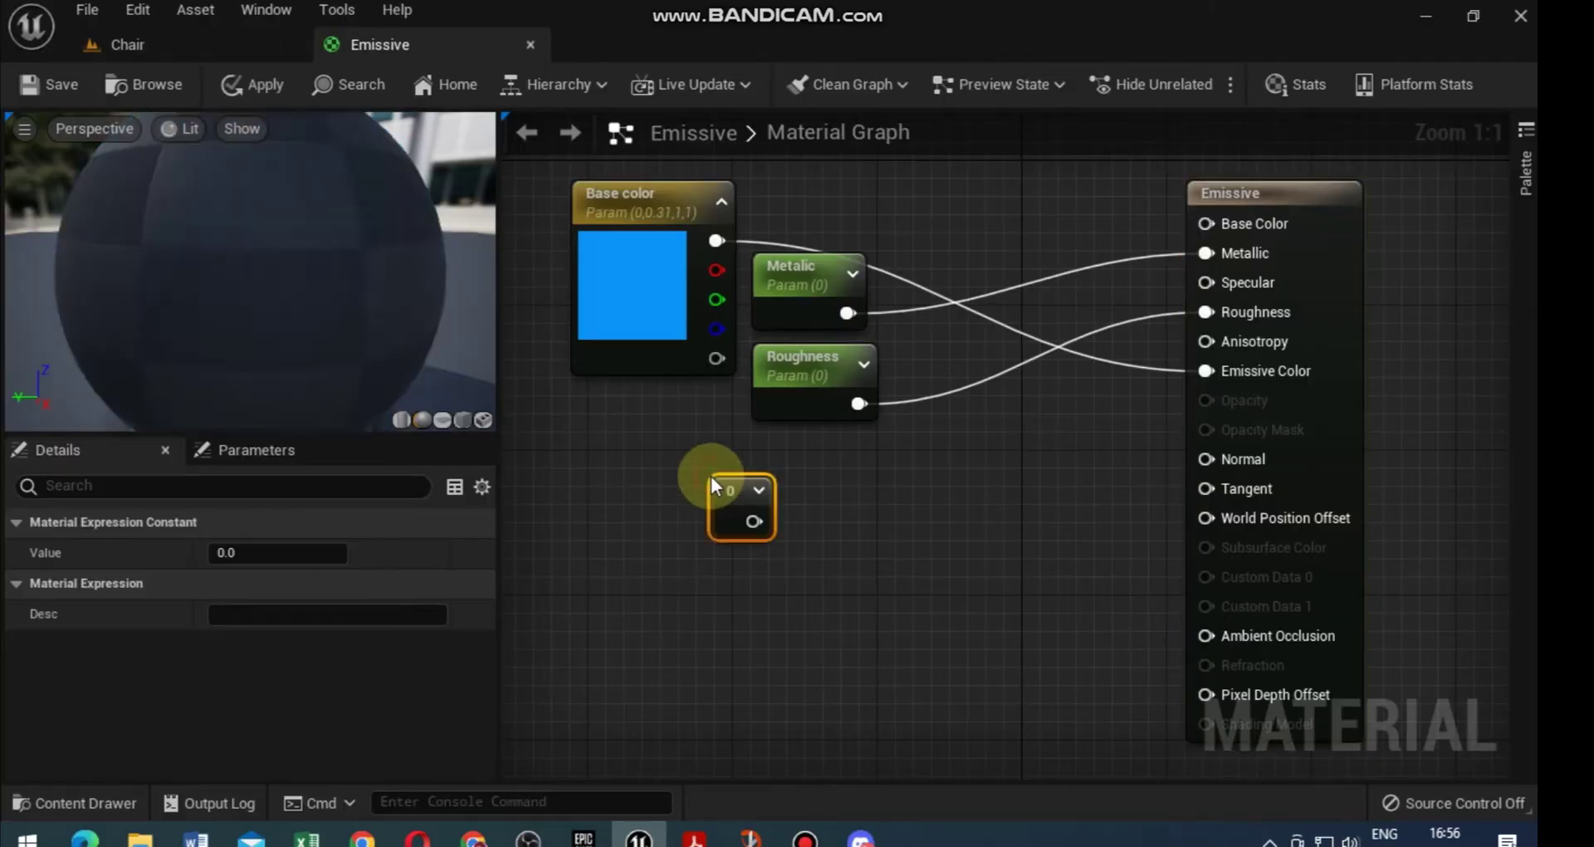
{"action": "right_click", "coordinate": [732, 491]}
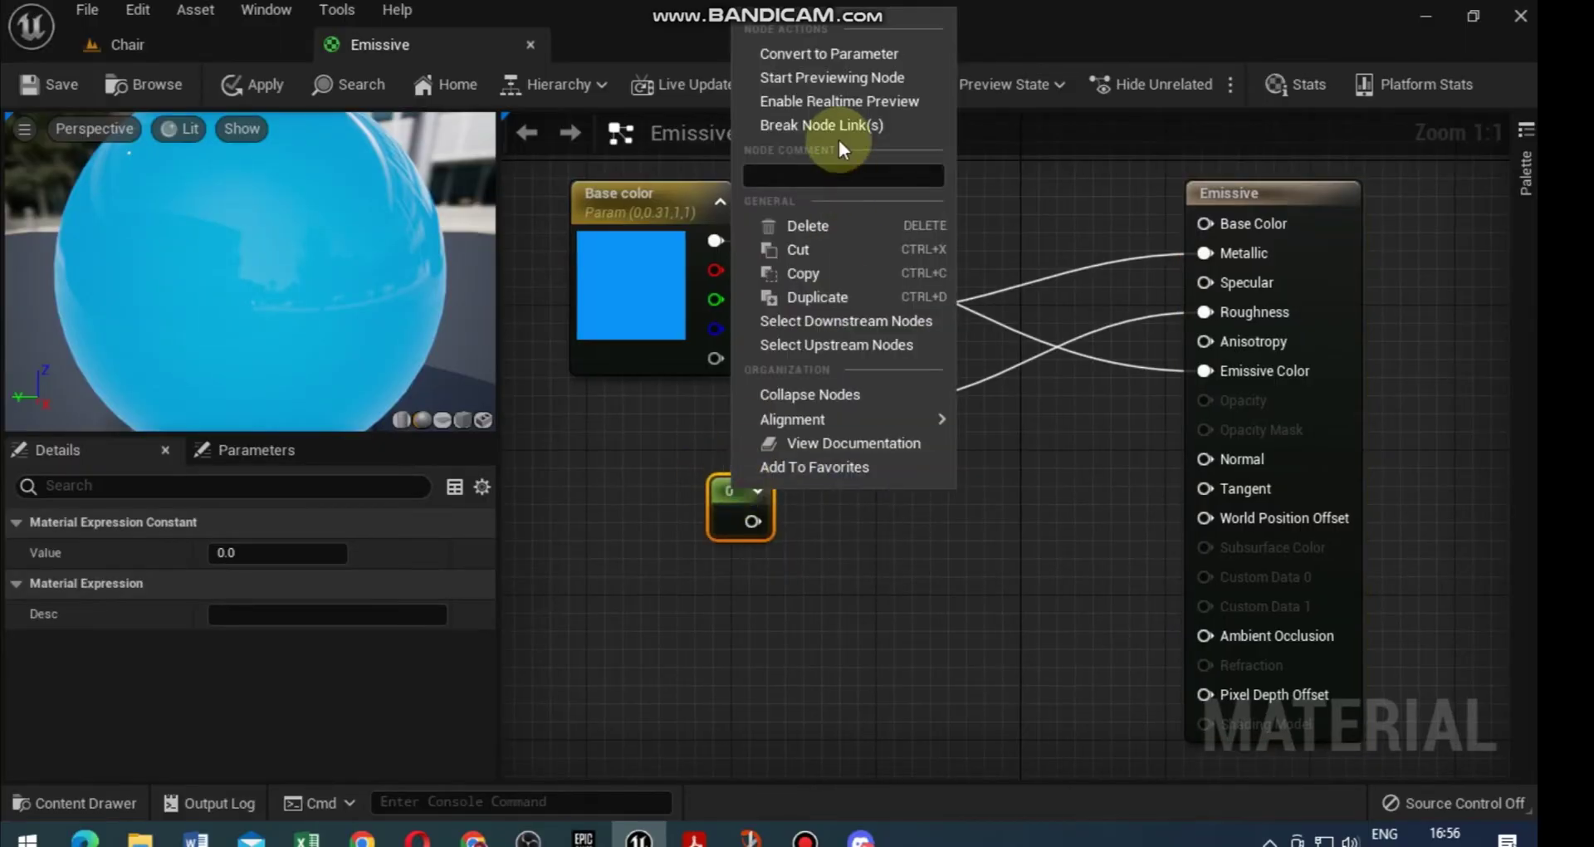
{"action": "left_click", "coordinate": [813, 57]}
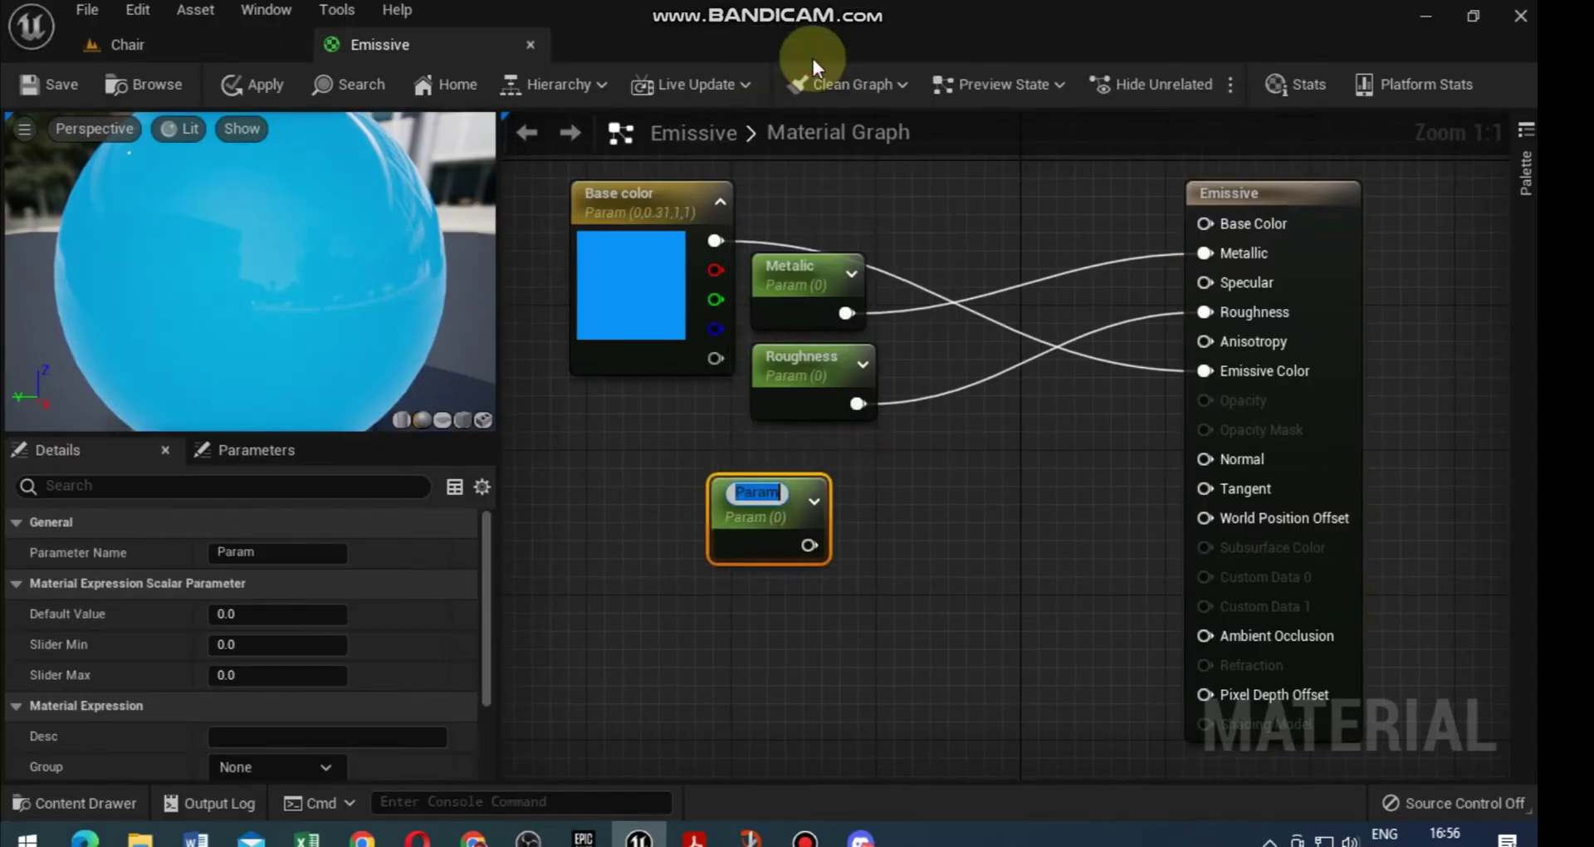
{"action": "type", "text": "Emissive Strenght"}
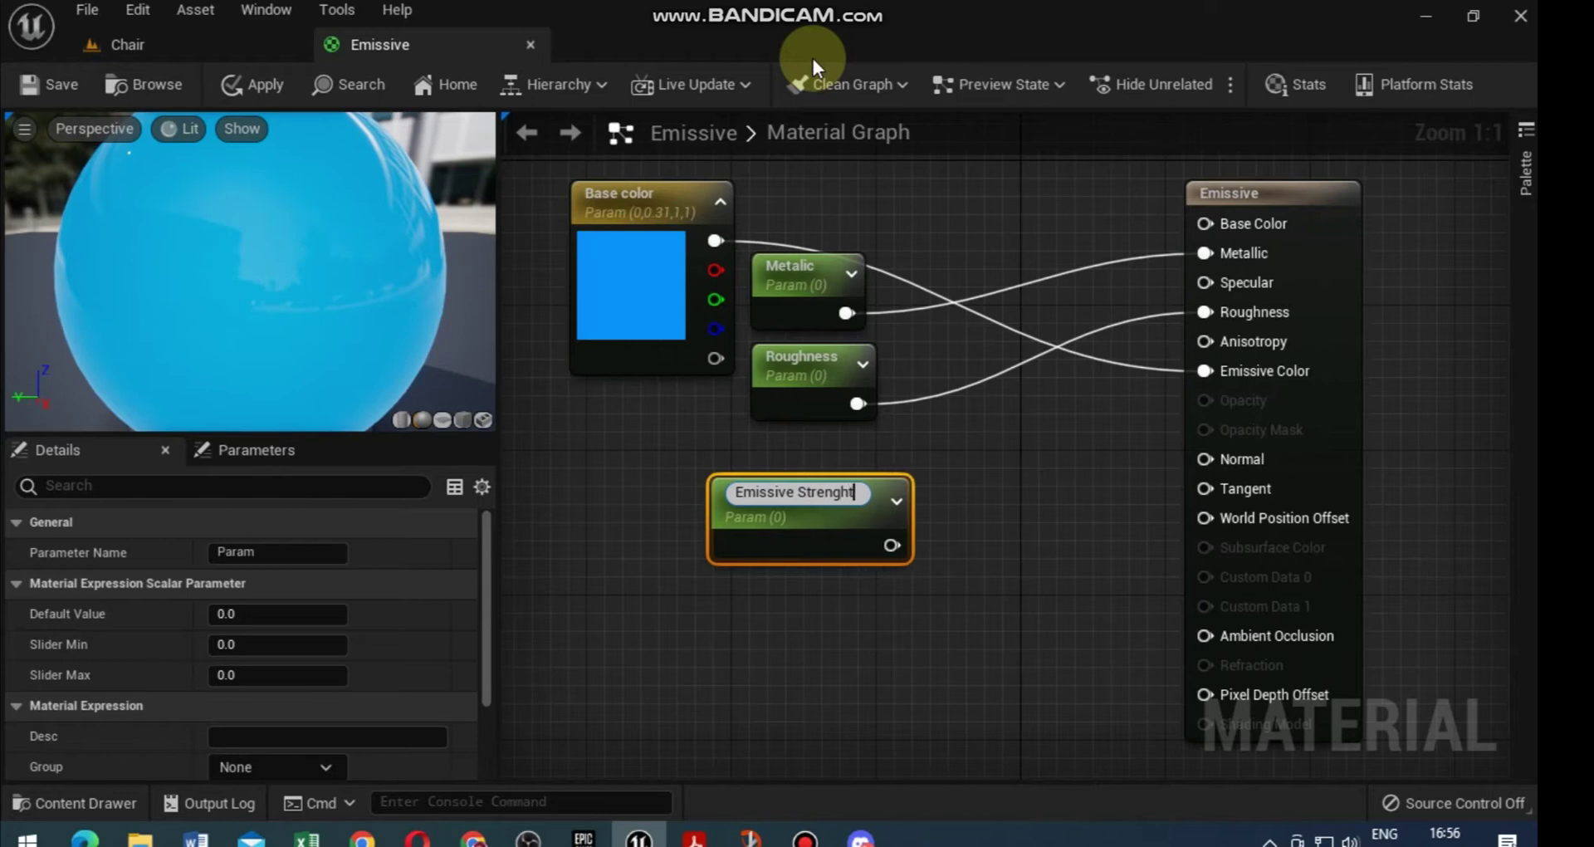
{"action": "left_click", "coordinate": [1035, 546]}
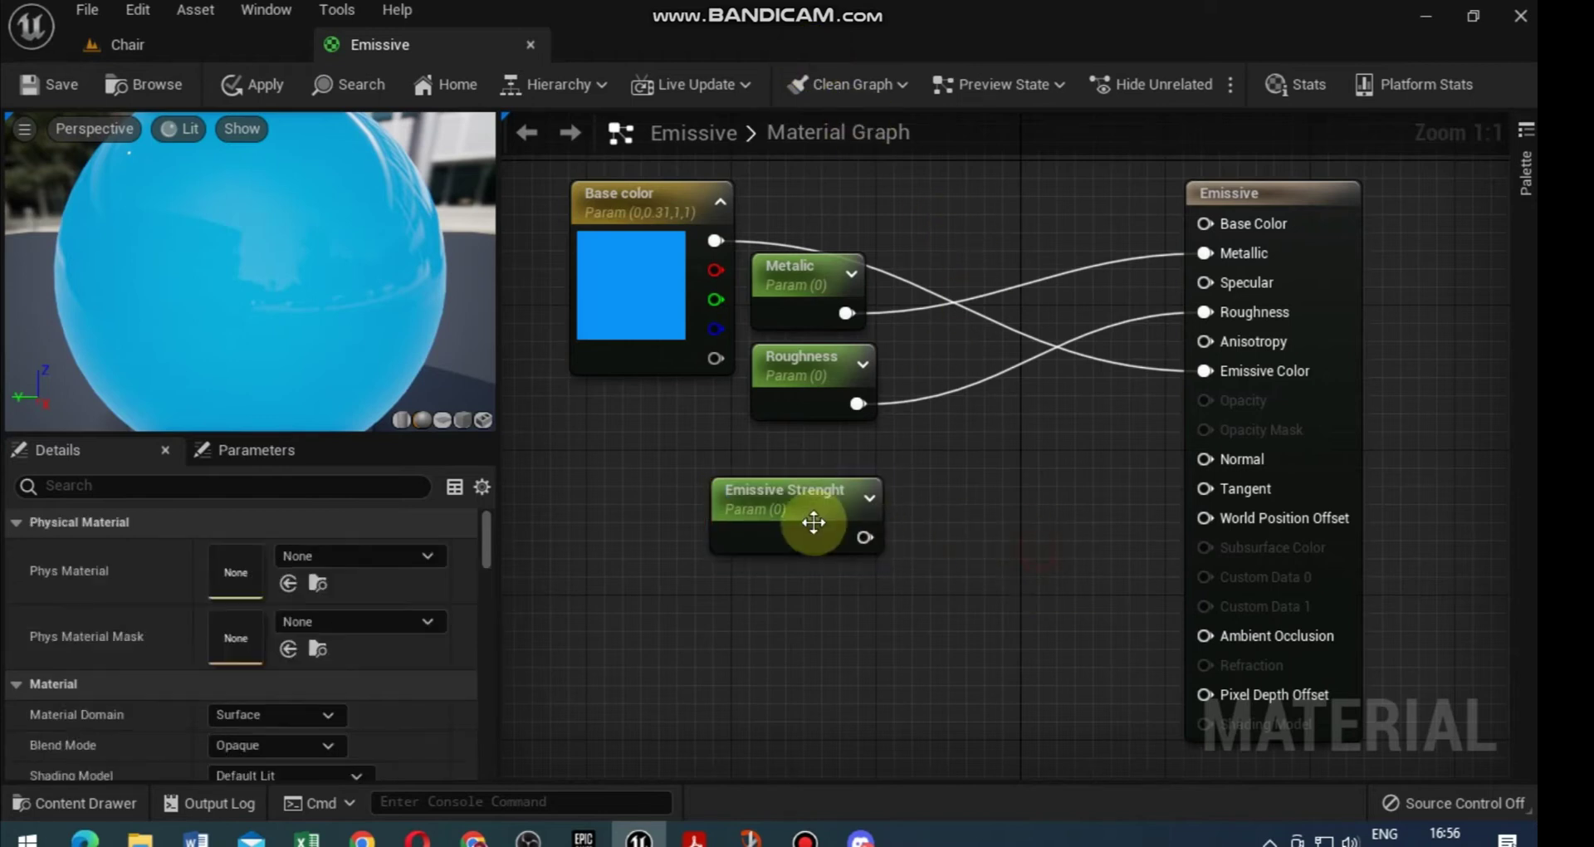
{"action": "left_click_drag", "start_coordinate": [804, 497], "coordinate": [724, 516]}
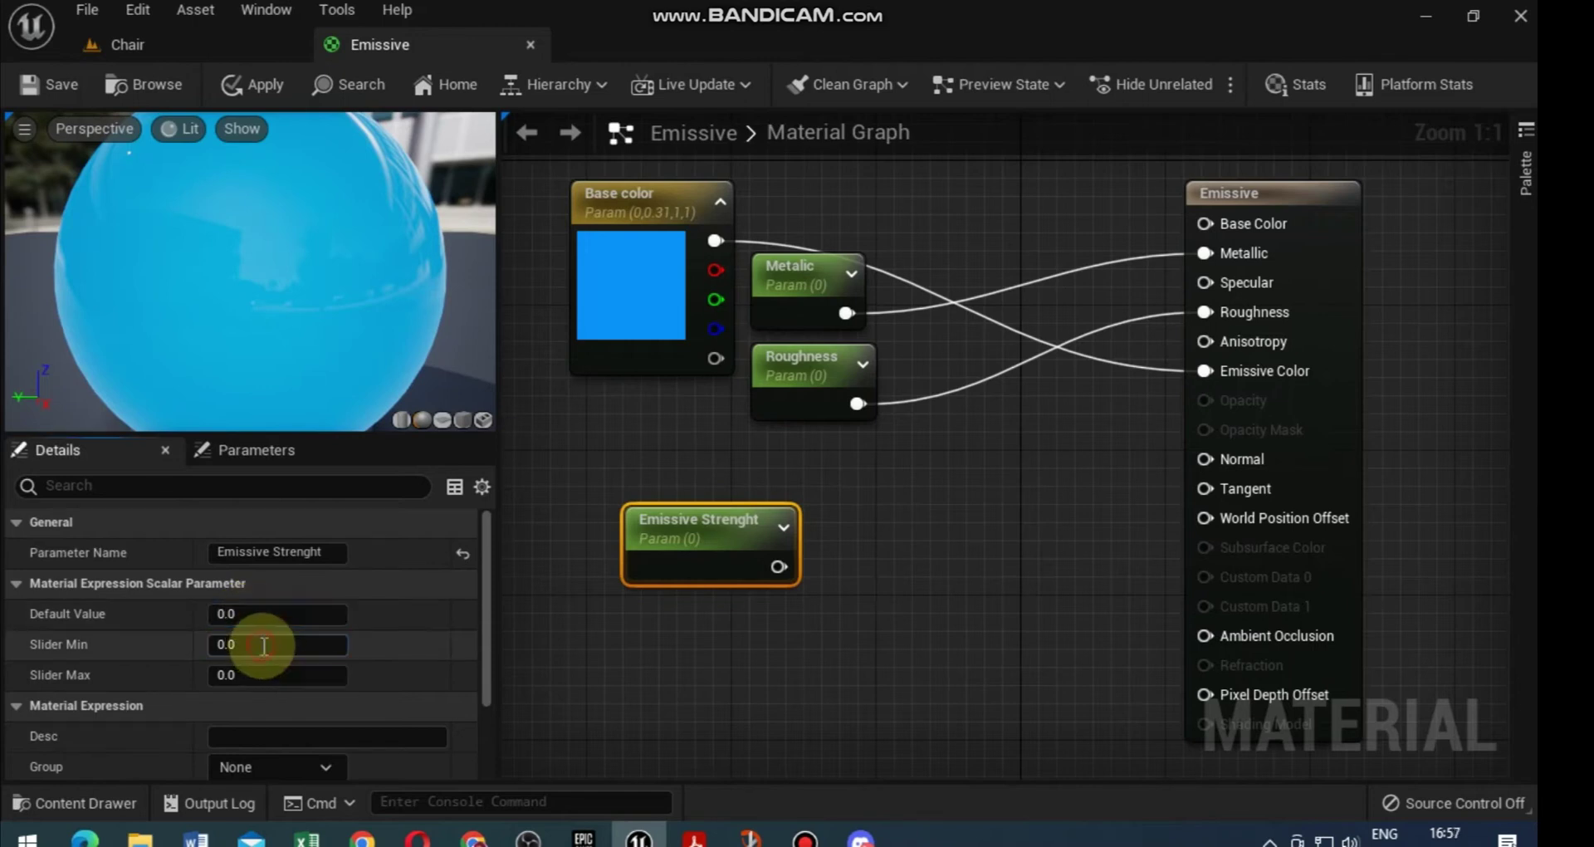
Set the Emissive Strenght parameter's Slider Max to 200.
{"action": "left_click", "coordinate": [283, 674]}
{"action": "type", "text": "200"}
{"action": "left_click", "coordinate": [627, 656]}
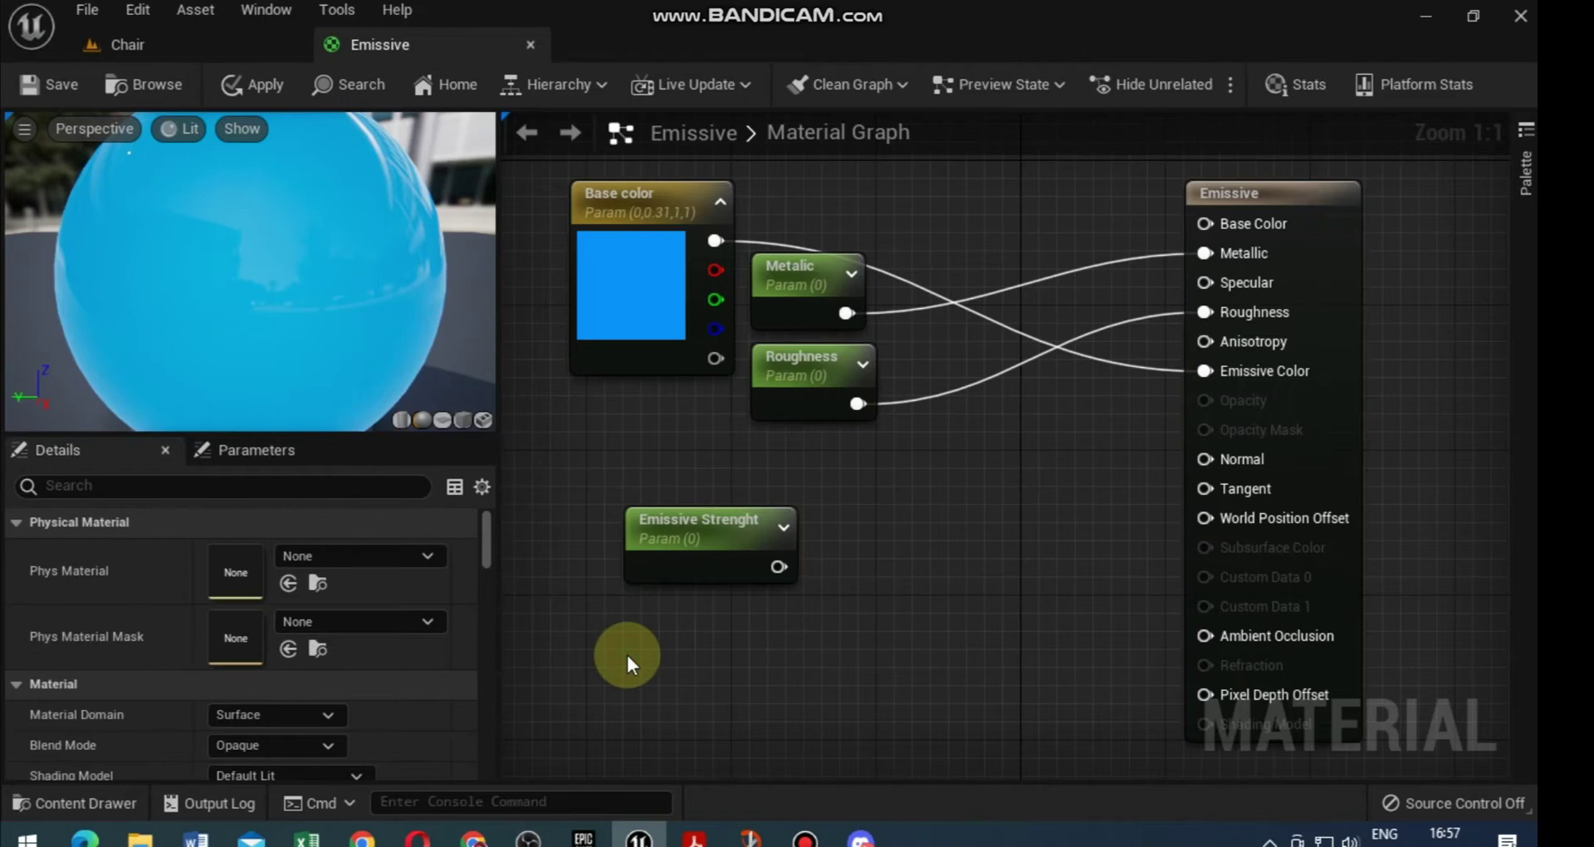
{"action": "left_click", "coordinate": [691, 525]}
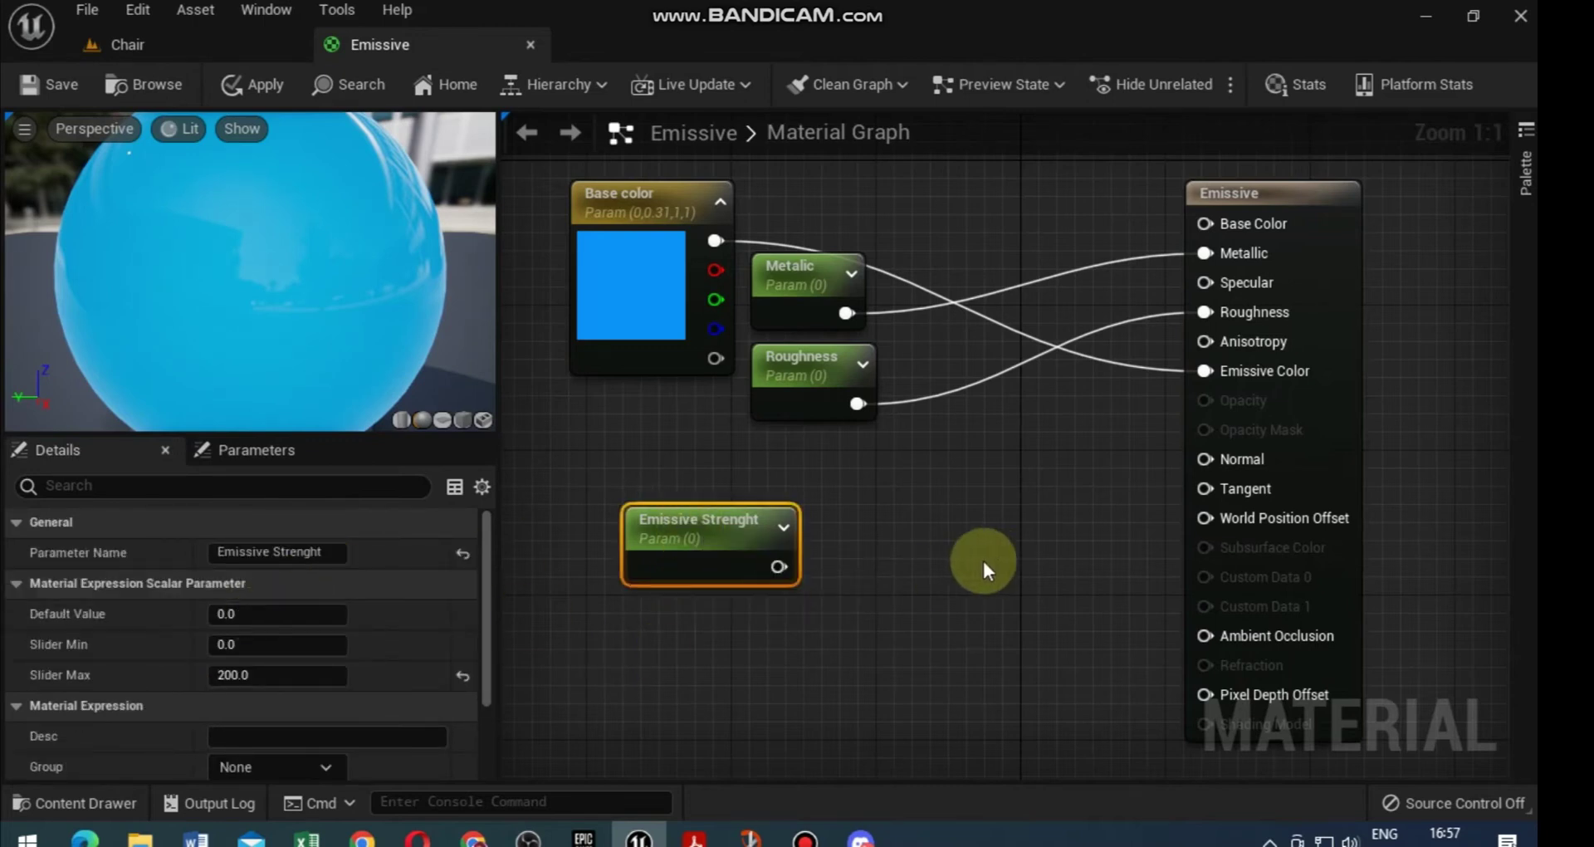
Add a Multiply of Emissive Strenght (A) and Base color (B) into Emissive Color, then save.
{"action": "left_click_drag", "start_coordinate": [780, 567], "coordinate": [949, 505]}
{"action": "type", "text": "mul"}
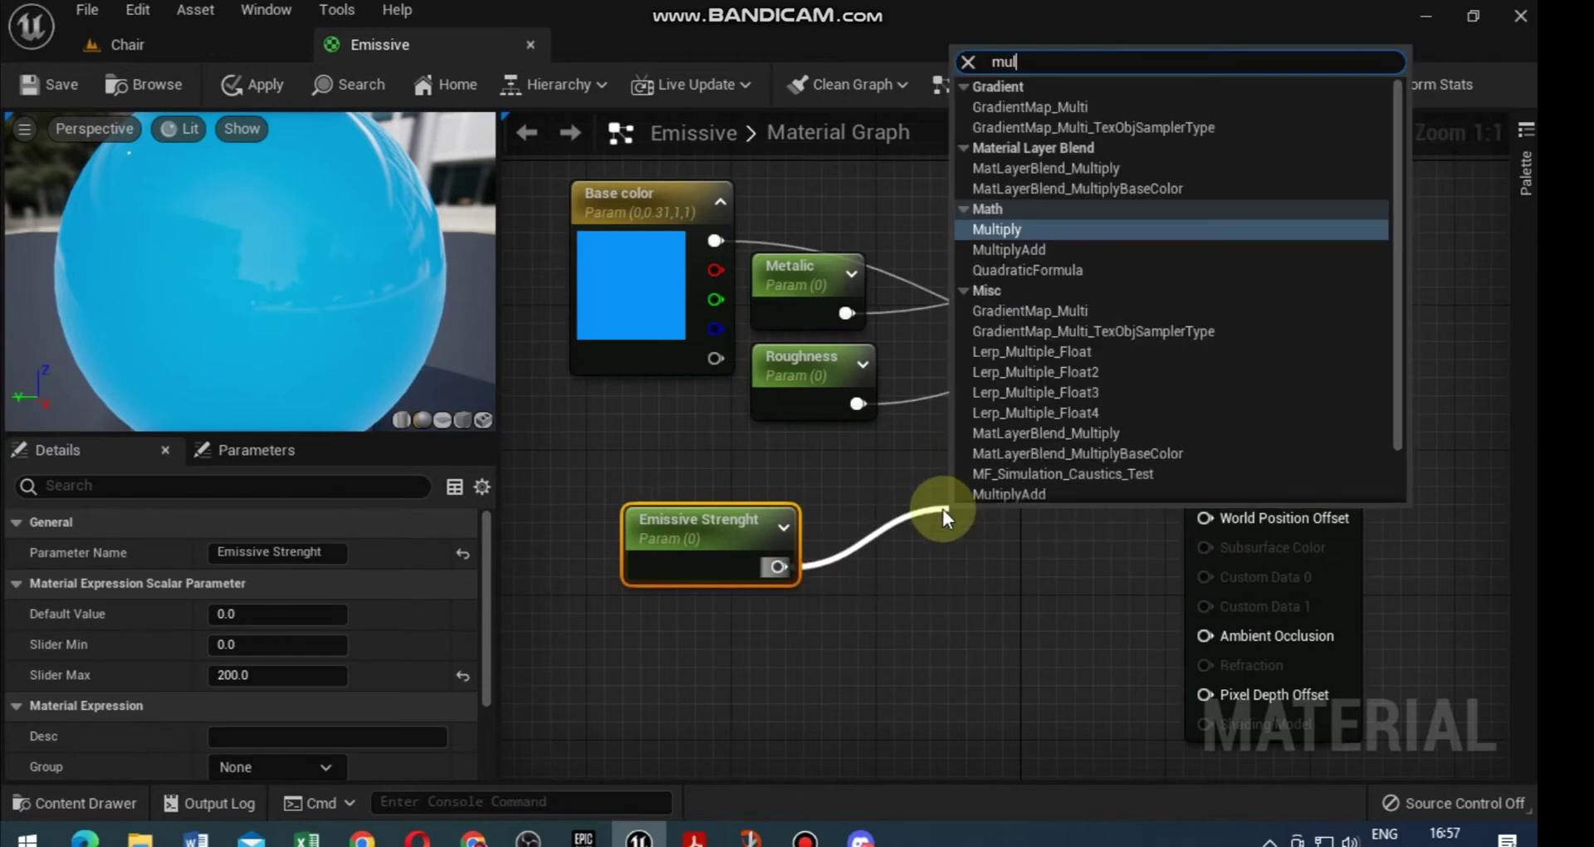
{"action": "left_click", "coordinate": [1082, 226]}
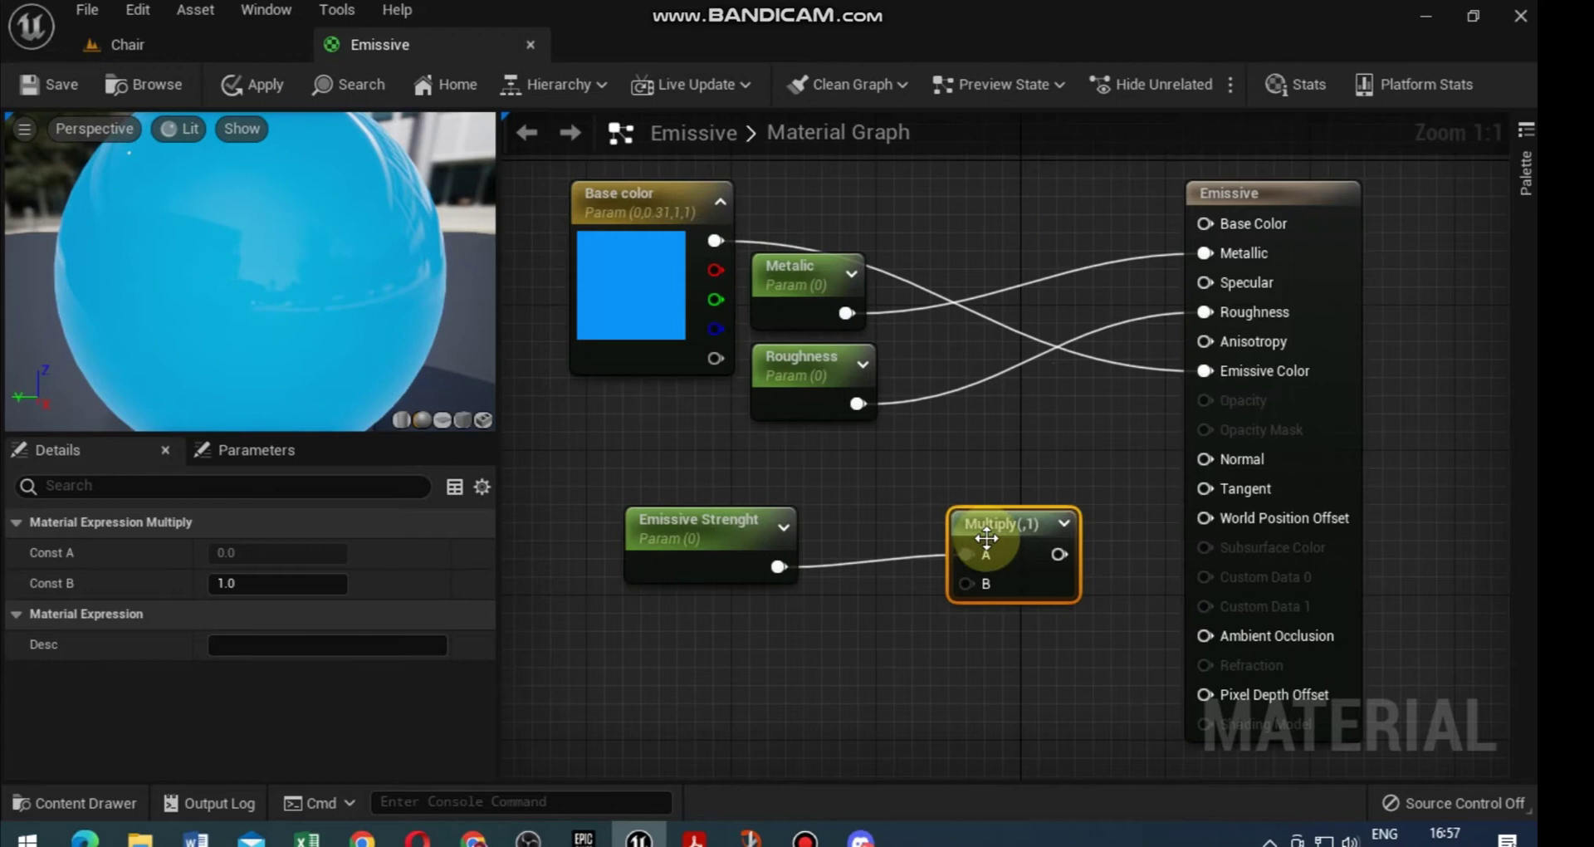
{"action": "mouse_move", "coordinate": [715, 241]}
{"action": "left_mouse_down"}
{"action": "mouse_move", "coordinate": [956, 581]}
{"action": "mouse_move", "coordinate": [1206, 372]}
{"action": "left_mouse_up"}
{"action": "left_click_drag", "start_coordinate": [1005, 526], "coordinate": [1024, 486]}
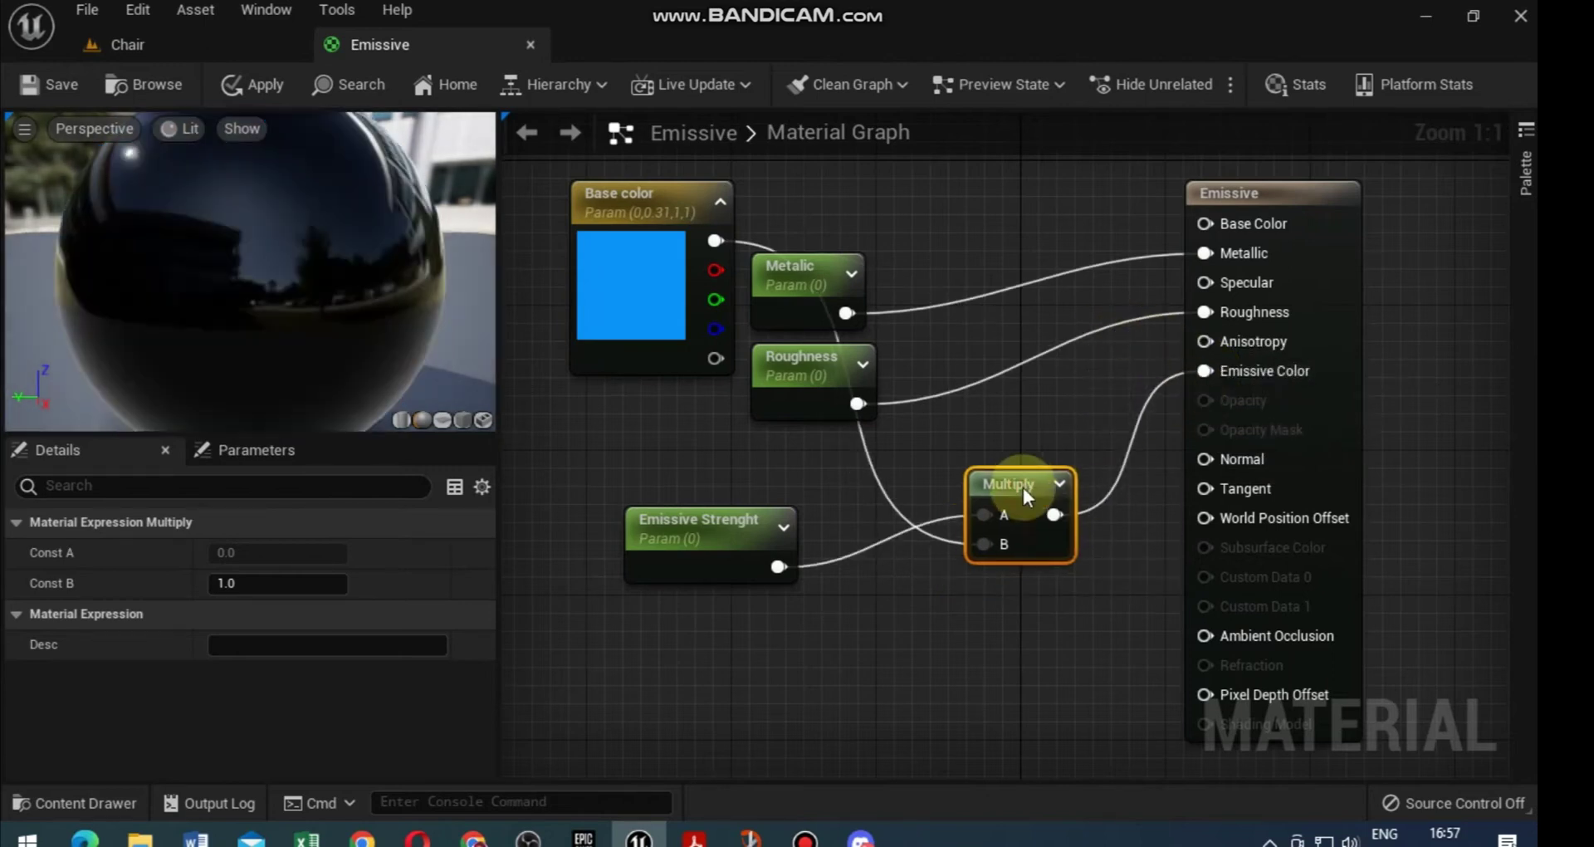
{"action": "left_click", "coordinate": [673, 529]}
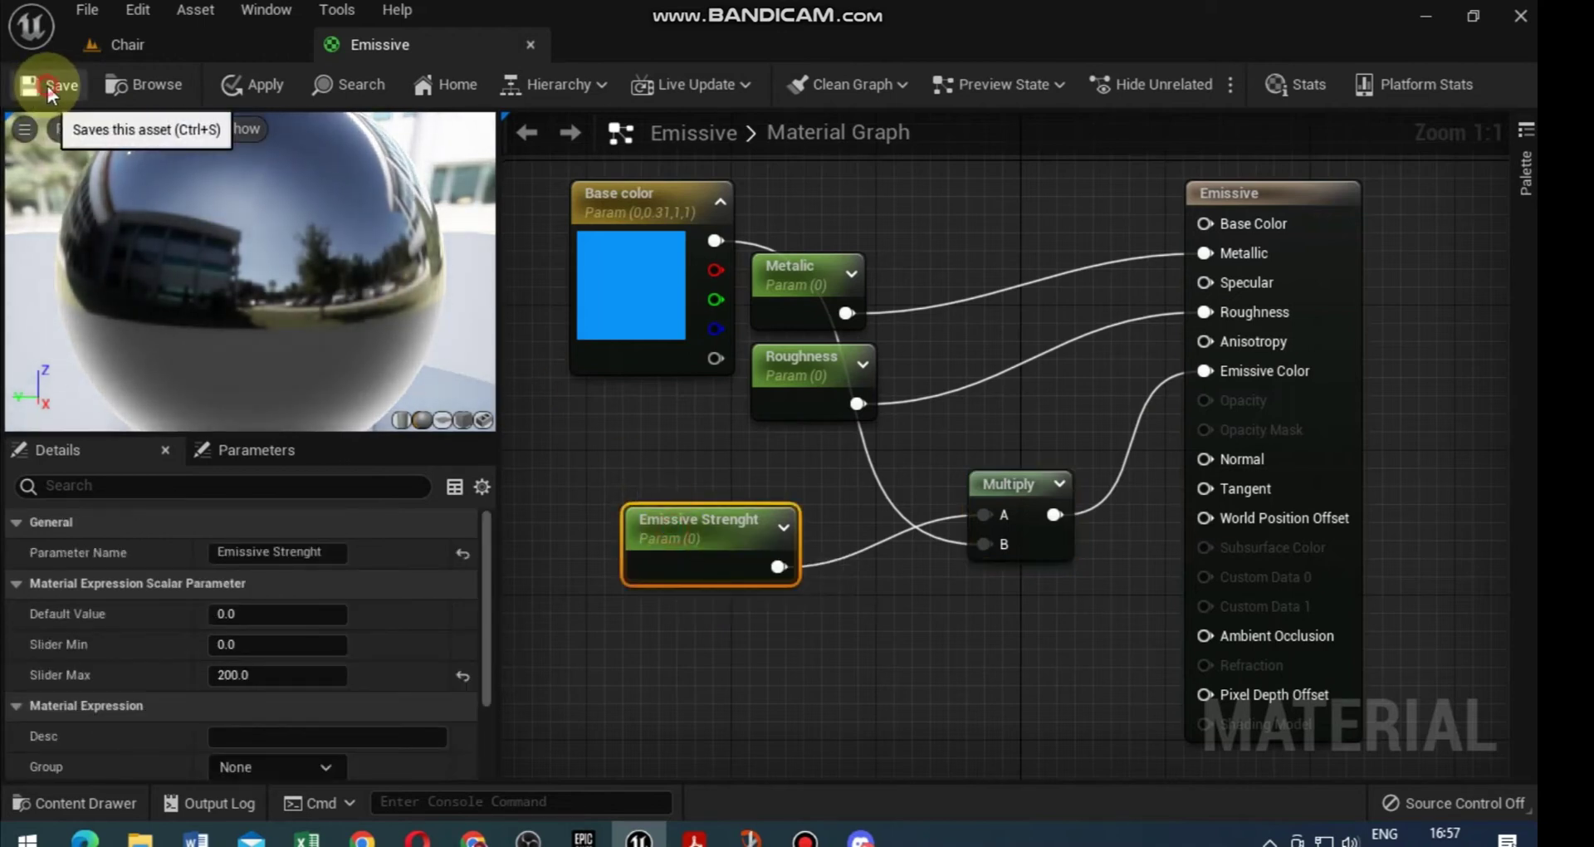
{"action": "key", "text": "ctrl+s"}
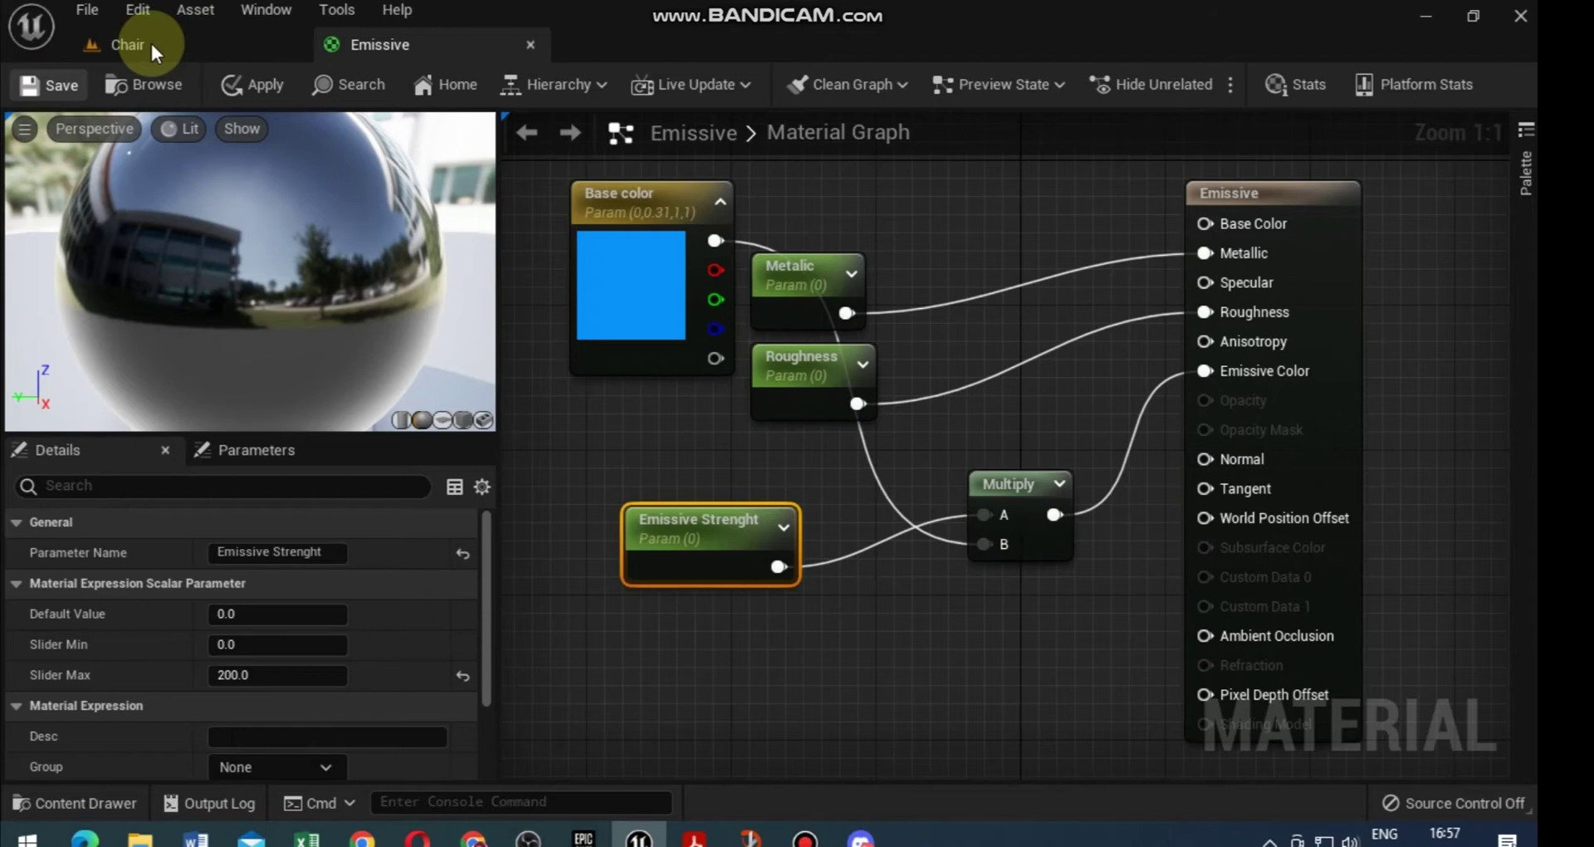
Create the Emissive_Inst material instance from Emissive and drag it onto the black cube.
{"action": "left_click", "coordinate": [151, 41]}
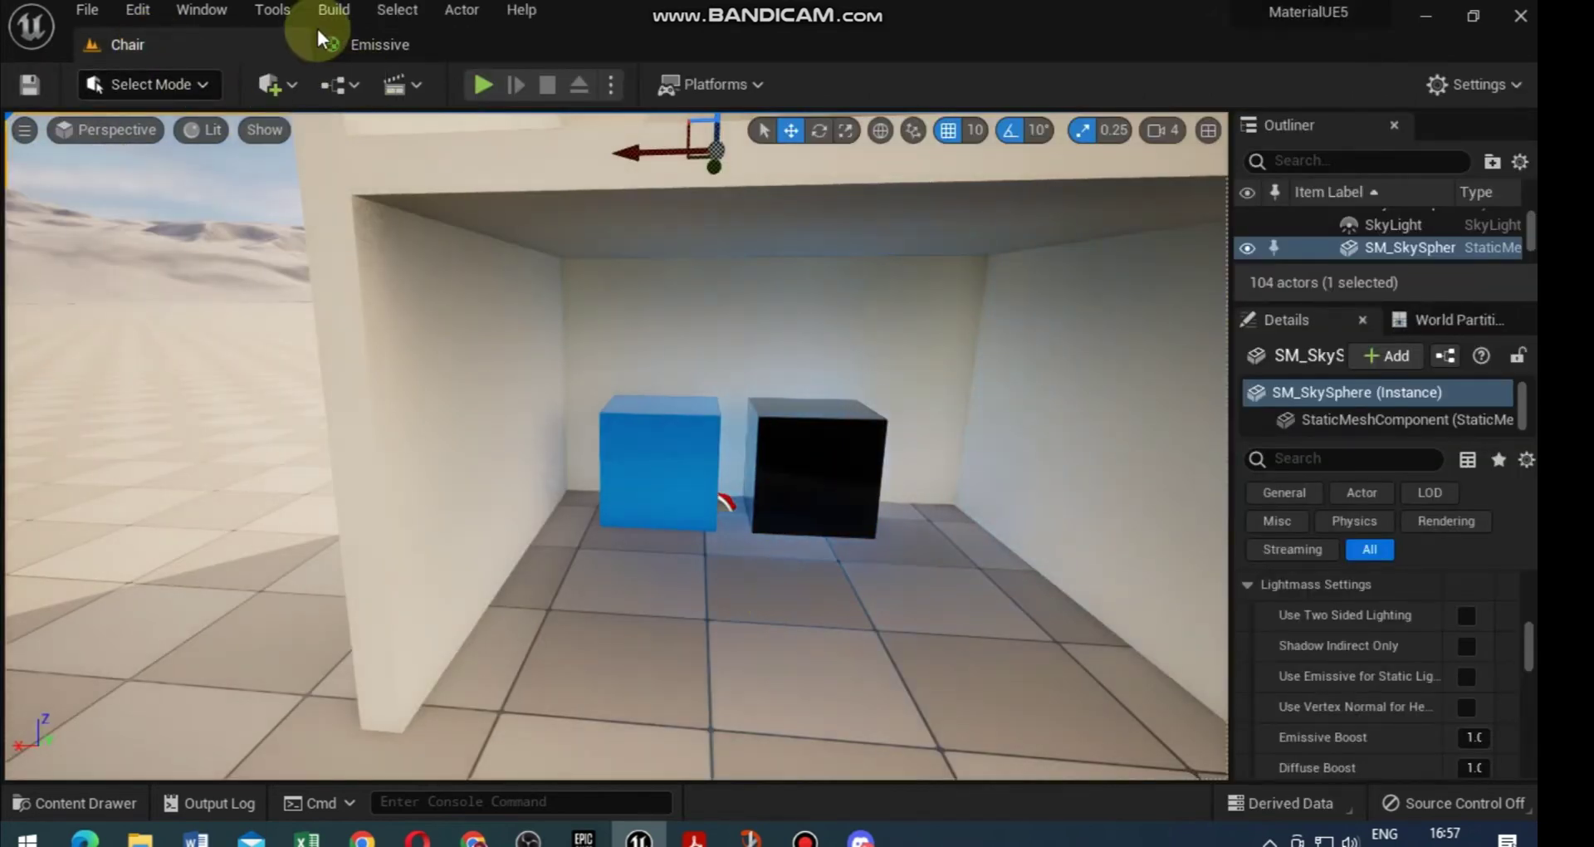
{"action": "left_click", "coordinate": [98, 802]}
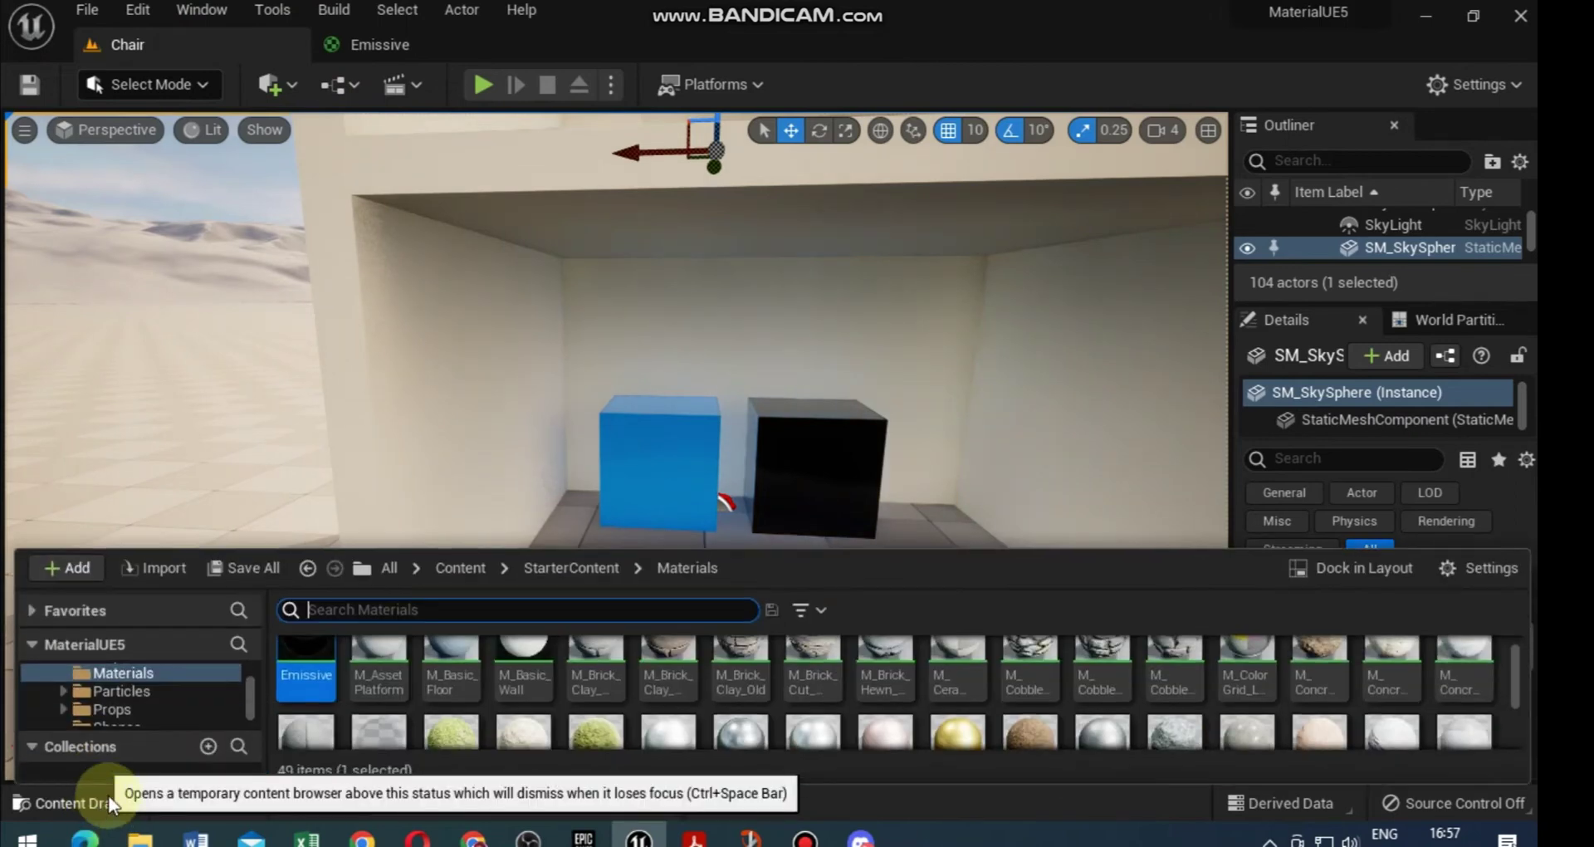
{"action": "right_click", "coordinate": [306, 657]}
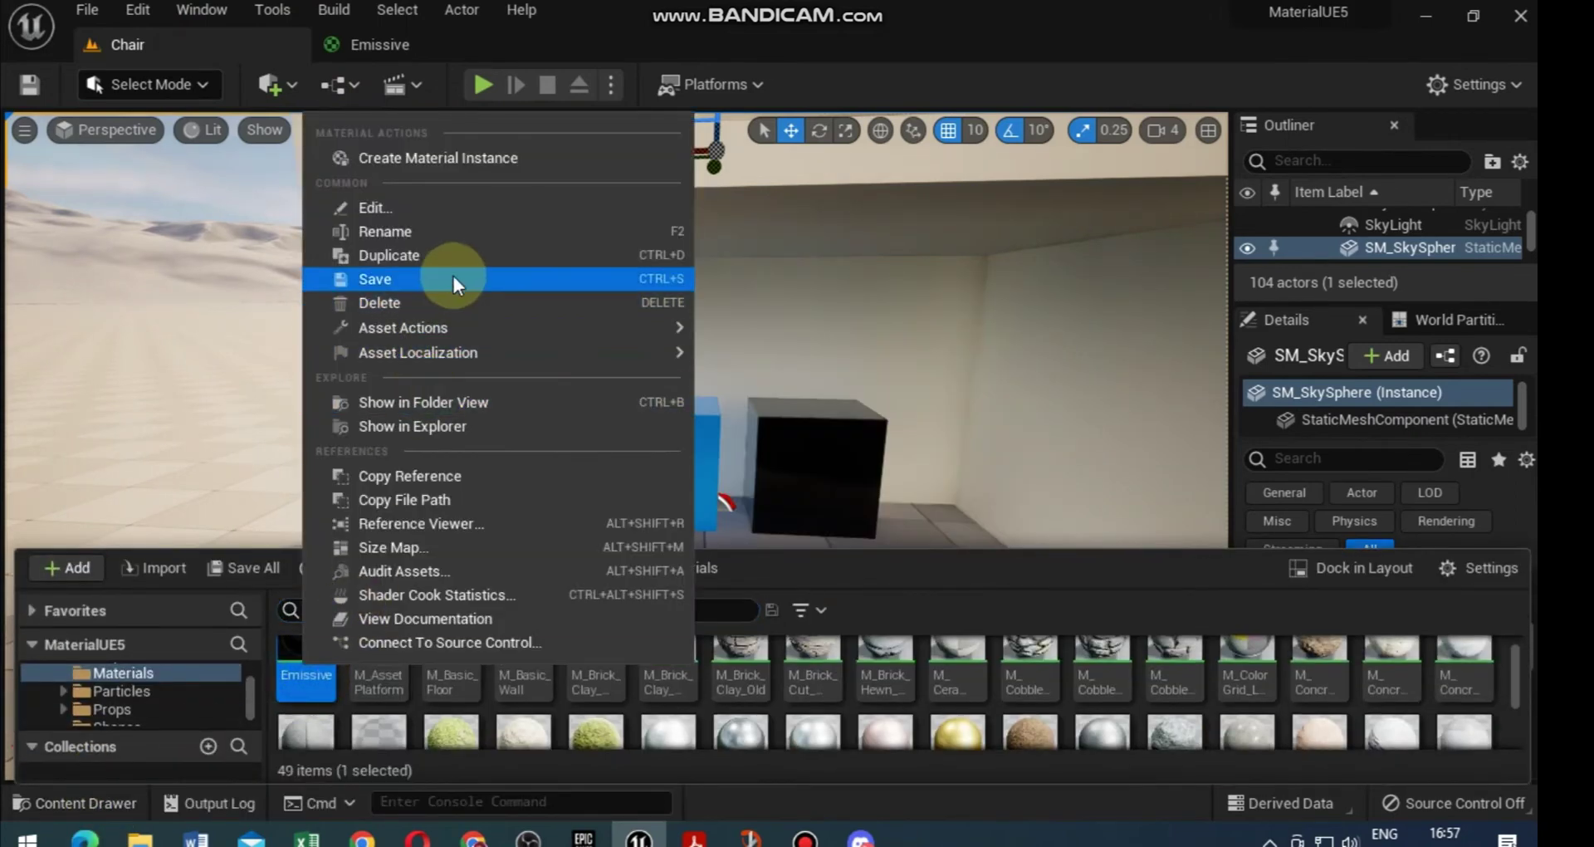
{"action": "left_click", "coordinate": [493, 156]}
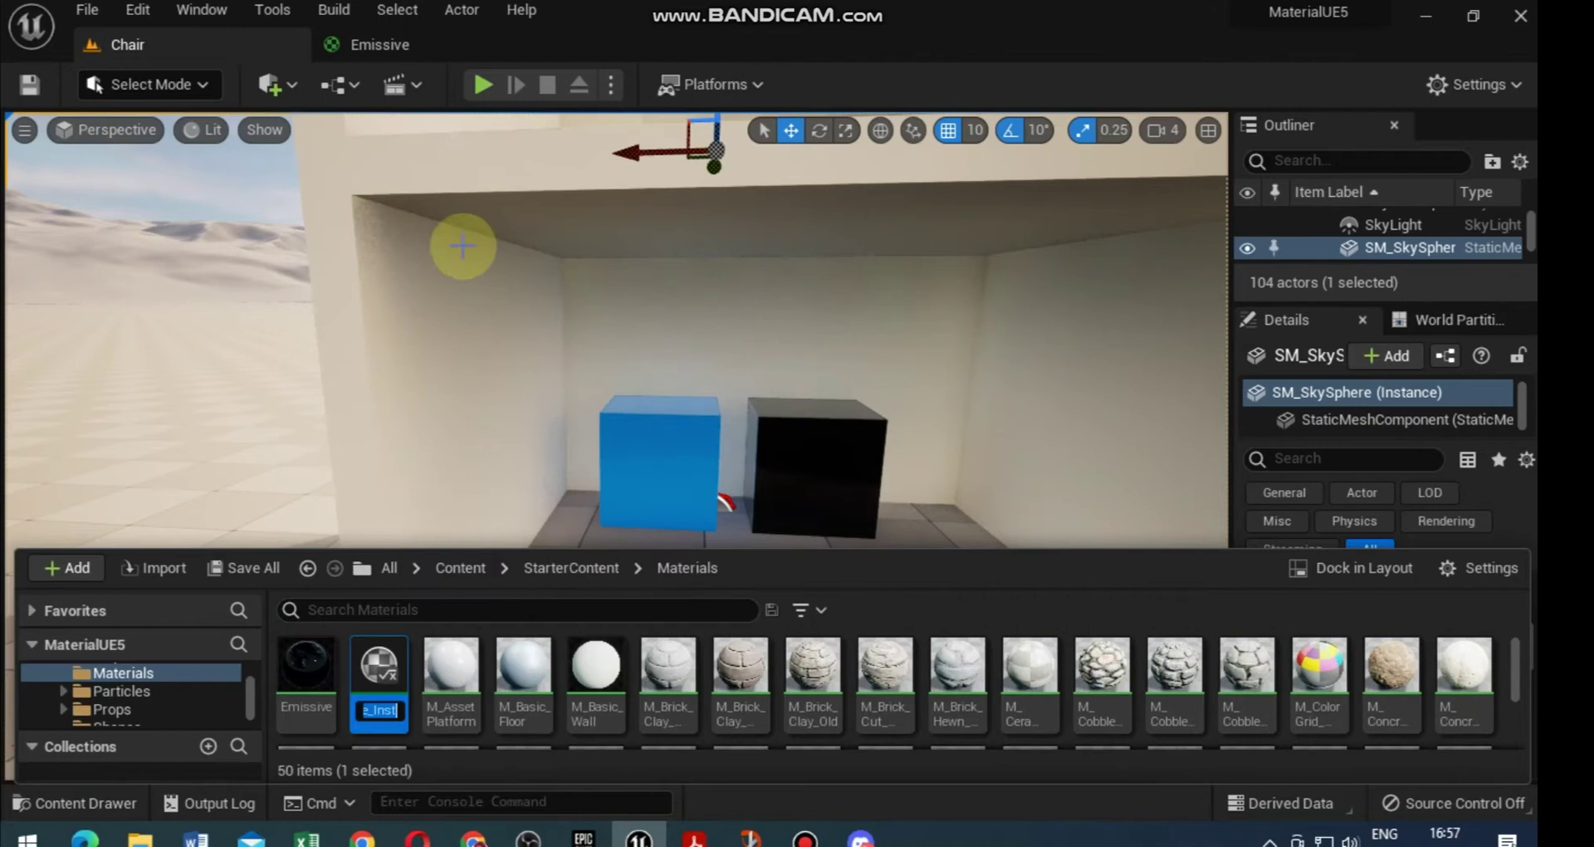
{"action": "left_click", "coordinate": [386, 665]}
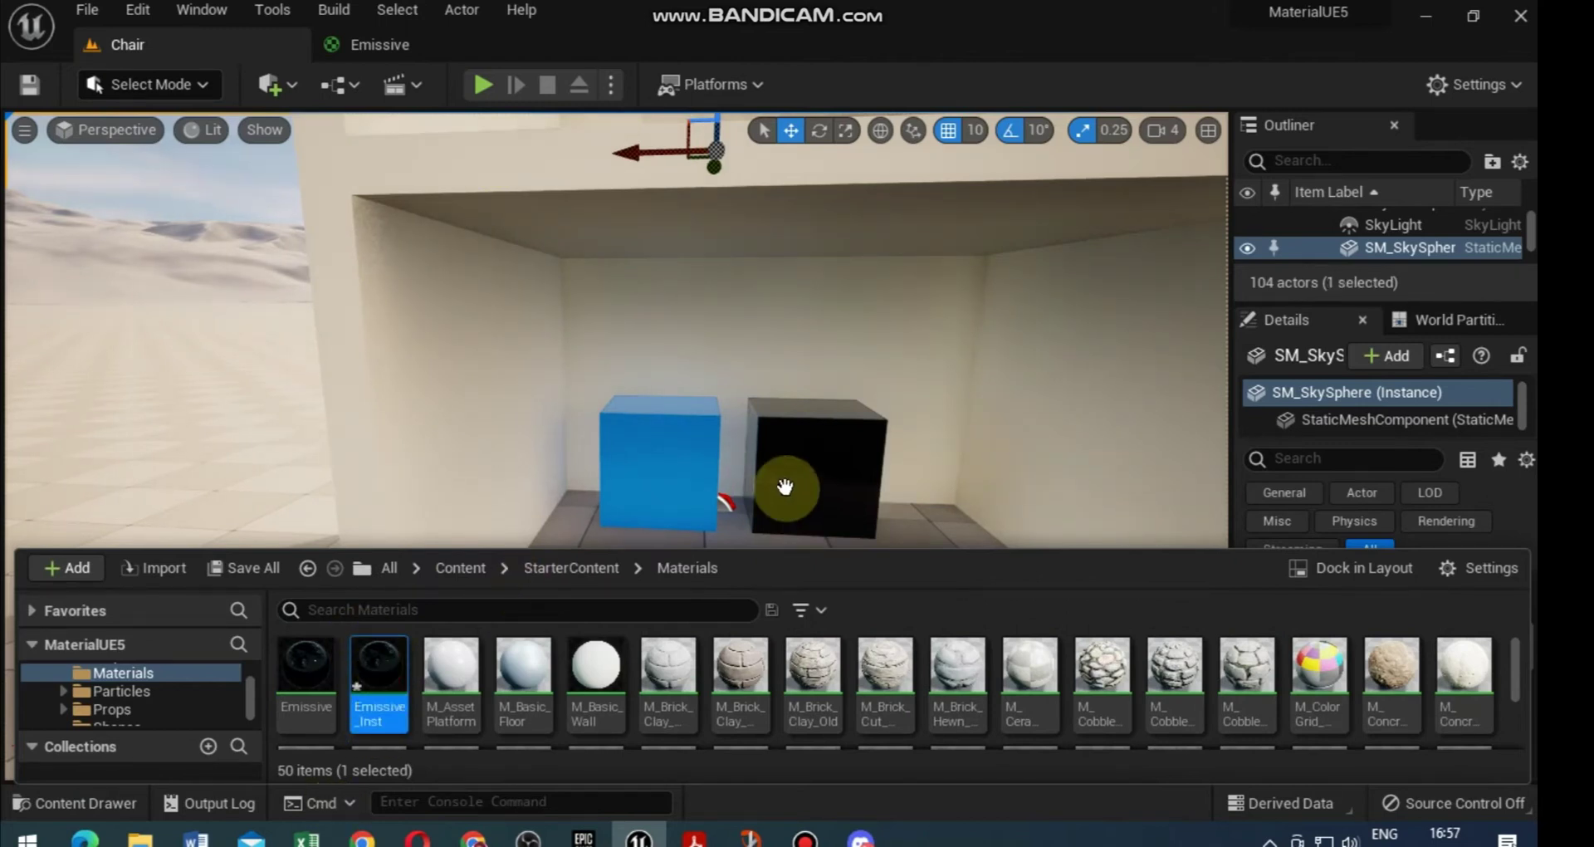
{"action": "left_click_drag", "start_coordinate": [386, 664], "coordinate": [797, 486]}
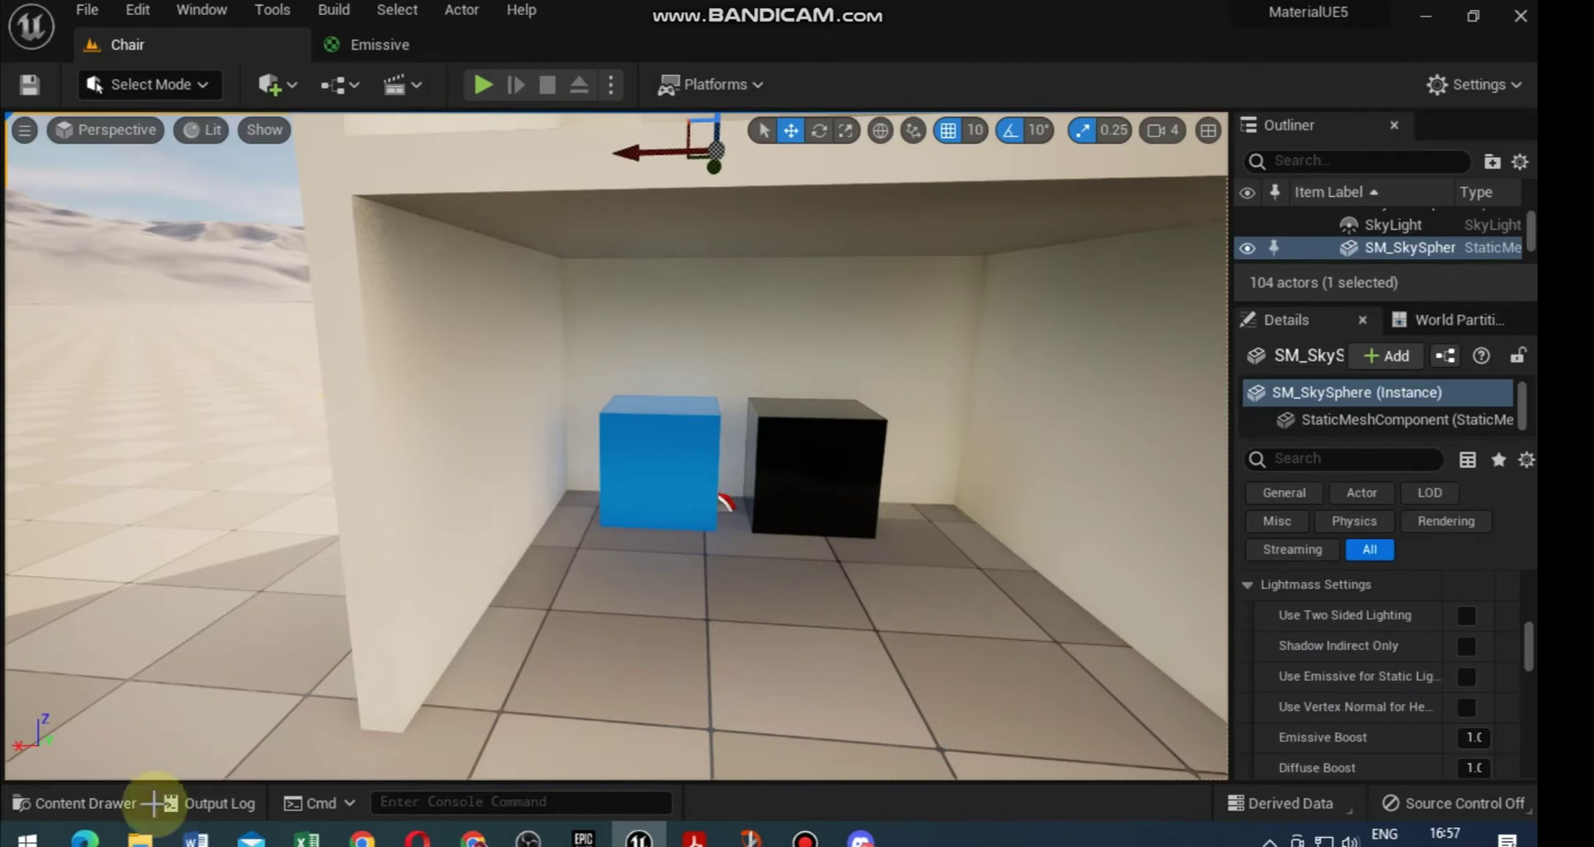
{"action": "left_click", "coordinate": [83, 803]}
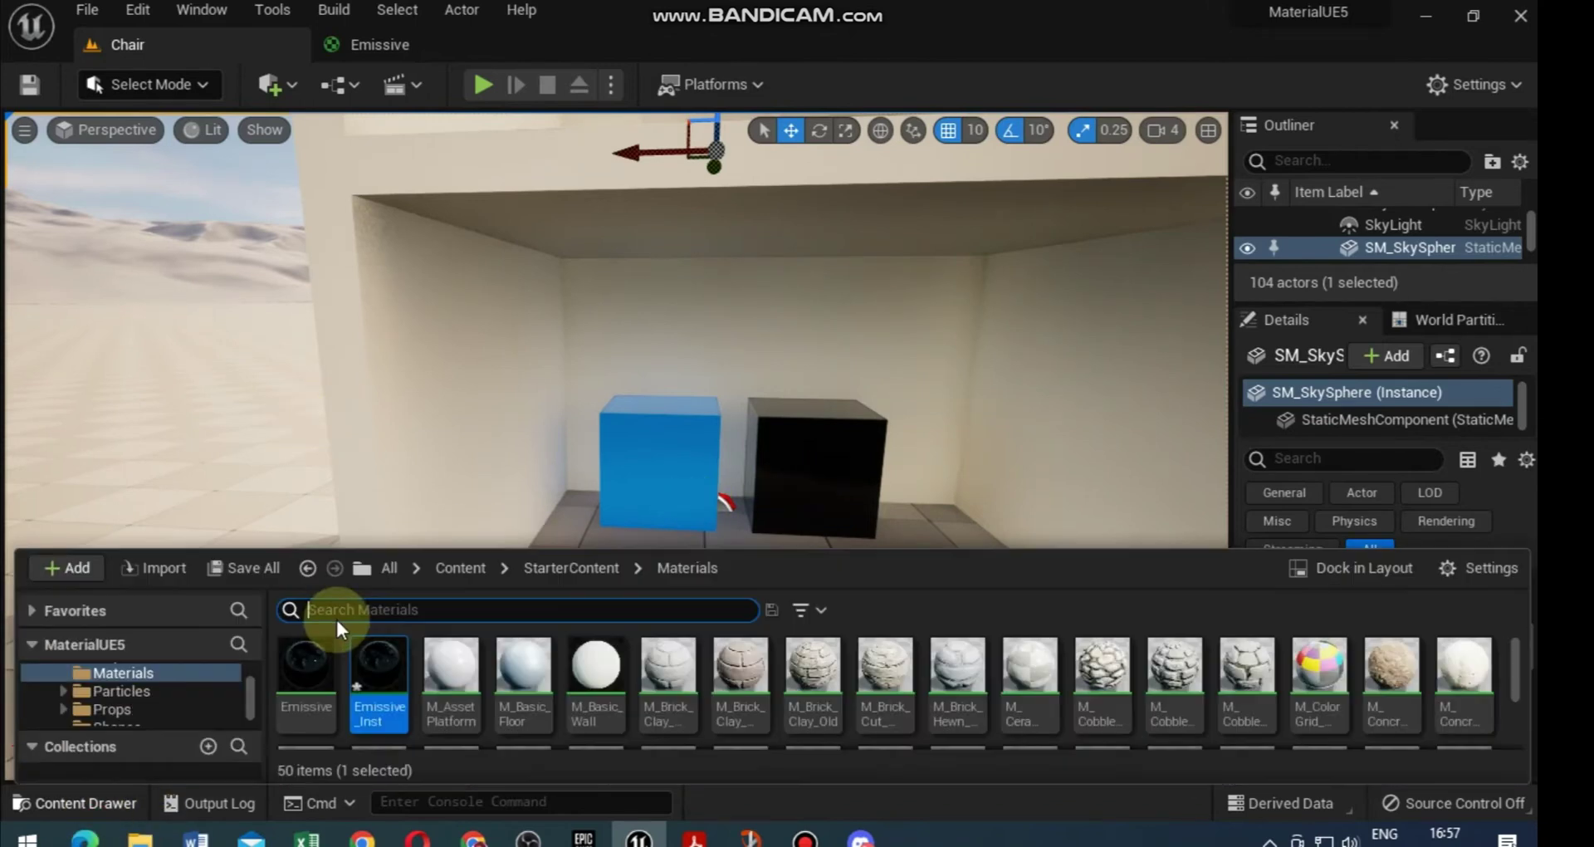
Open Emissive_Inst and enable overrides for Emissive Strenght, Metalic, Roughness and Base color.
{"action": "double_click", "coordinate": [391, 659]}
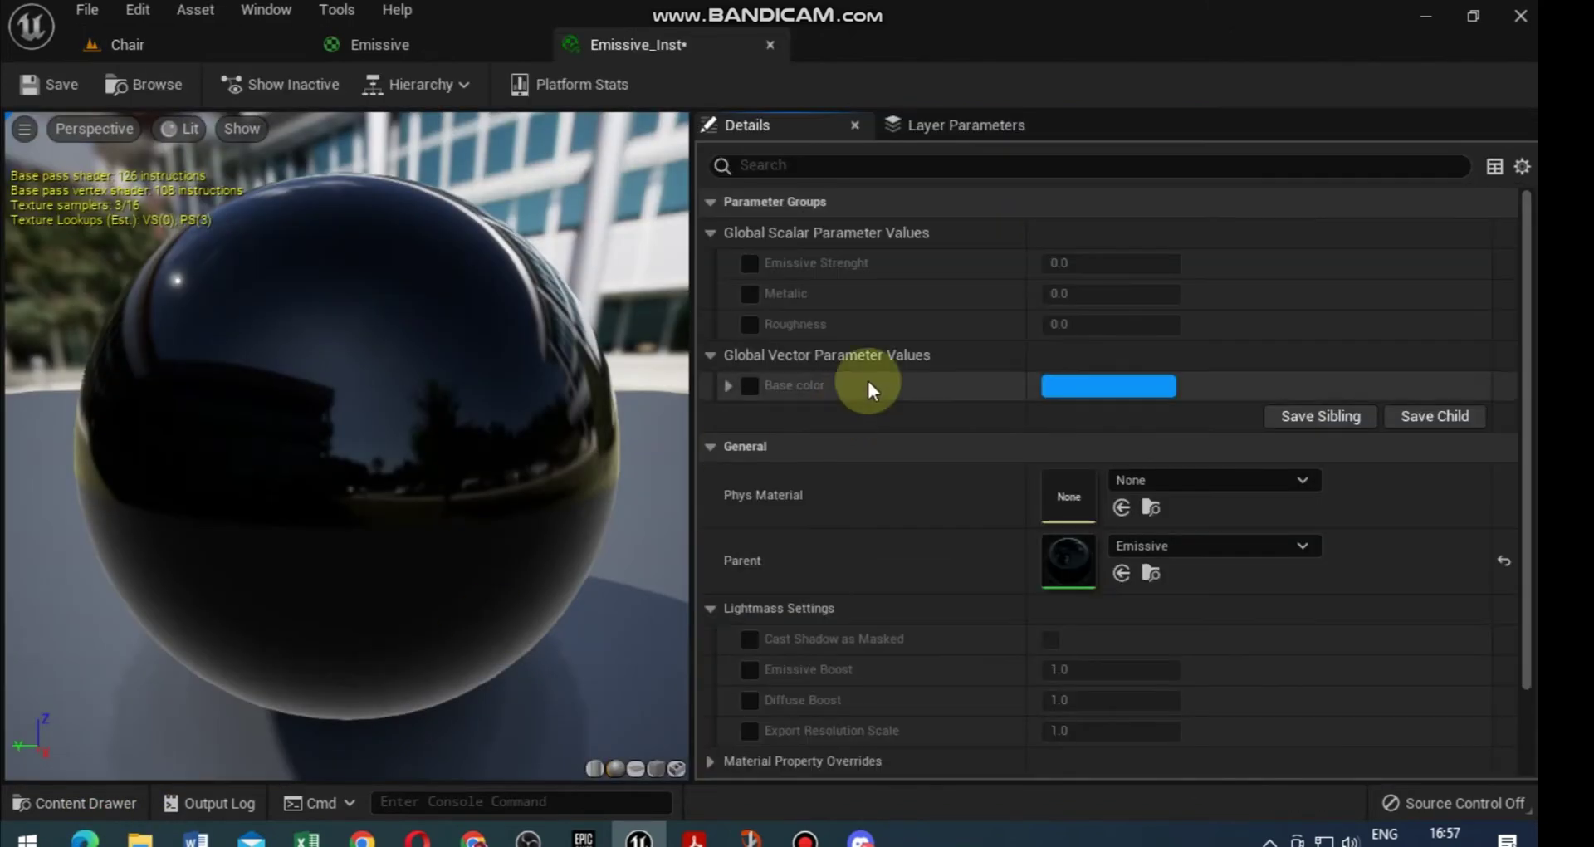
{"action": "left_click", "coordinate": [753, 262]}
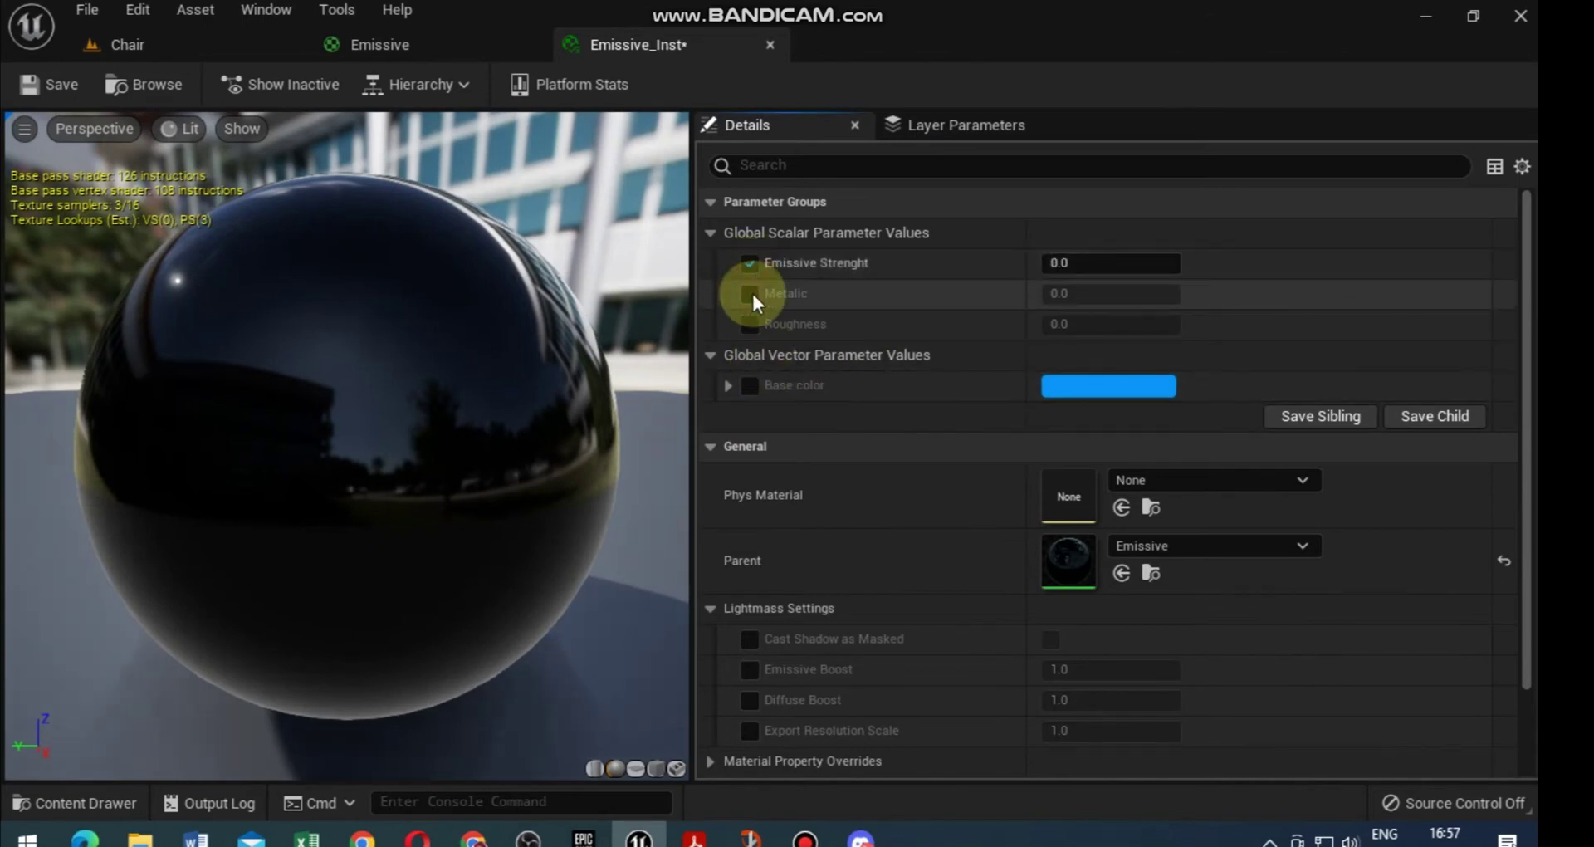
{"action": "left_click", "coordinate": [751, 293]}
{"action": "left_click", "coordinate": [750, 324]}
{"action": "left_click", "coordinate": [748, 384]}
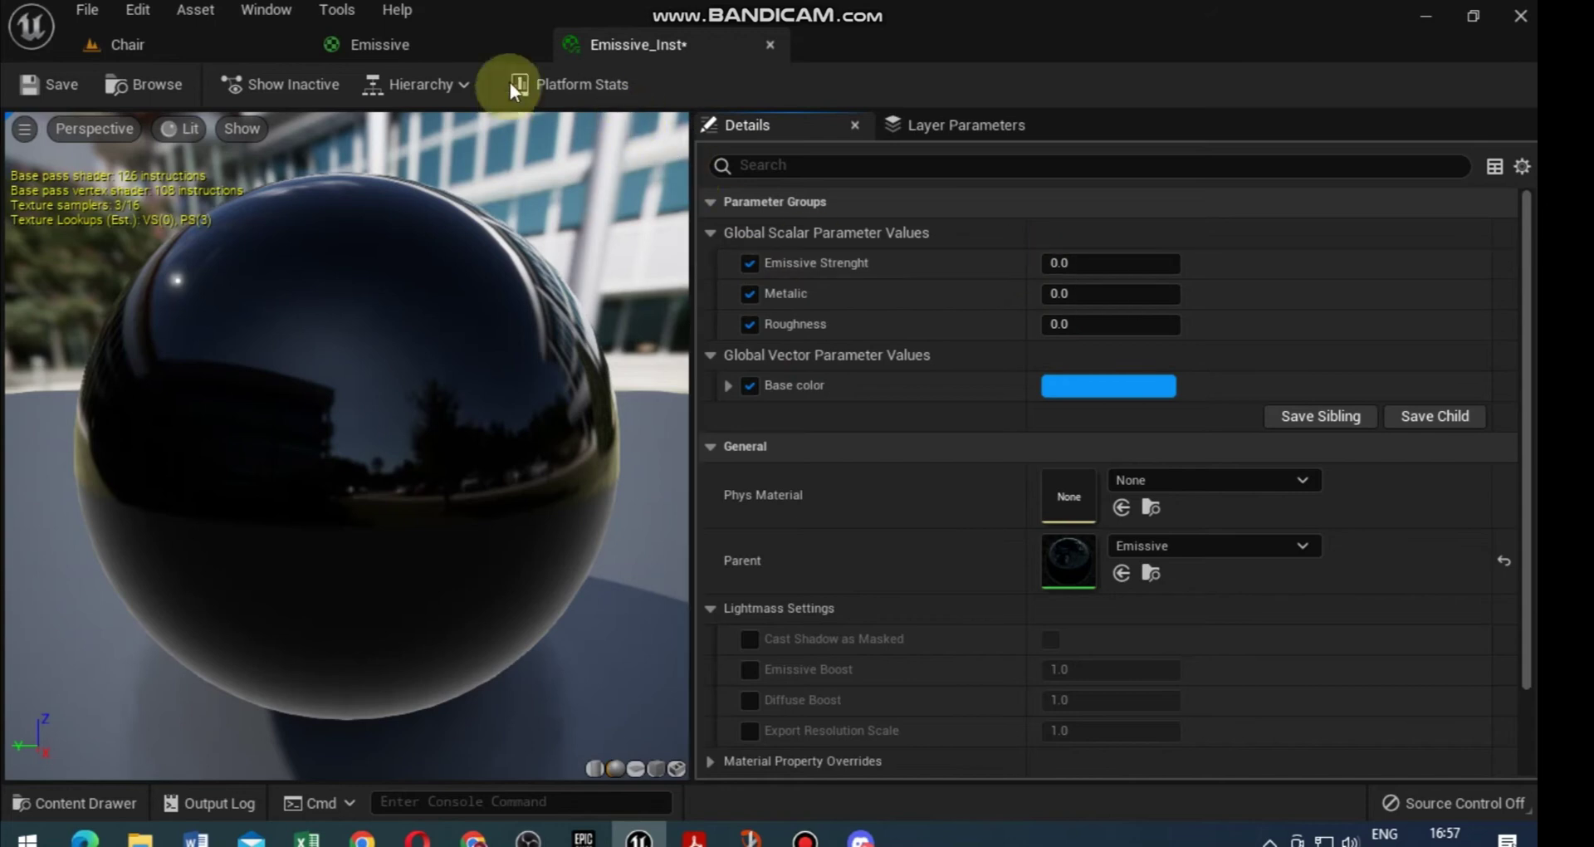
Float the Emissive_Inst editor as a separate, widened window over the level.
{"action": "left_click_drag", "start_coordinate": [634, 46], "coordinate": [255, 47]}
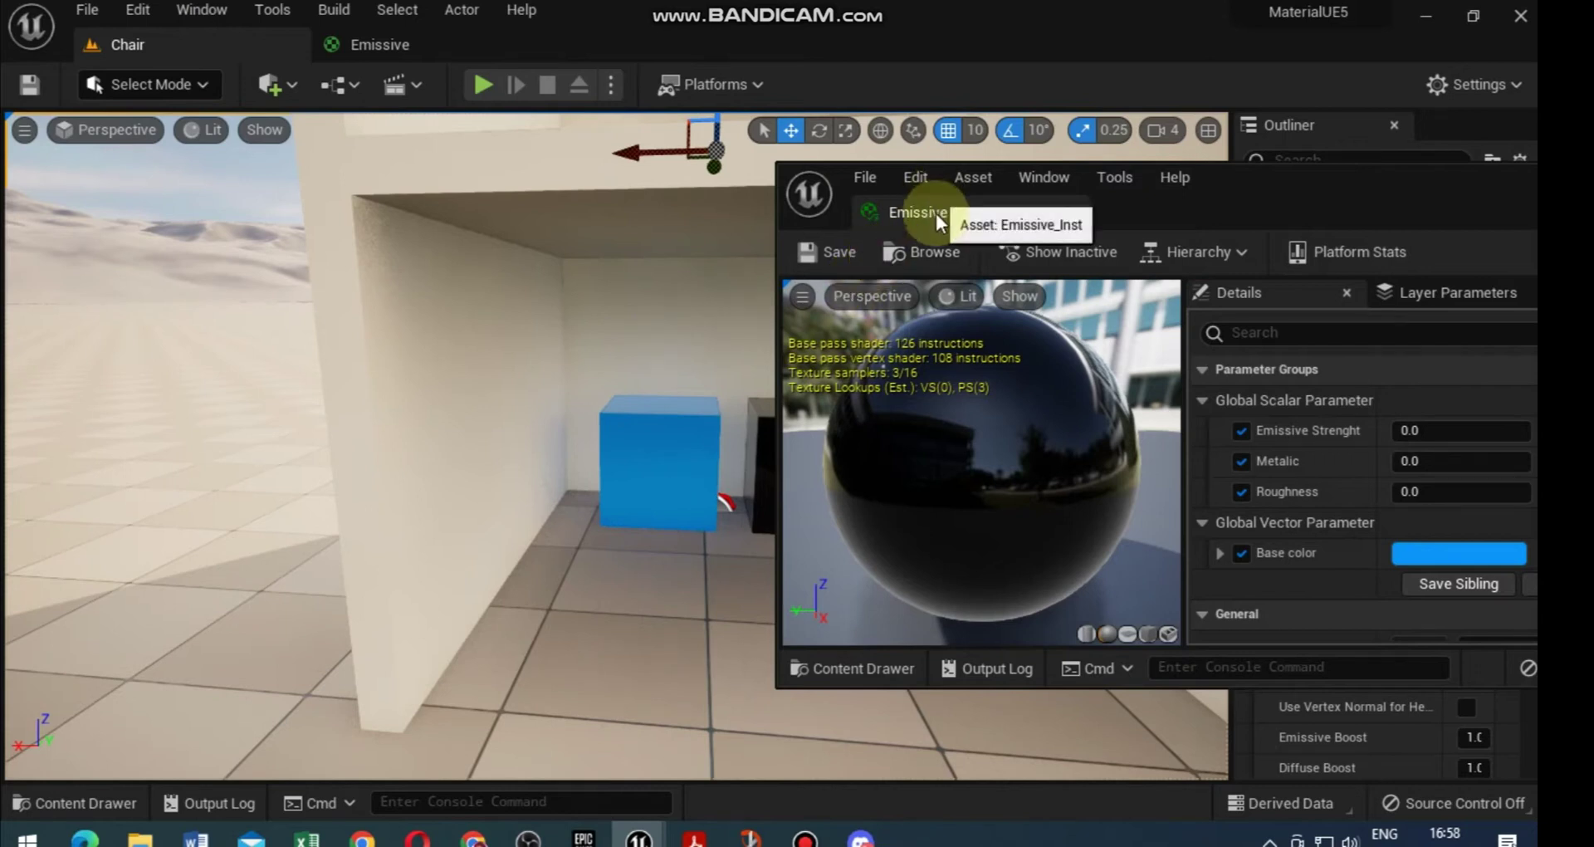
{"action": "left_click_drag", "start_coordinate": [1184, 473], "coordinate": [1001, 493]}
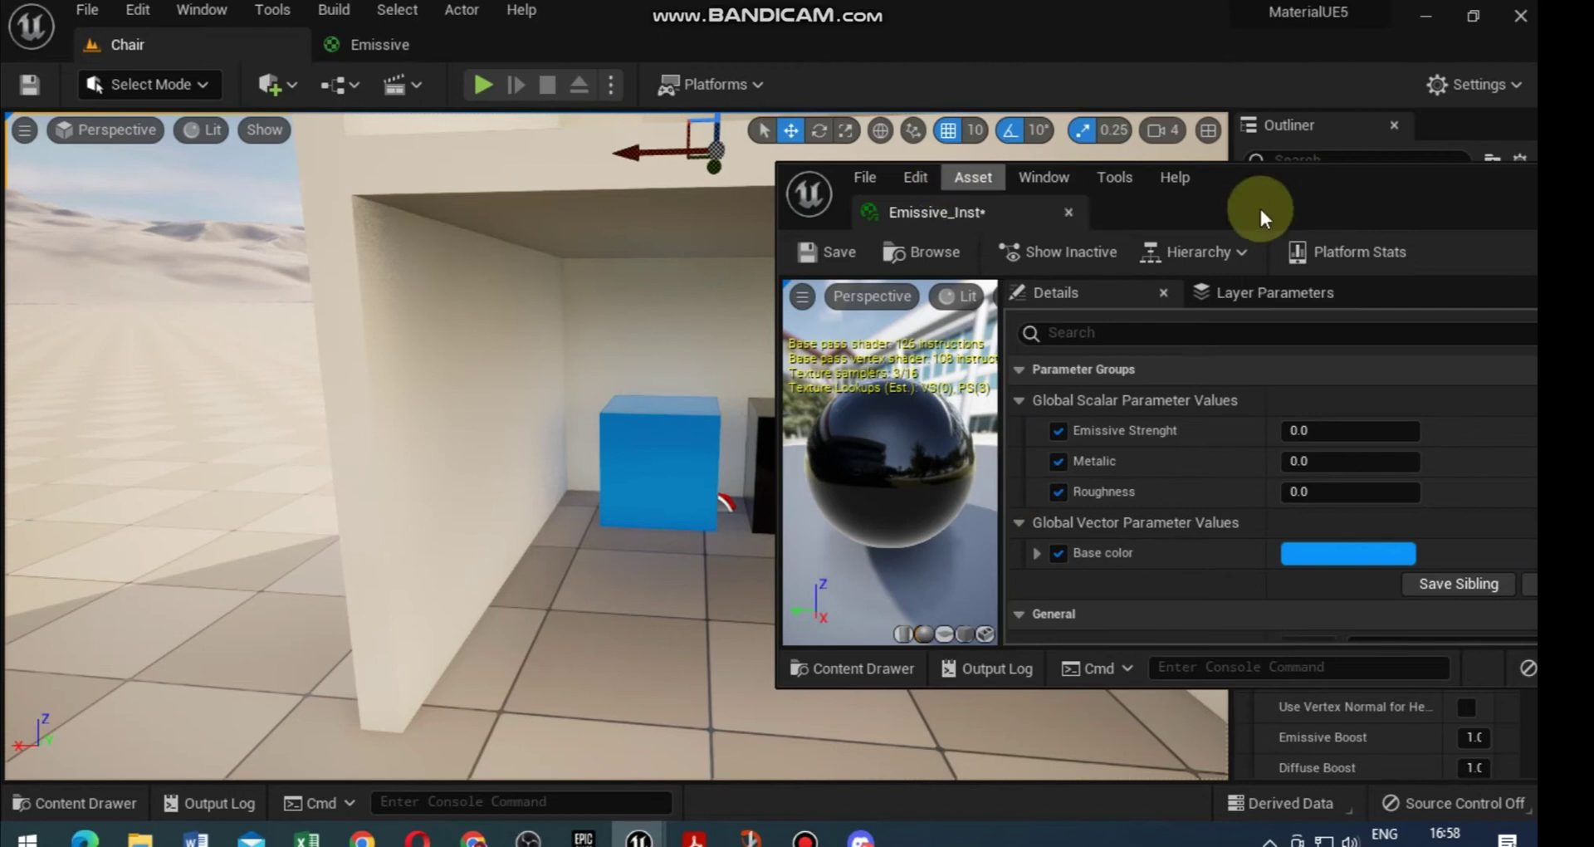
{"action": "left_click_drag", "start_coordinate": [1217, 211], "coordinate": [1317, 216]}
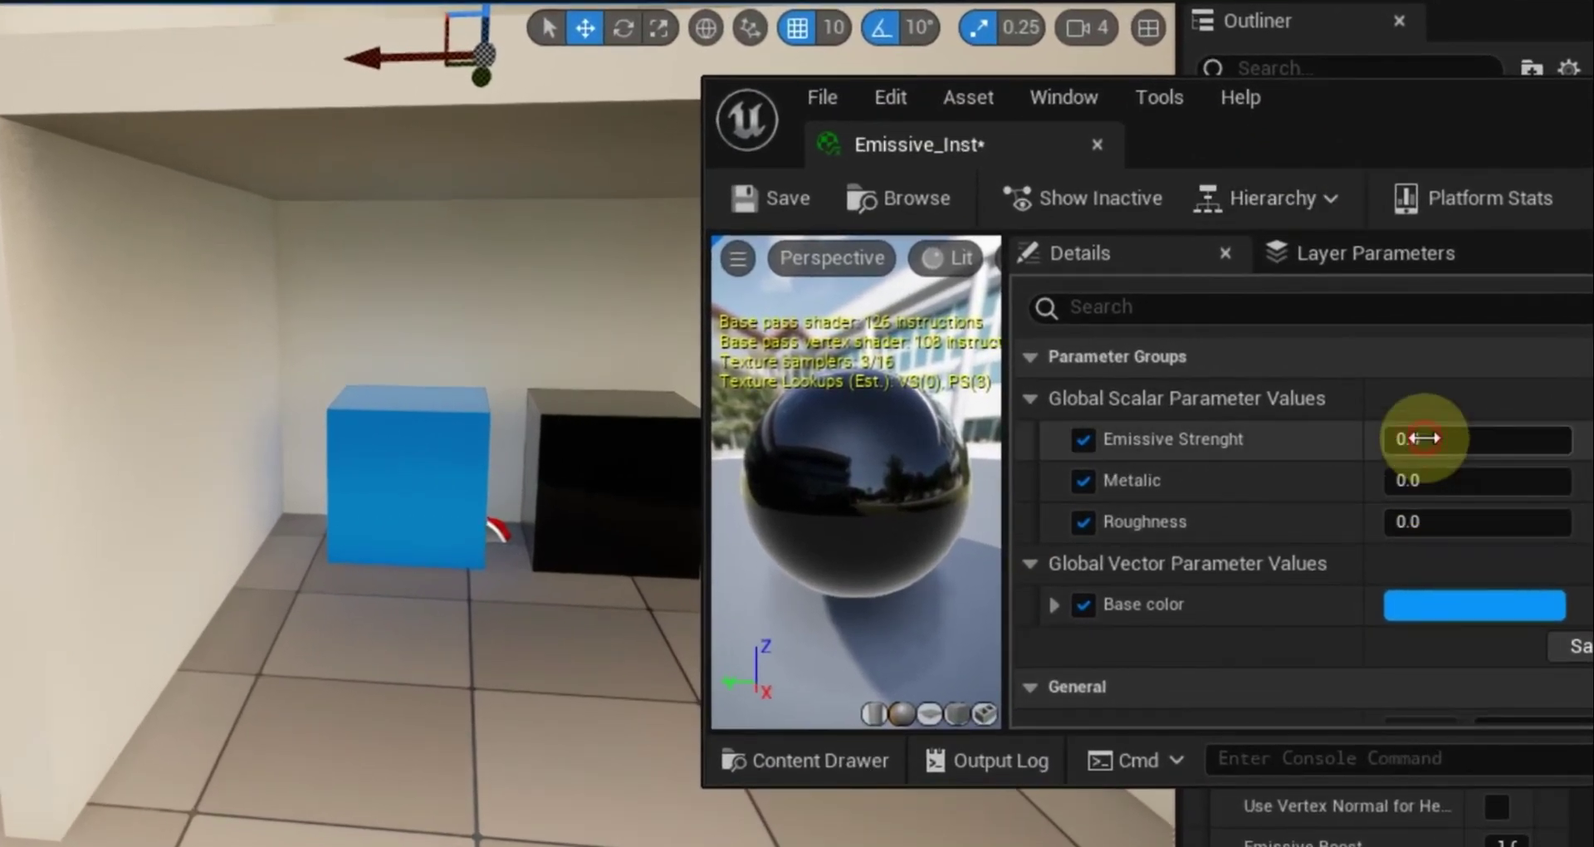
Raise Emissive_Inst's Emissive Strenght through 0.5, 1 and 25 up to 200.
{"action": "left_click", "coordinate": [1423, 445]}
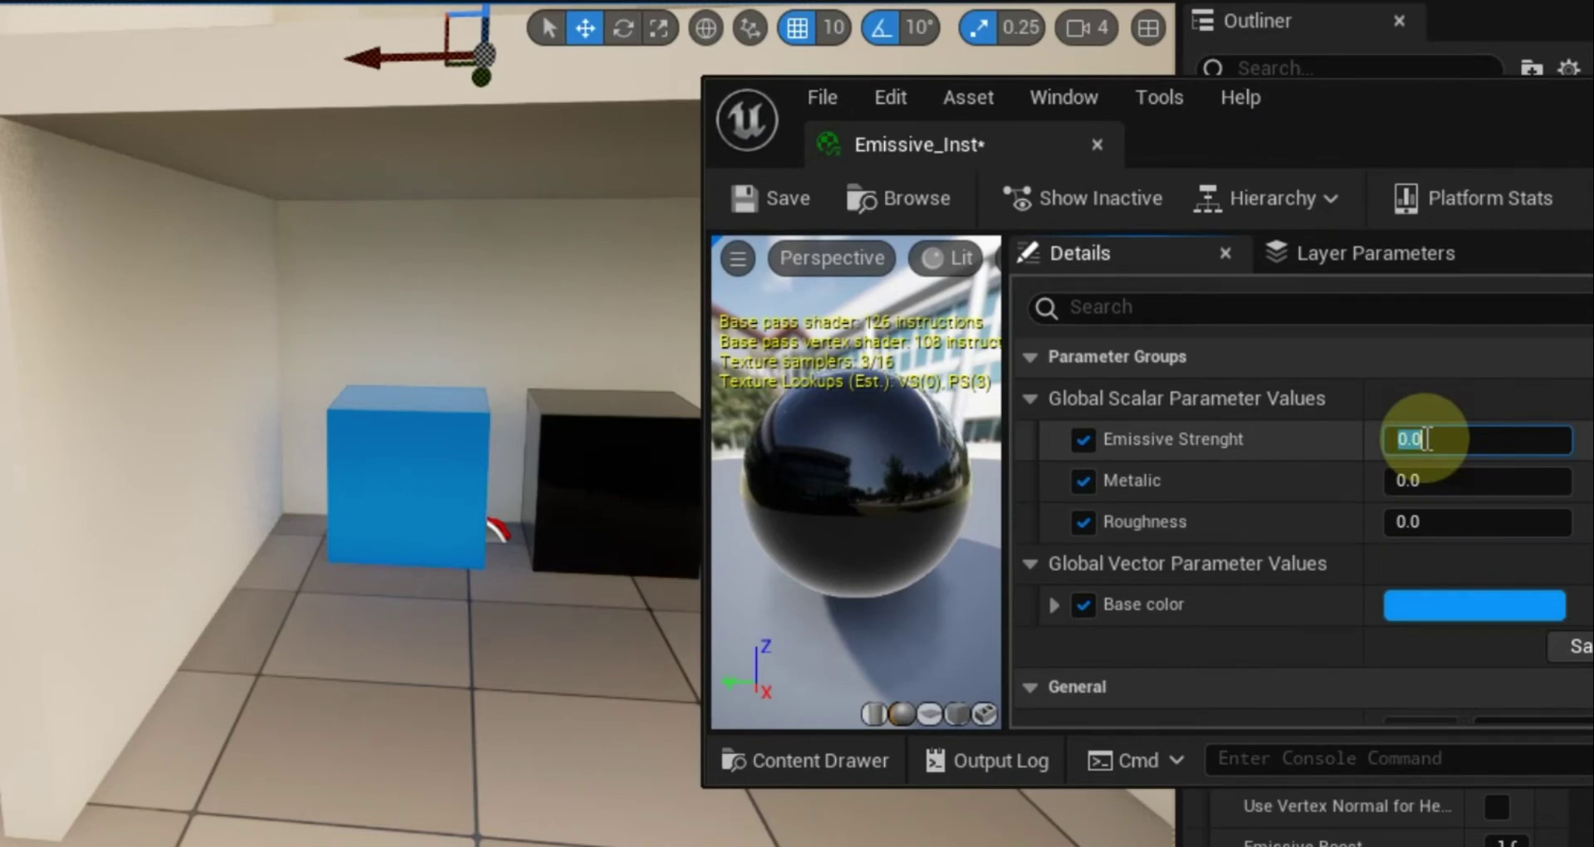
{"action": "type", "text": ".5"}
{"action": "key", "text": "Return"}
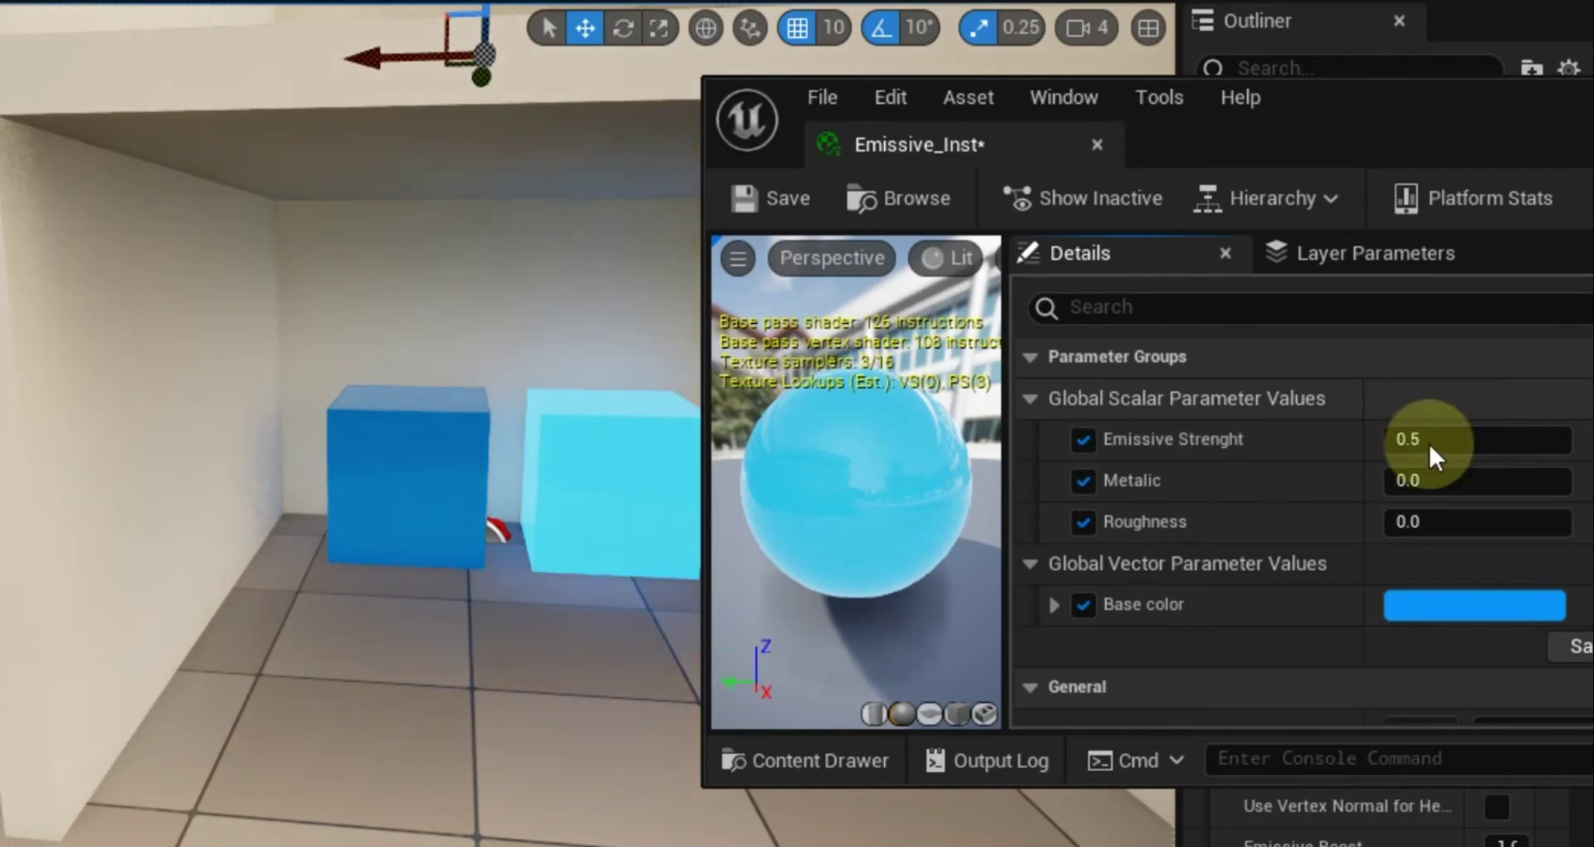
{"action": "left_click", "coordinate": [1426, 444]}
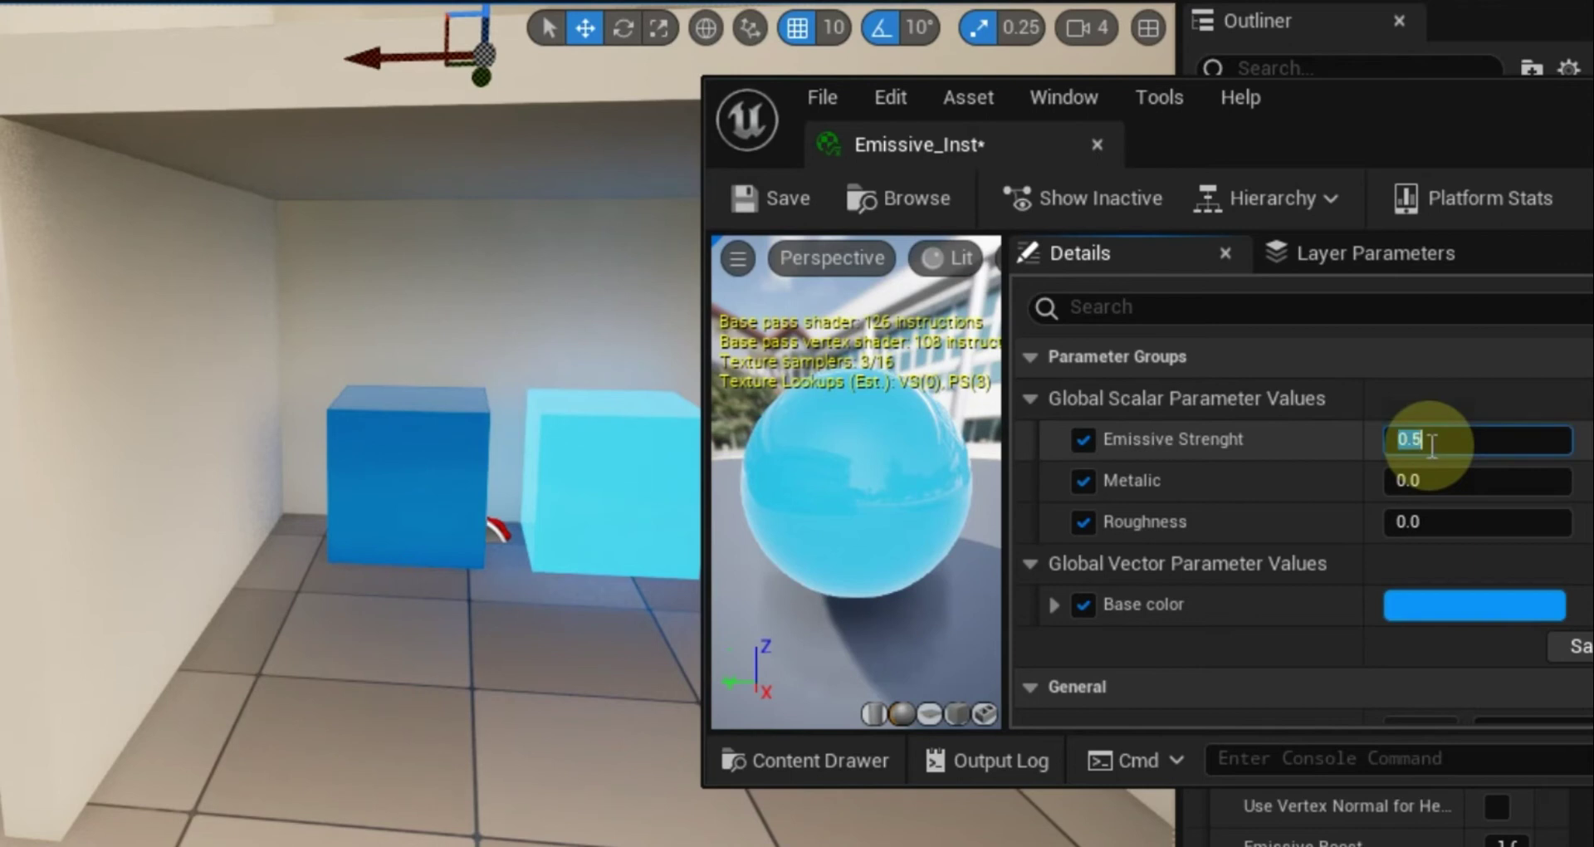
{"action": "type", "text": "1"}
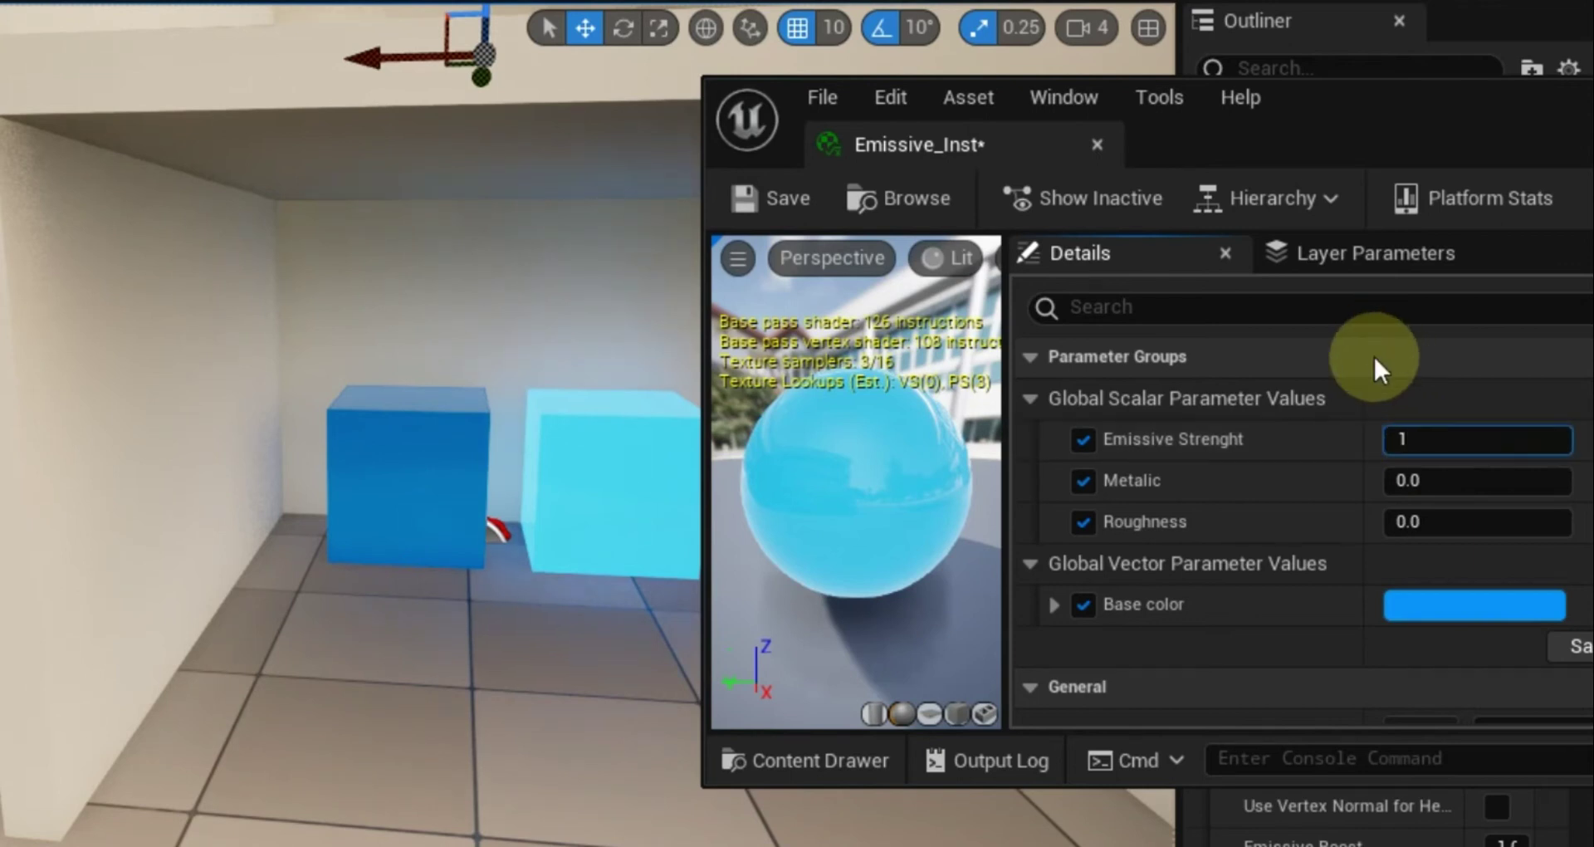
{"action": "left_click", "coordinate": [1375, 359]}
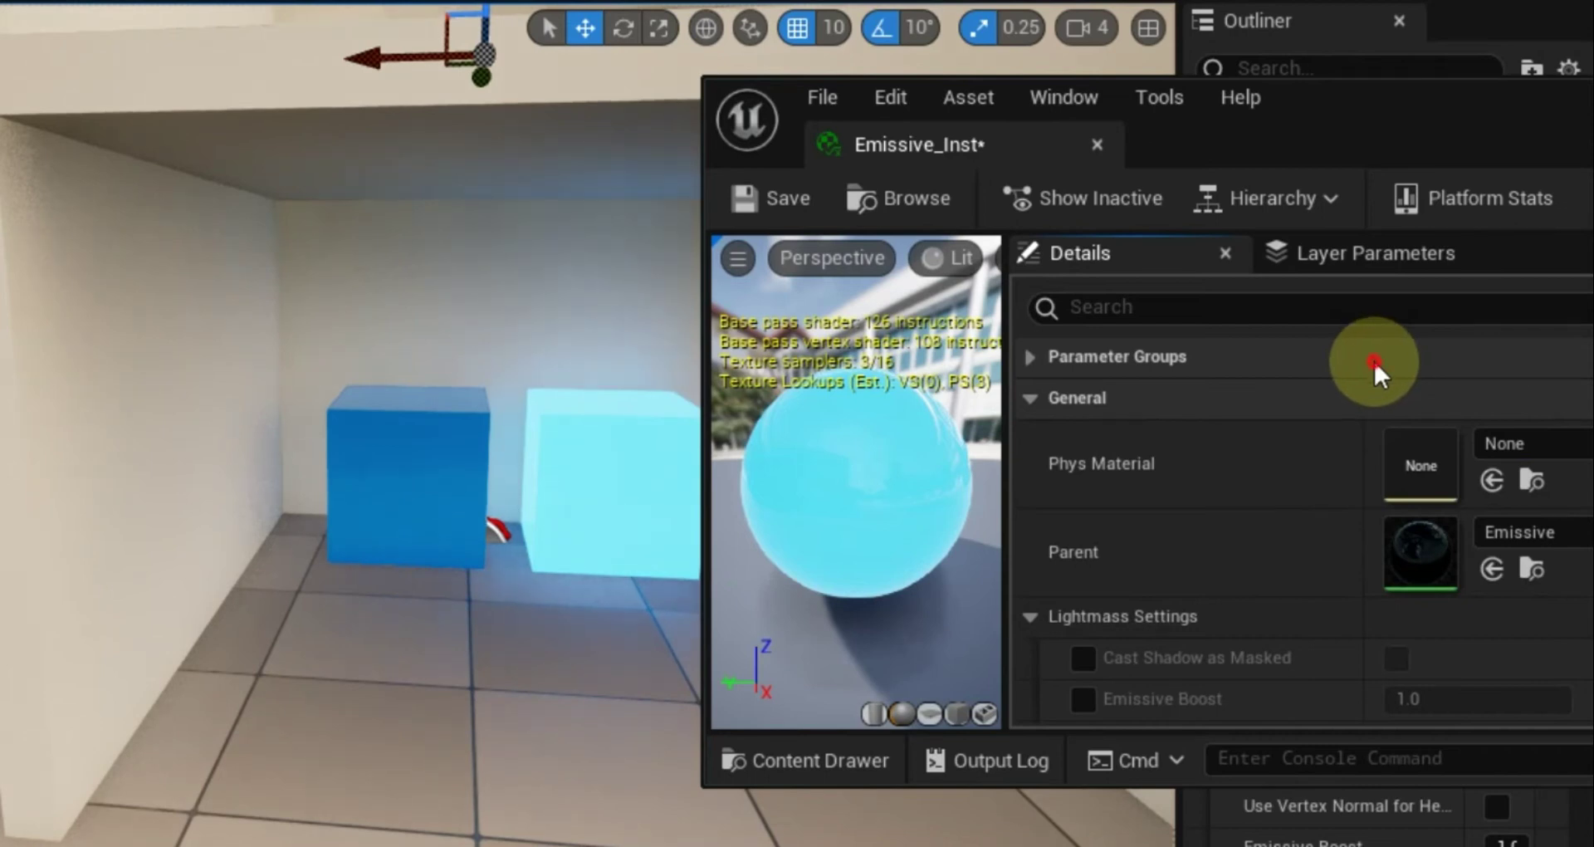
{"action": "left_click", "coordinate": [1059, 357]}
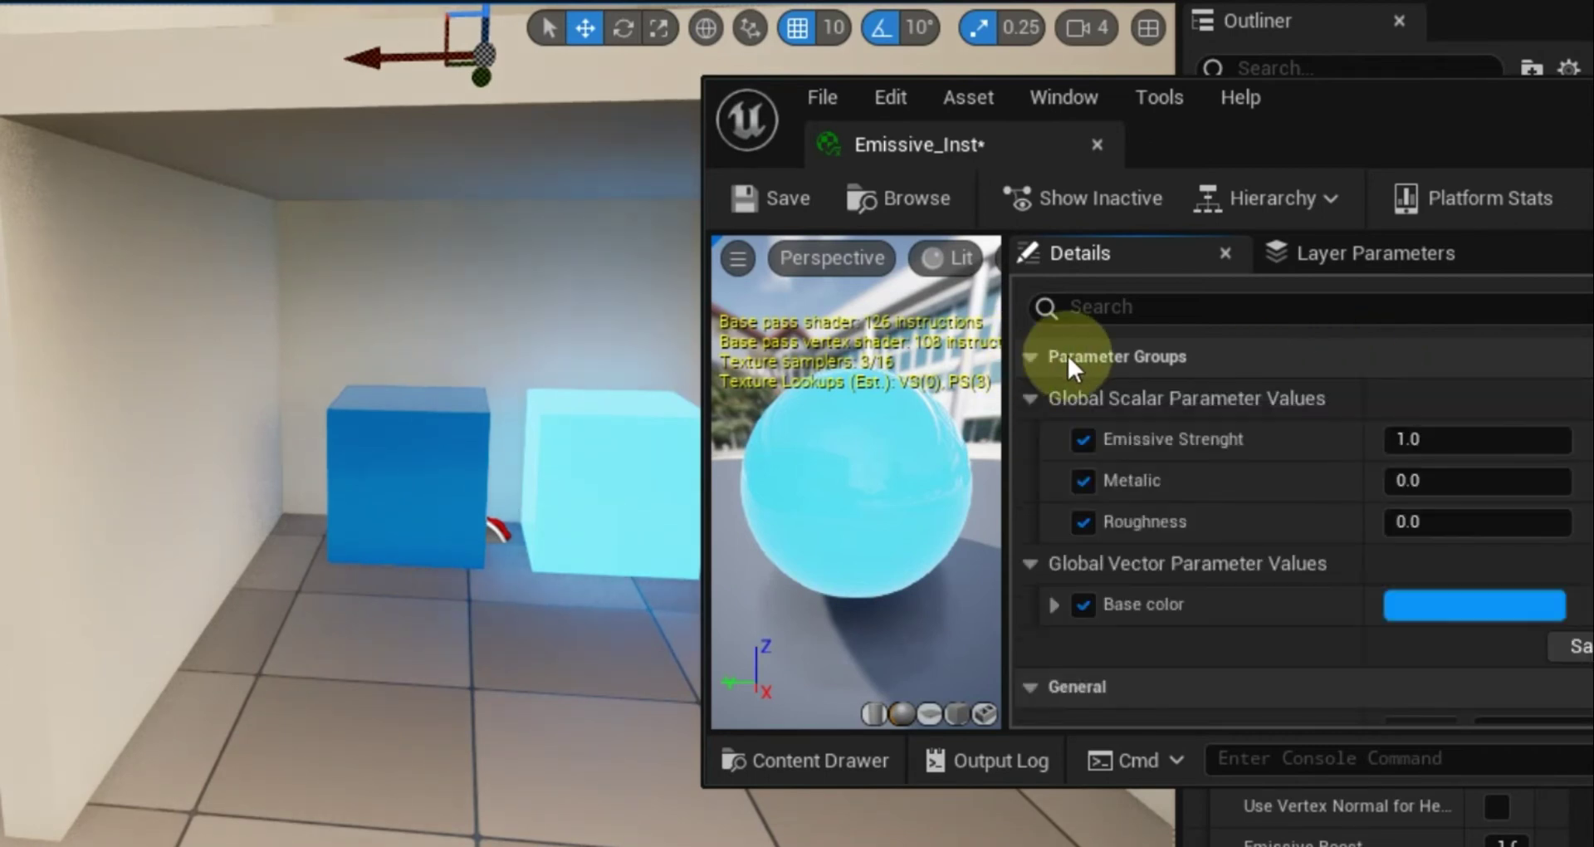
{"action": "left_click", "coordinate": [1428, 437]}
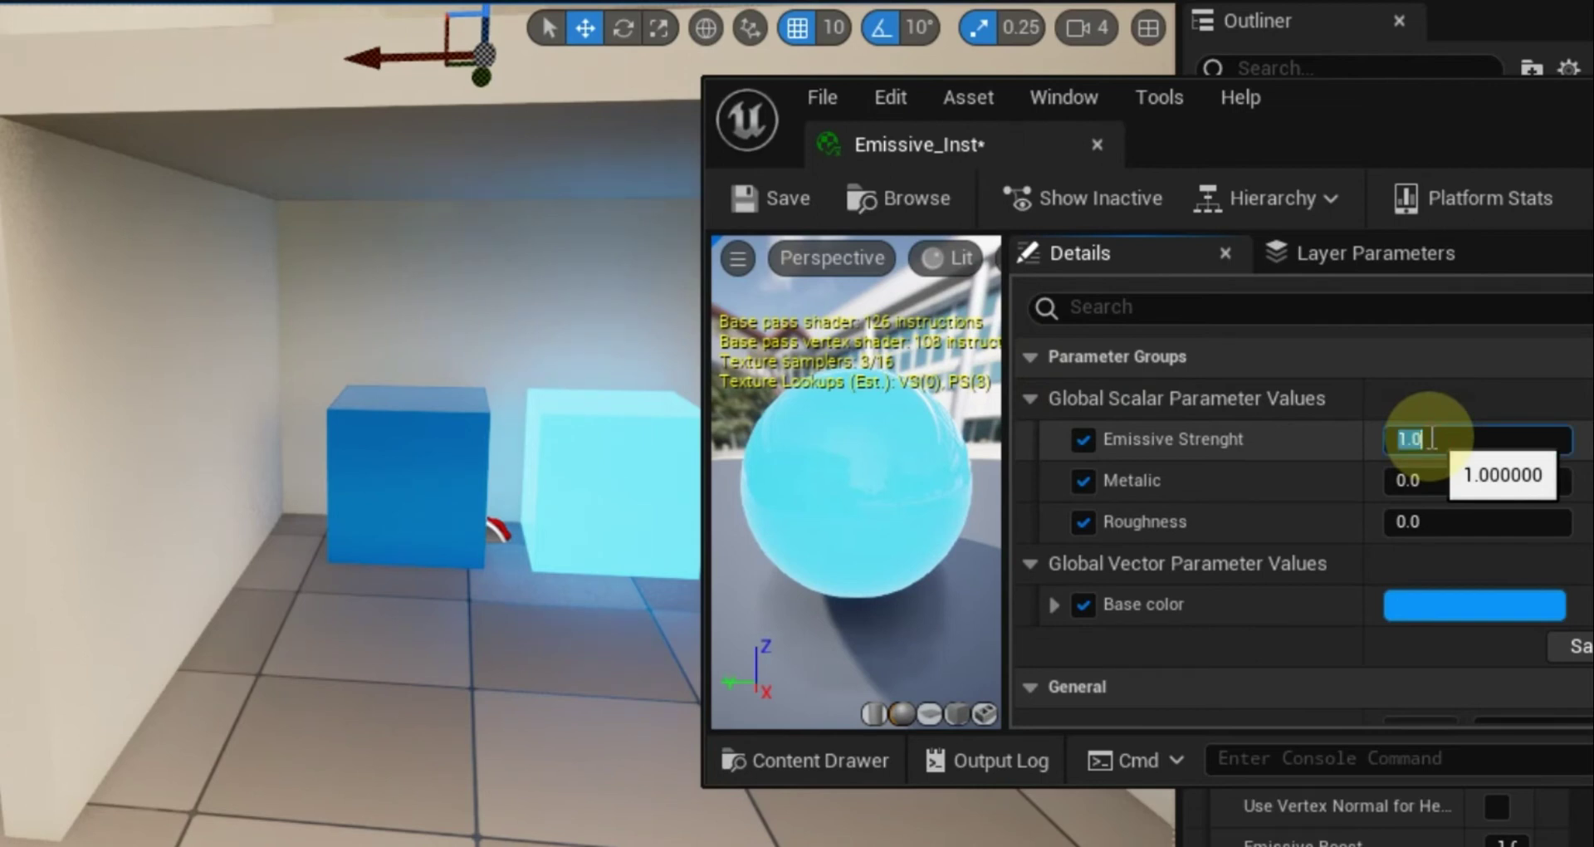
{"action": "type", "text": "25"}
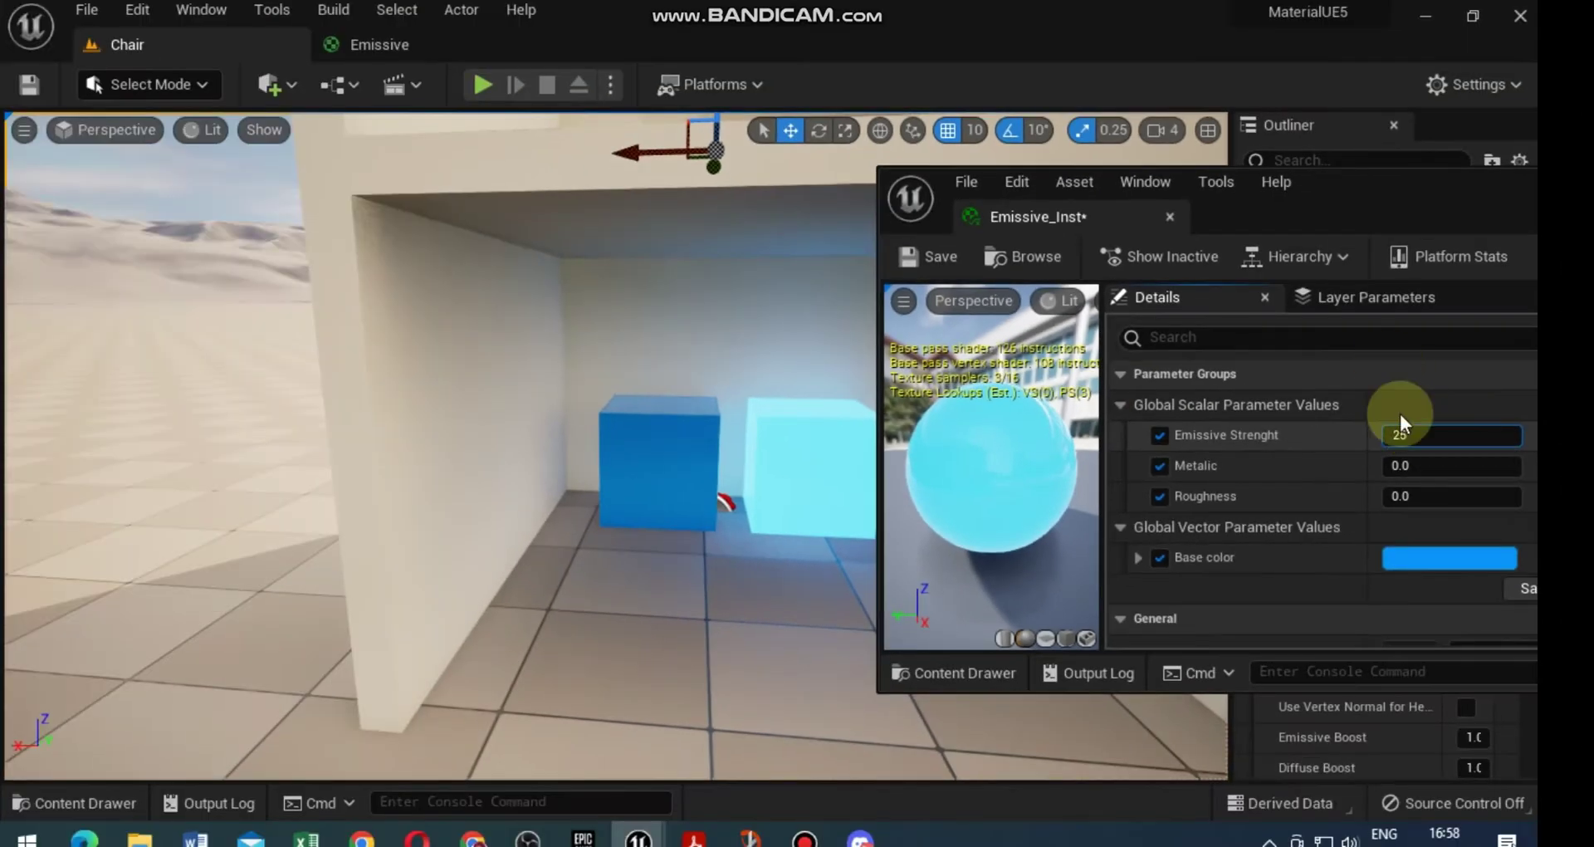
{"action": "key", "text": "Return"}
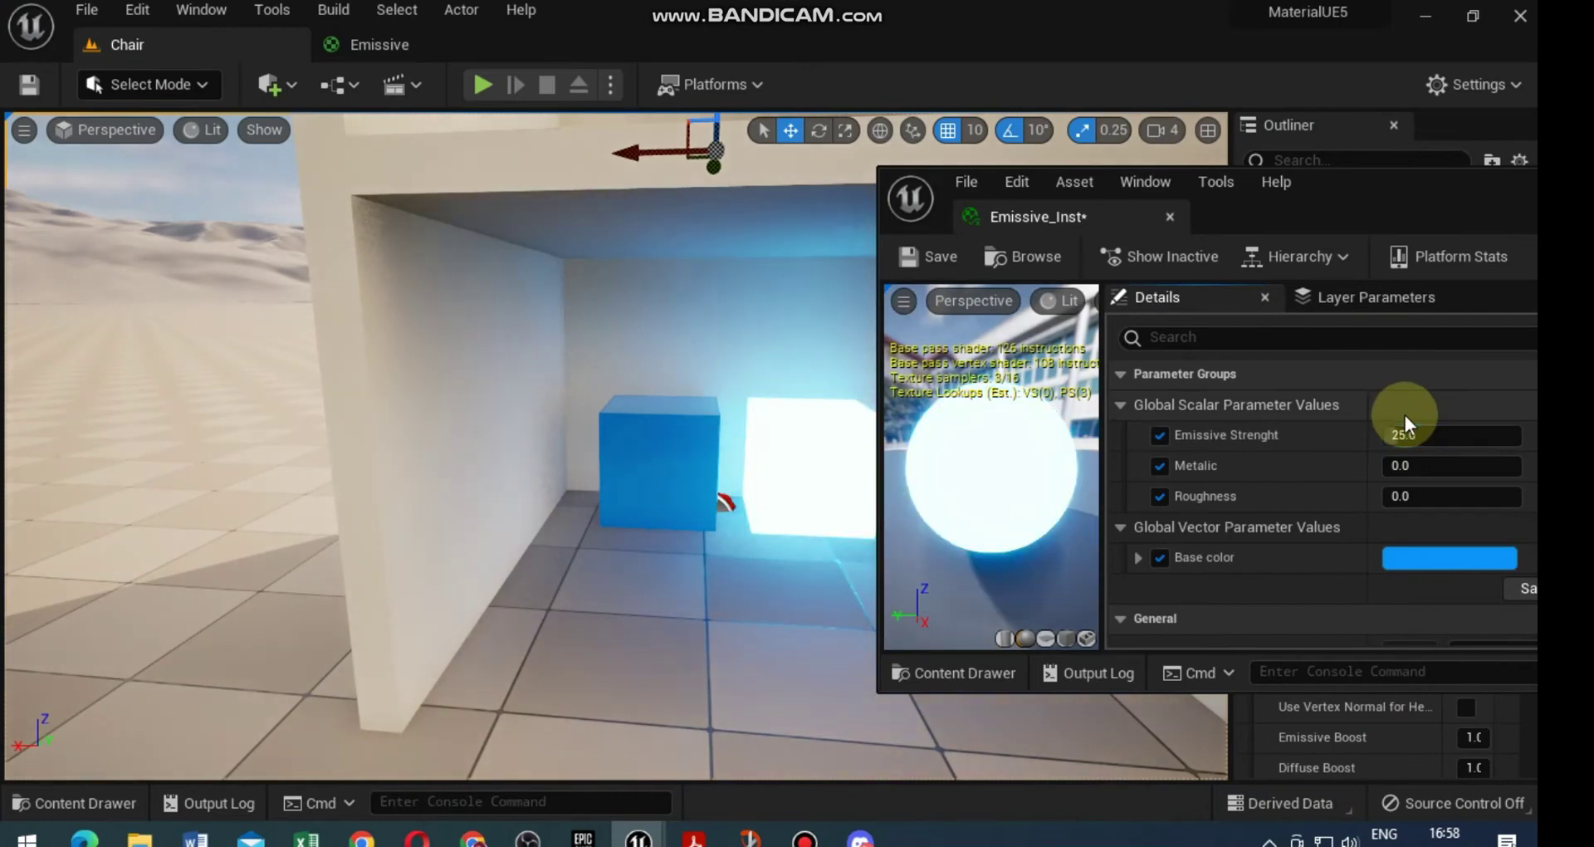
{"action": "left_click", "coordinate": [1405, 418]}
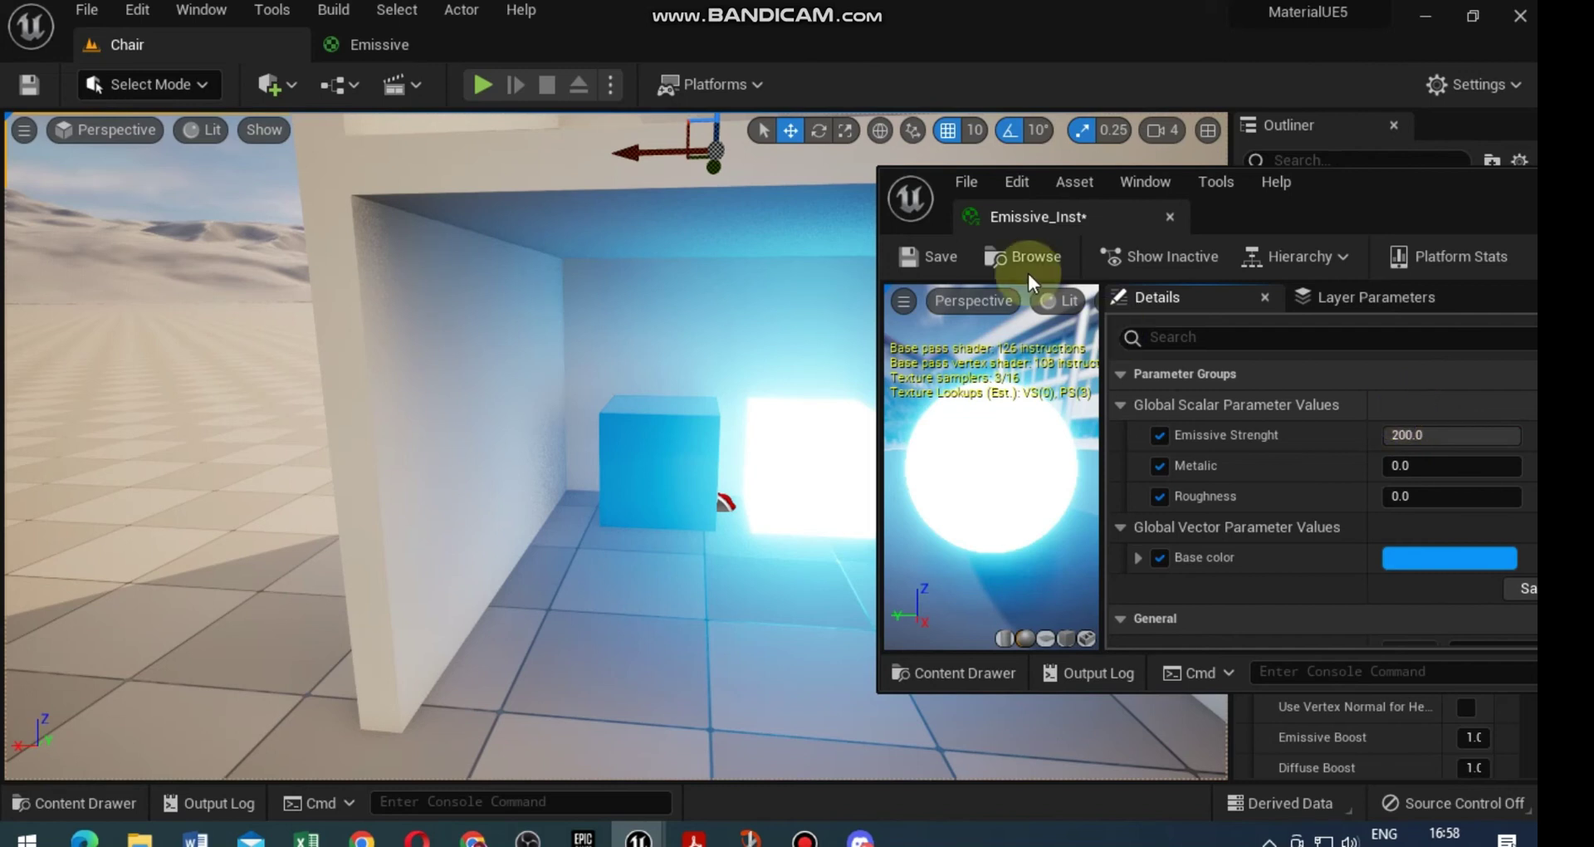
Dock Emissive_Inst as a tab beside Emissive and rearrange the strength and Multiply nodes.
{"action": "left_click", "coordinate": [371, 41]}
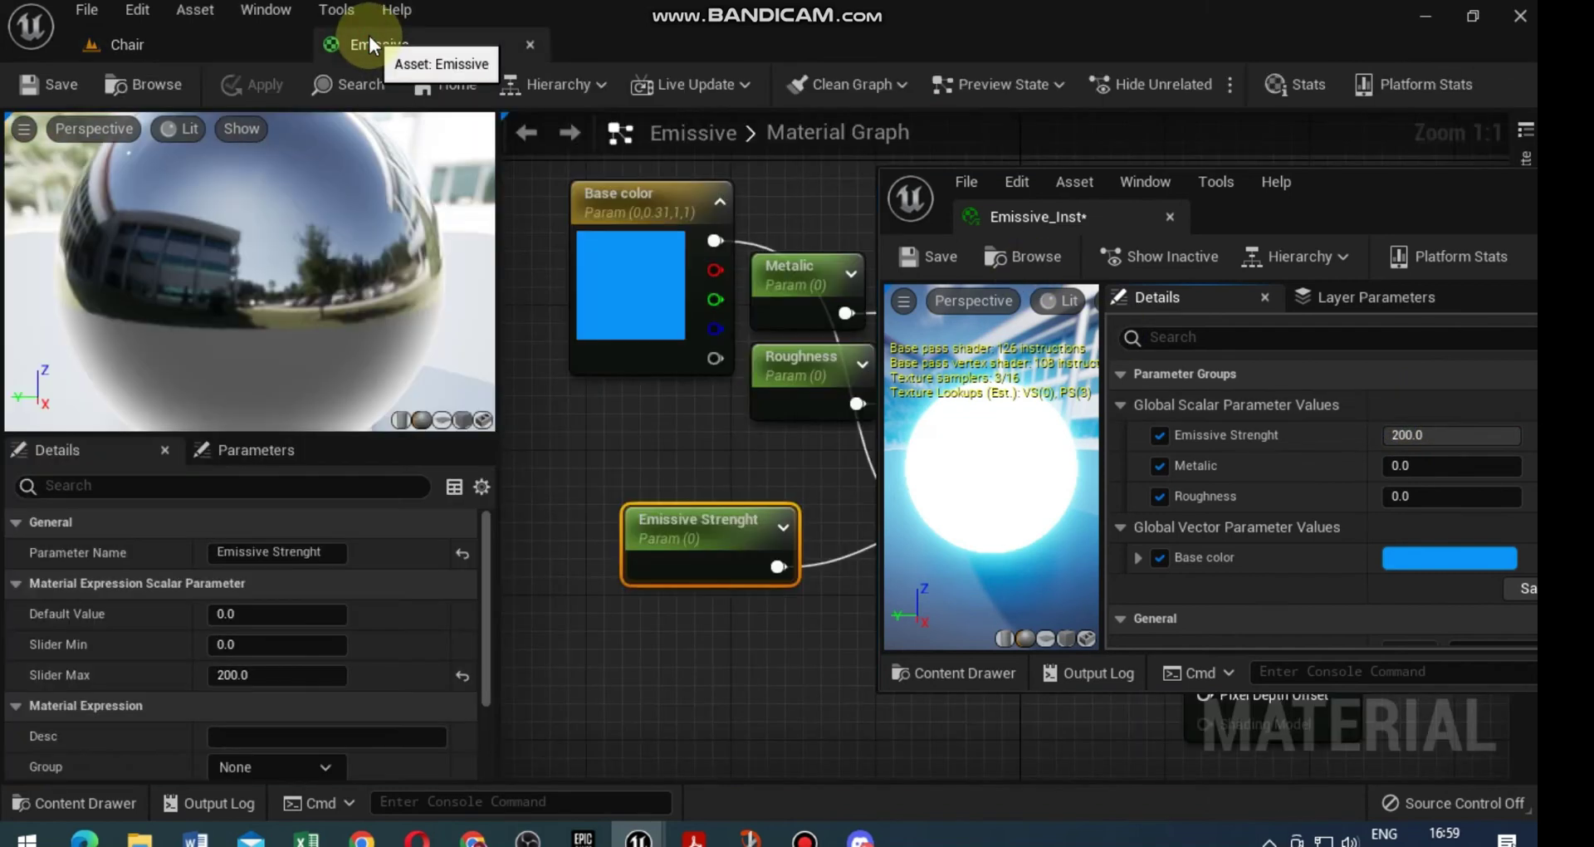
{"action": "left_click_drag", "start_coordinate": [1087, 216], "coordinate": [639, 48]}
{"action": "left_click", "coordinate": [415, 40]}
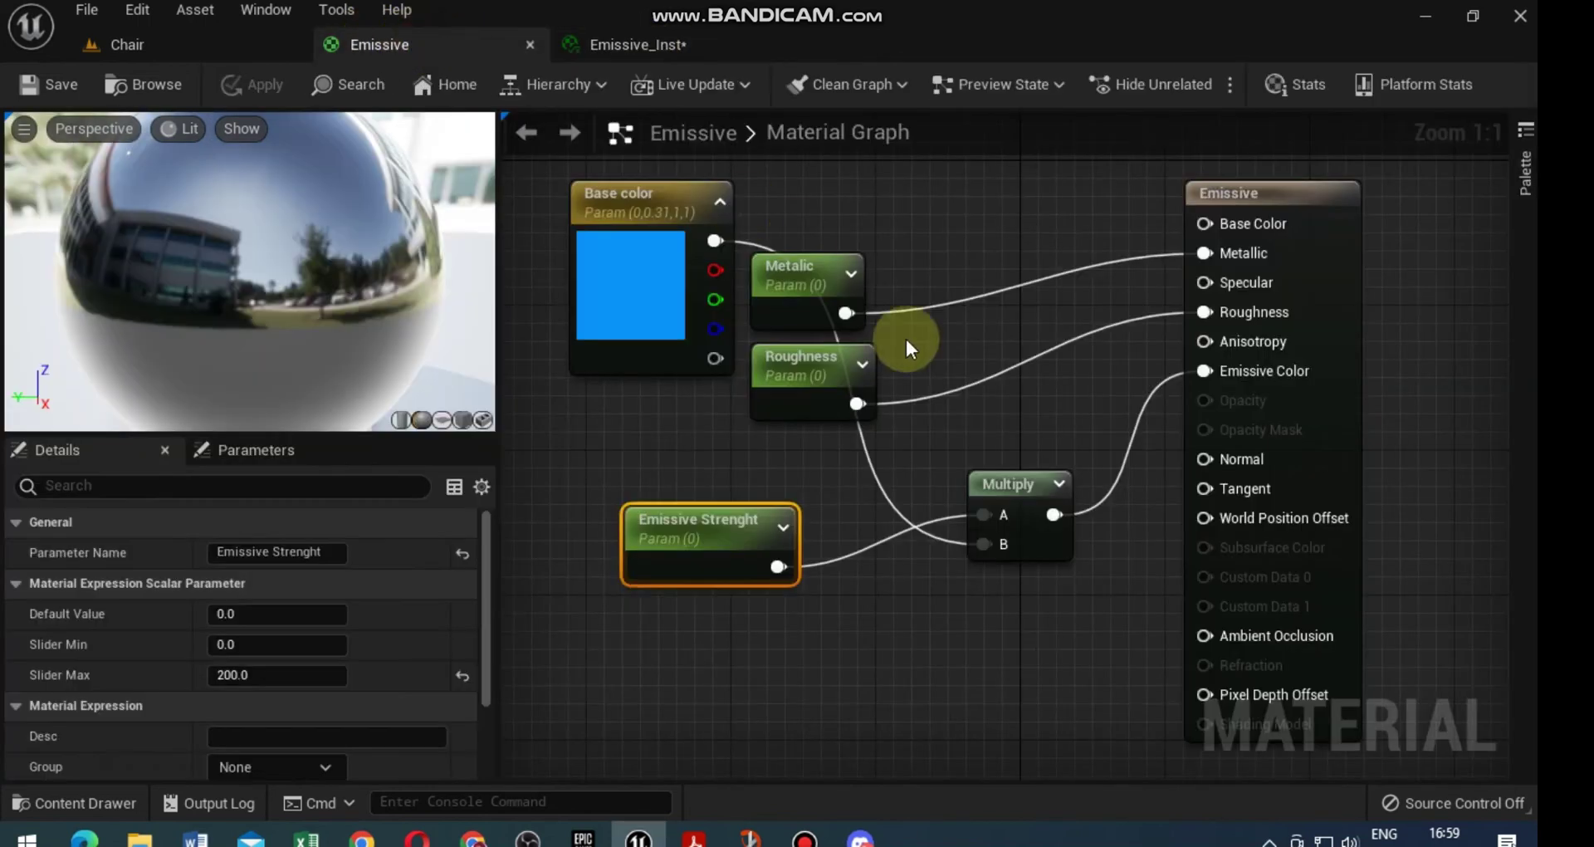
{"action": "left_click_drag", "start_coordinate": [685, 539], "coordinate": [651, 455]}
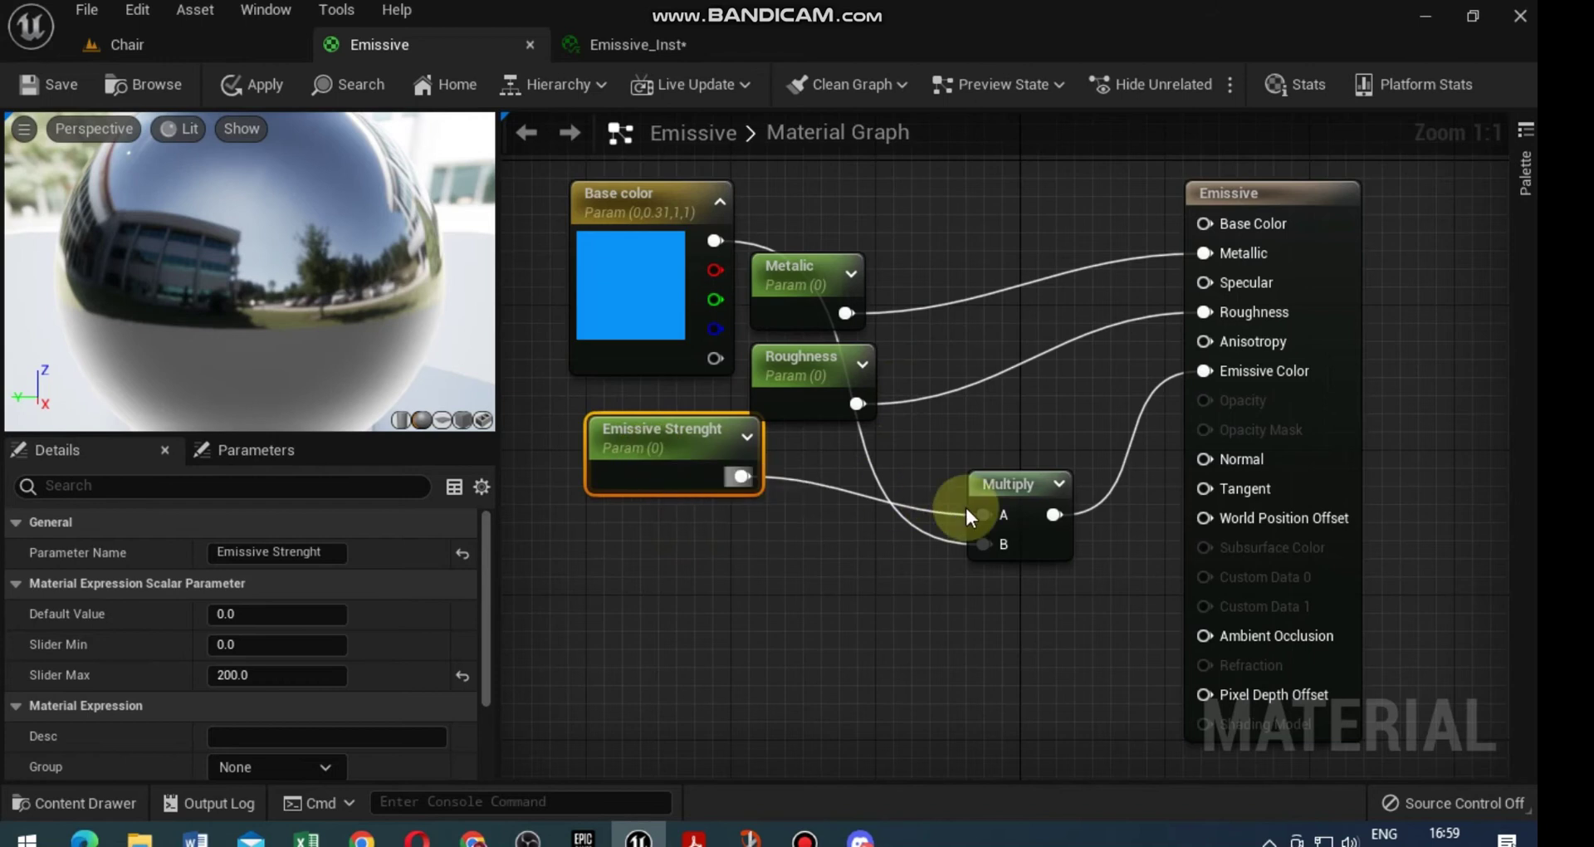
{"action": "left_click_drag", "start_coordinate": [1021, 486], "coordinate": [1003, 413]}
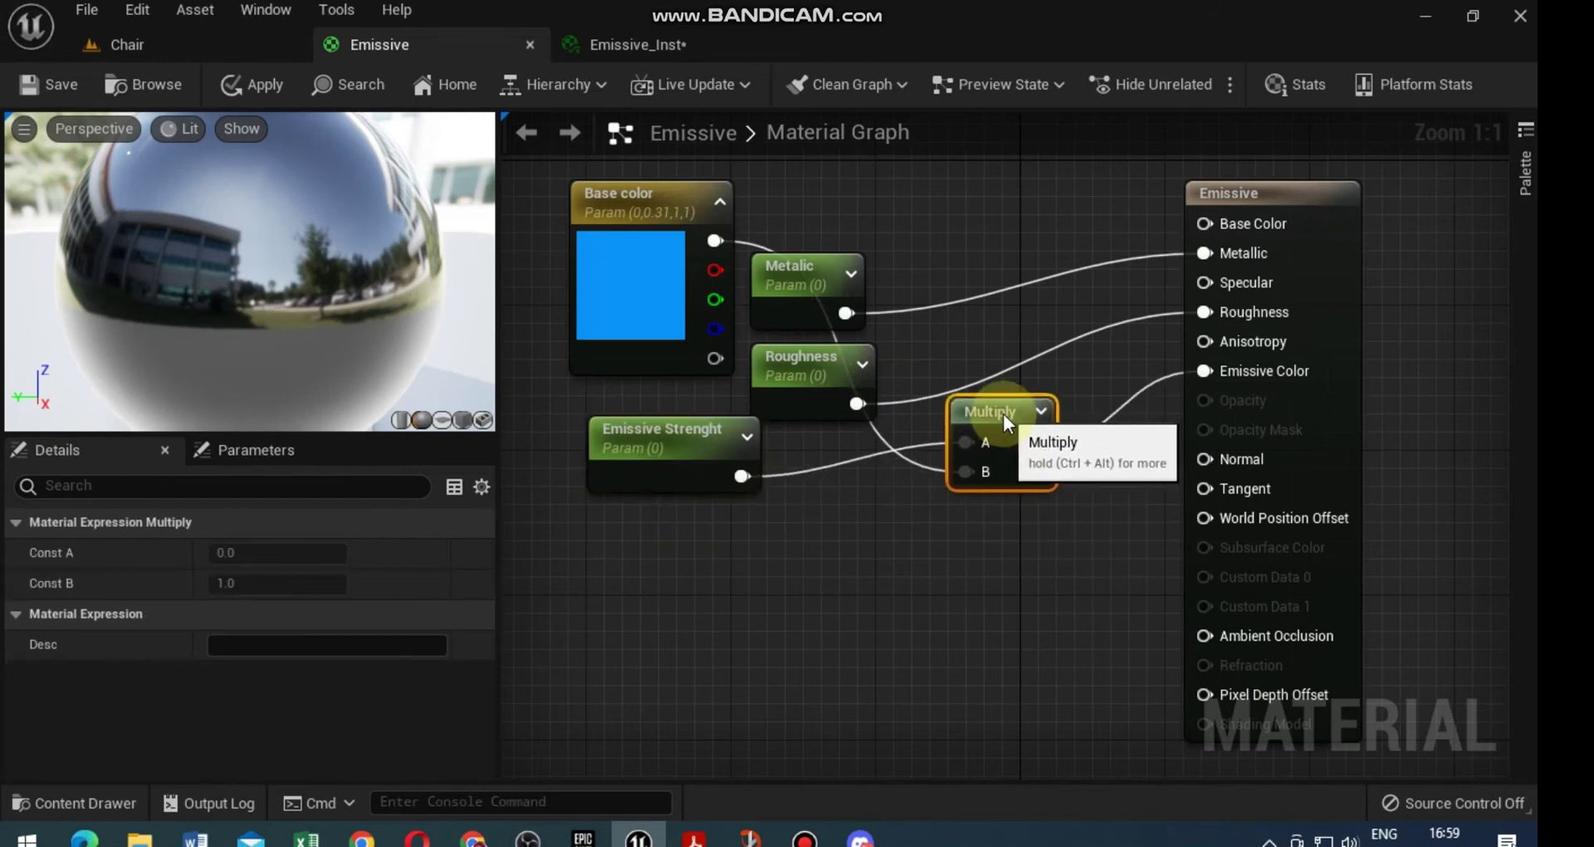
{"action": "mouse_move", "coordinate": [1008, 485]}
{"action": "left_click_drag", "start_coordinate": [666, 452], "coordinate": [667, 669]}
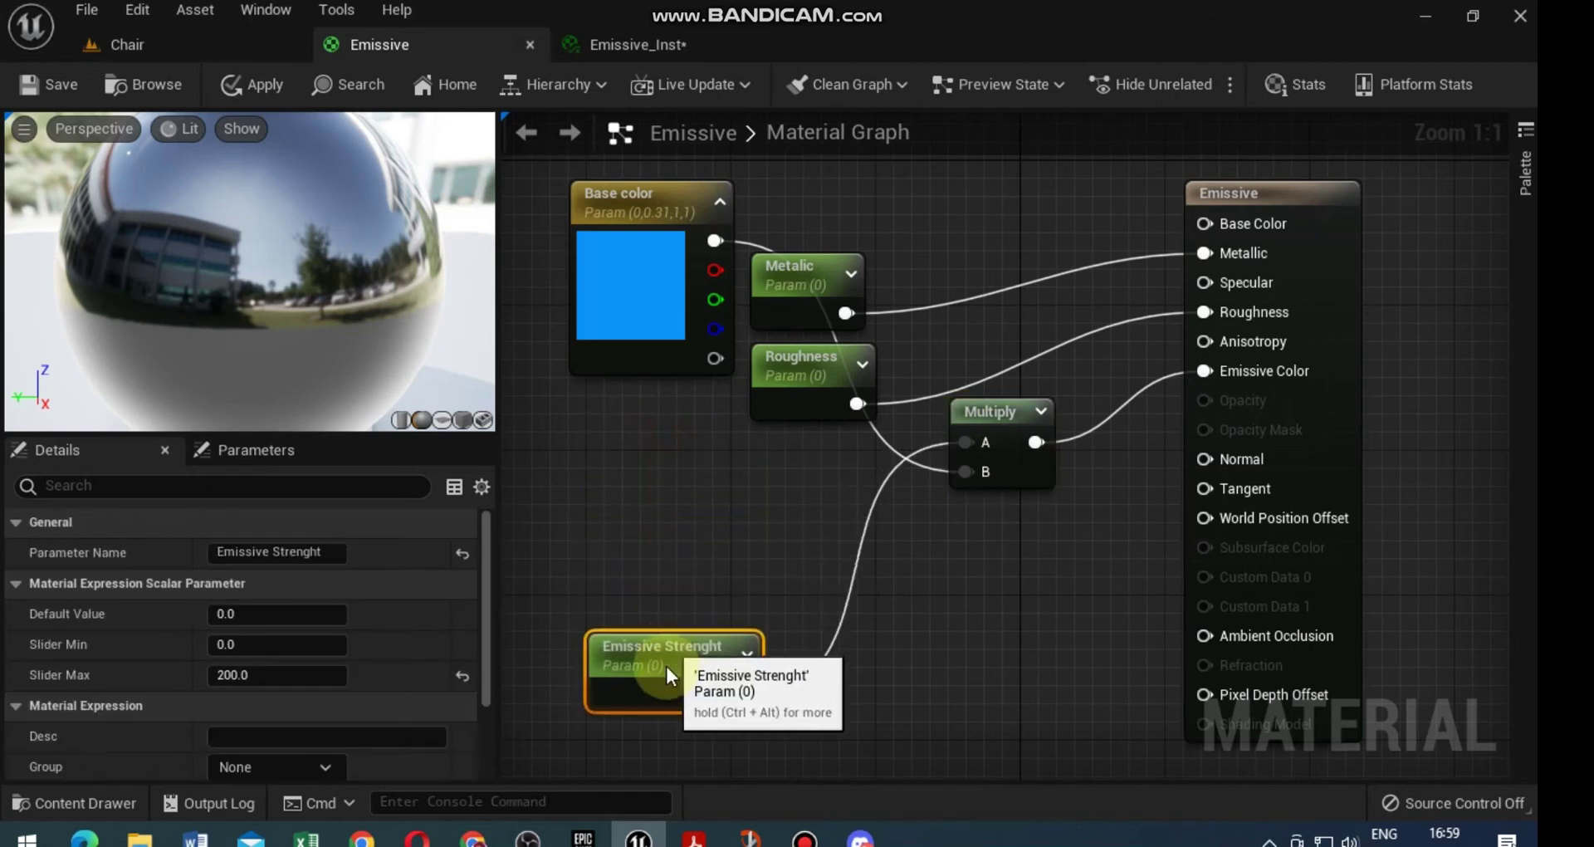
Add a Texture Sample node using the AIP_BG_2 texture.
{"action": "left_click", "coordinate": [628, 429]}
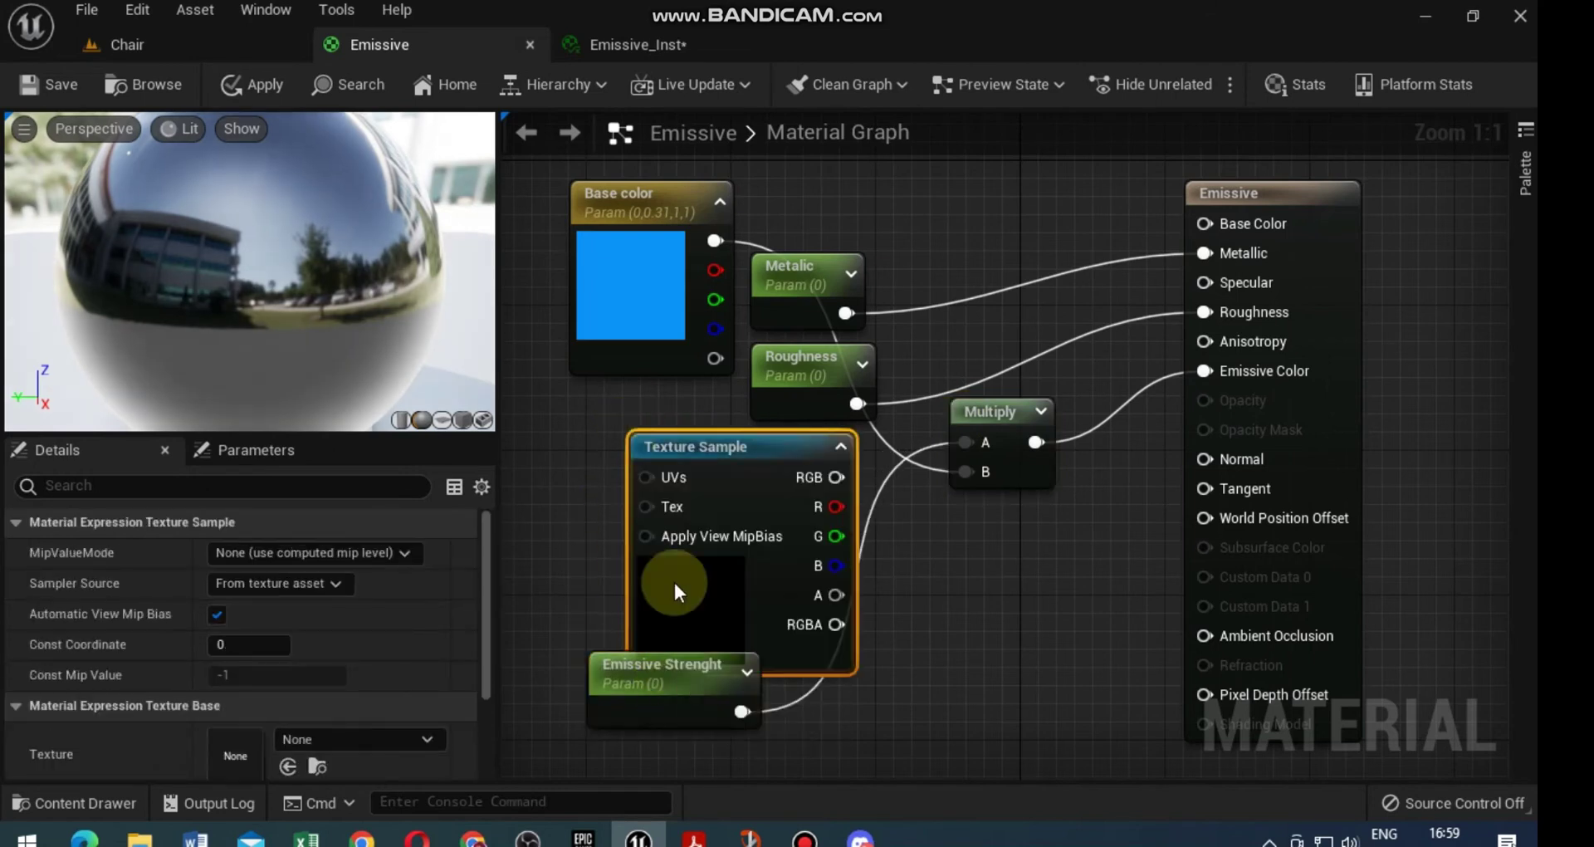
{"action": "left_click", "coordinate": [382, 741]}
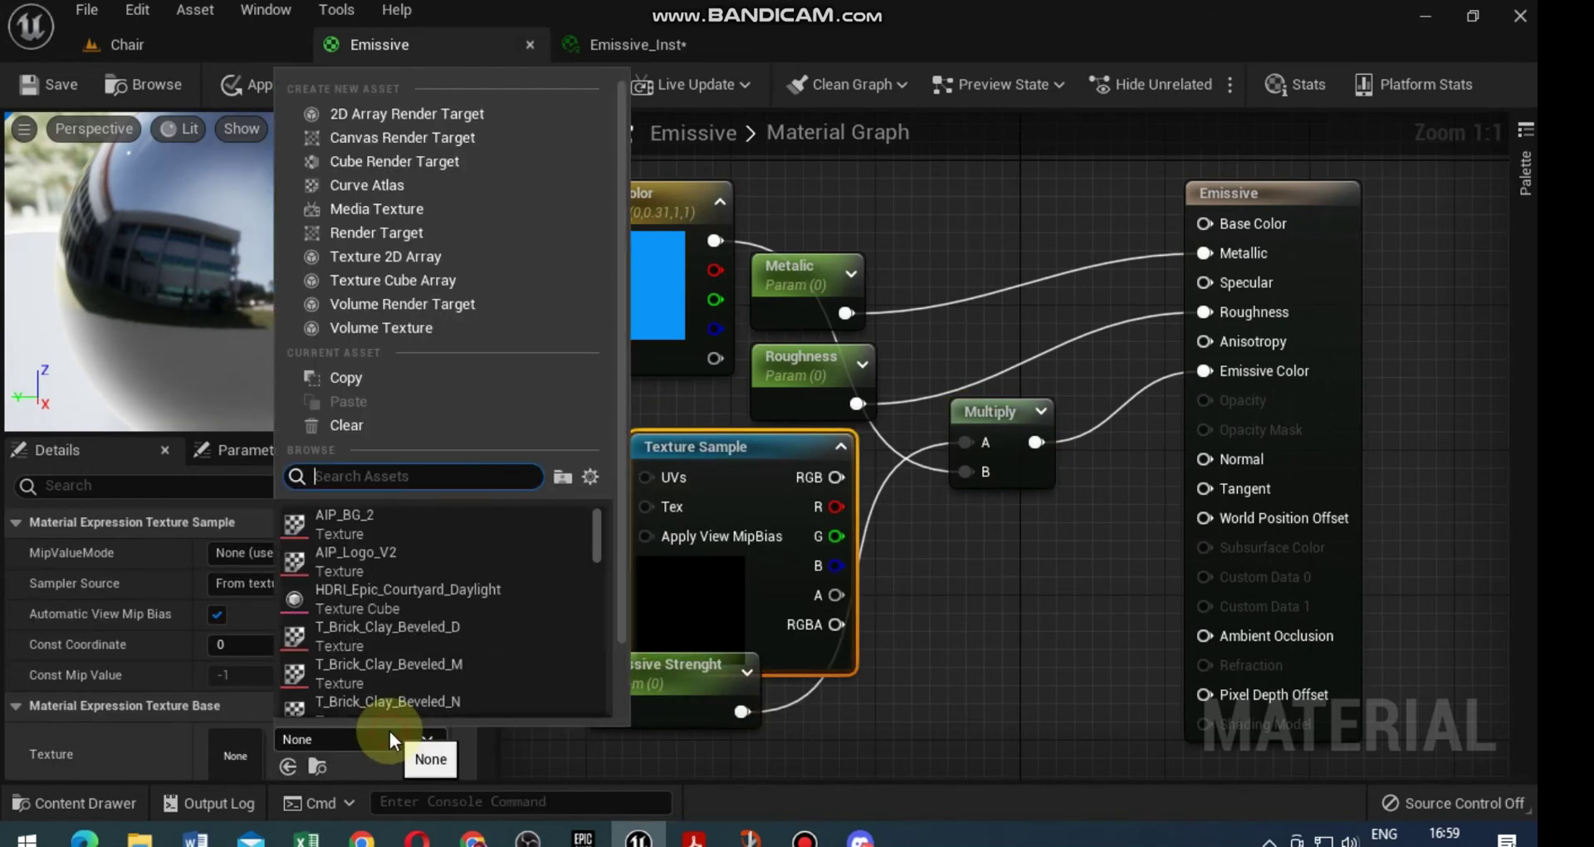
{"action": "left_click", "coordinate": [459, 536]}
{"action": "left_click_drag", "start_coordinate": [704, 446], "coordinate": [645, 428]}
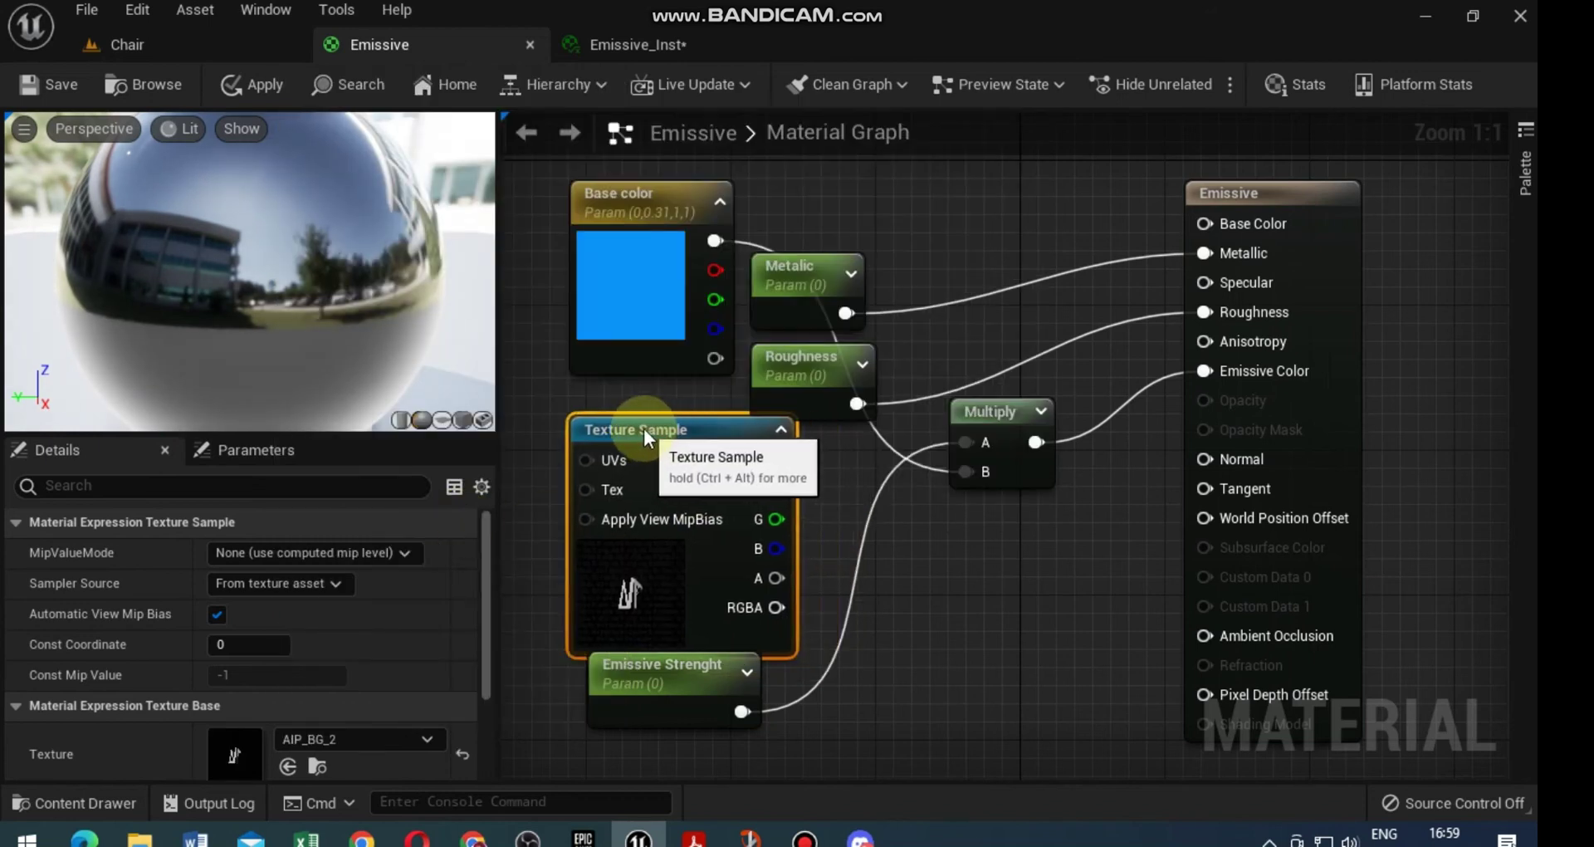
{"action": "left_click_drag", "start_coordinate": [1010, 422], "coordinate": [1011, 440]}
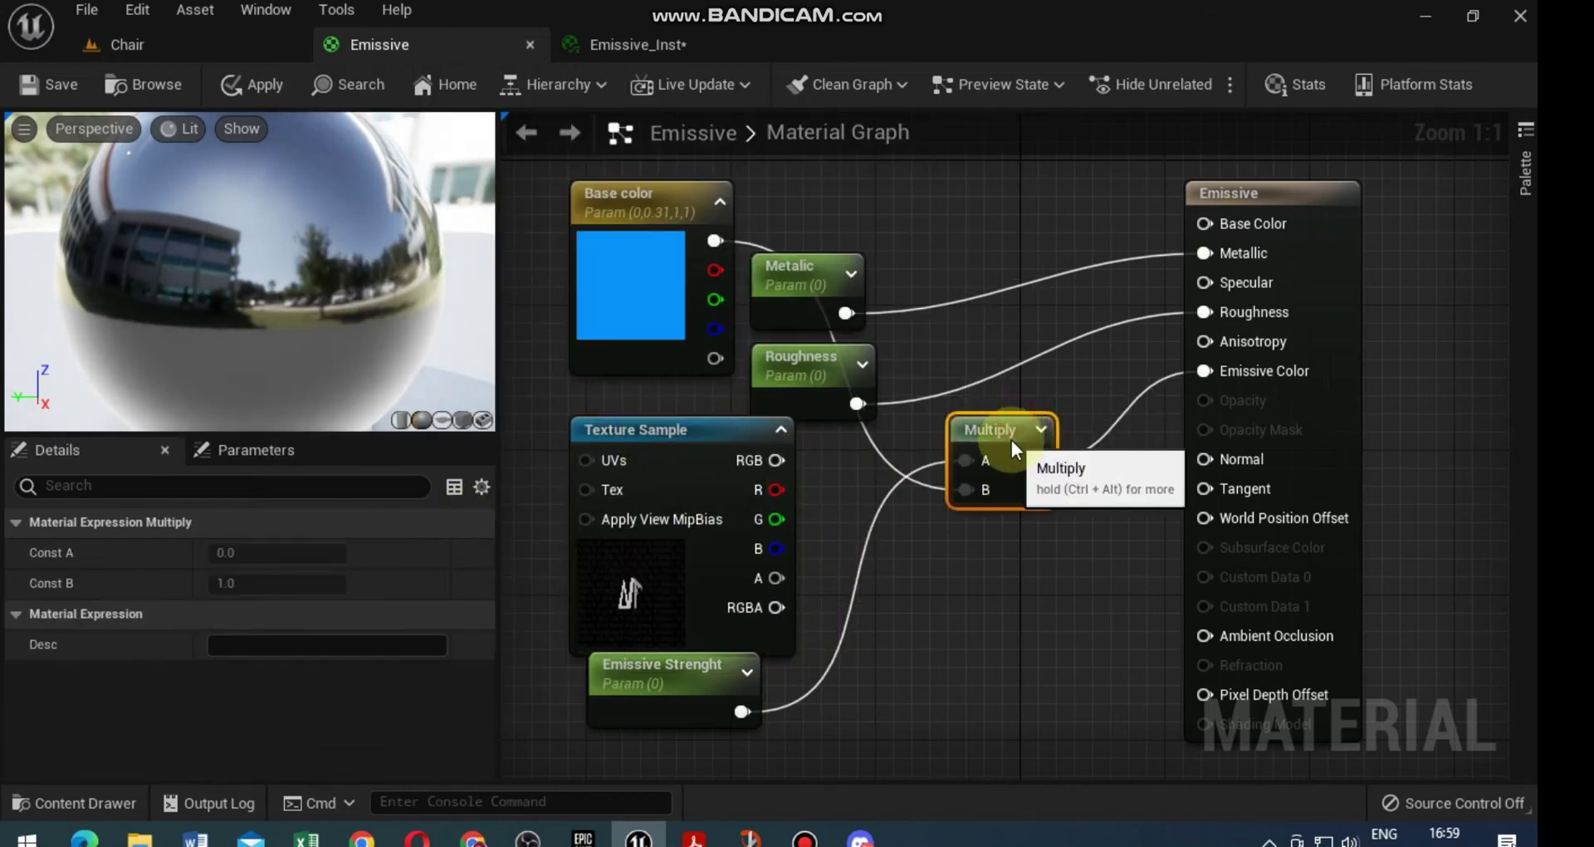
Add the texture's RGB to Base color with an Add node.
{"action": "left_click_drag", "start_coordinate": [774, 459], "coordinate": [968, 523]}
{"action": "type", "text": "aff"}
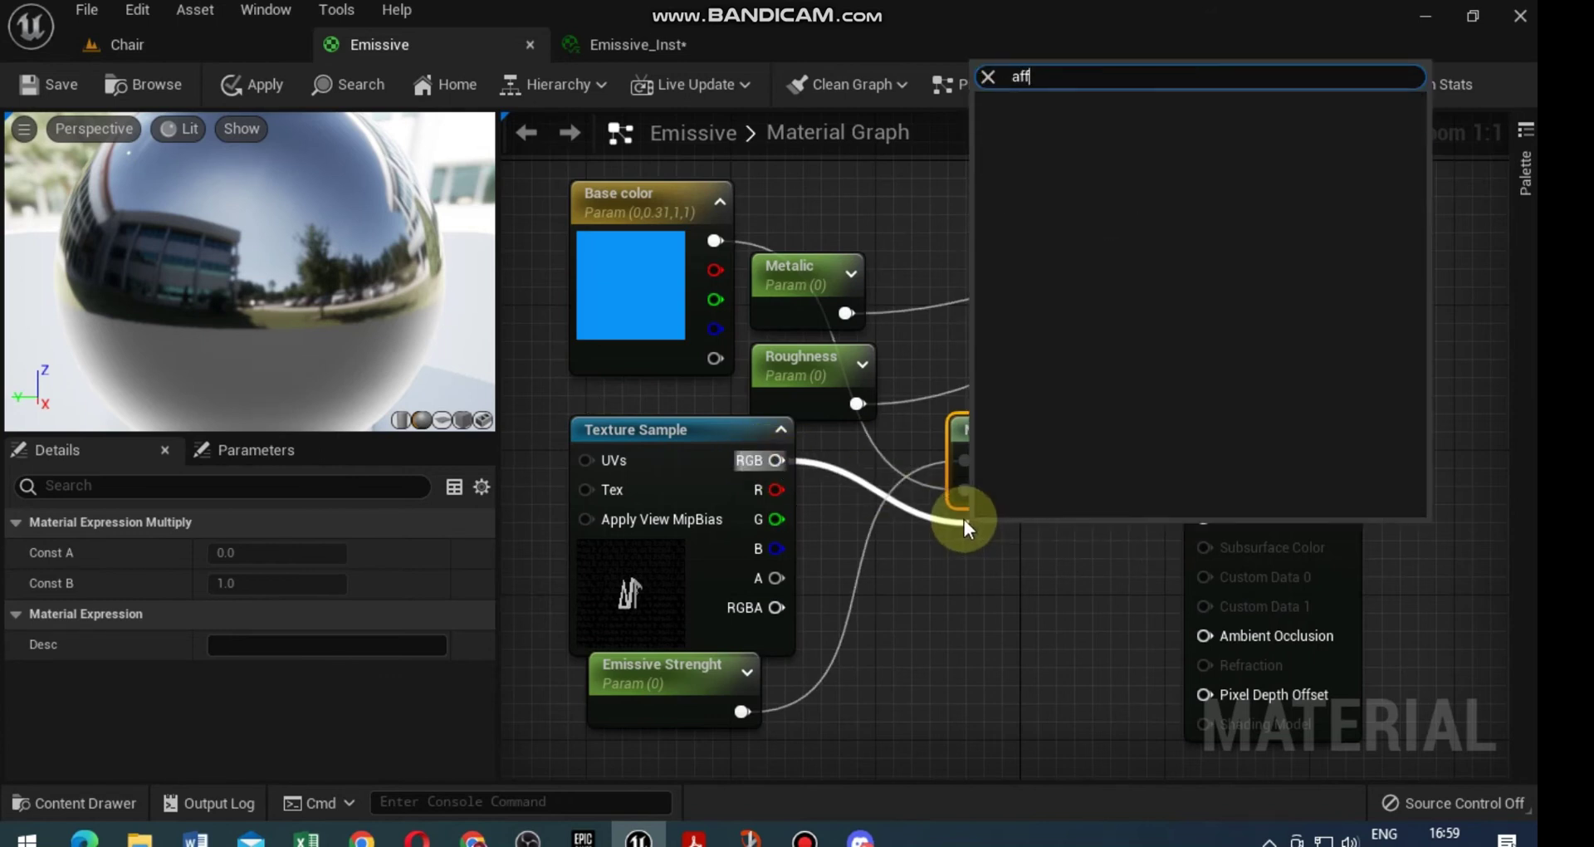
{"action": "key", "text": "BackSpace"}
{"action": "key", "text": "BackSpace"}
{"action": "type", "text": "dd"}
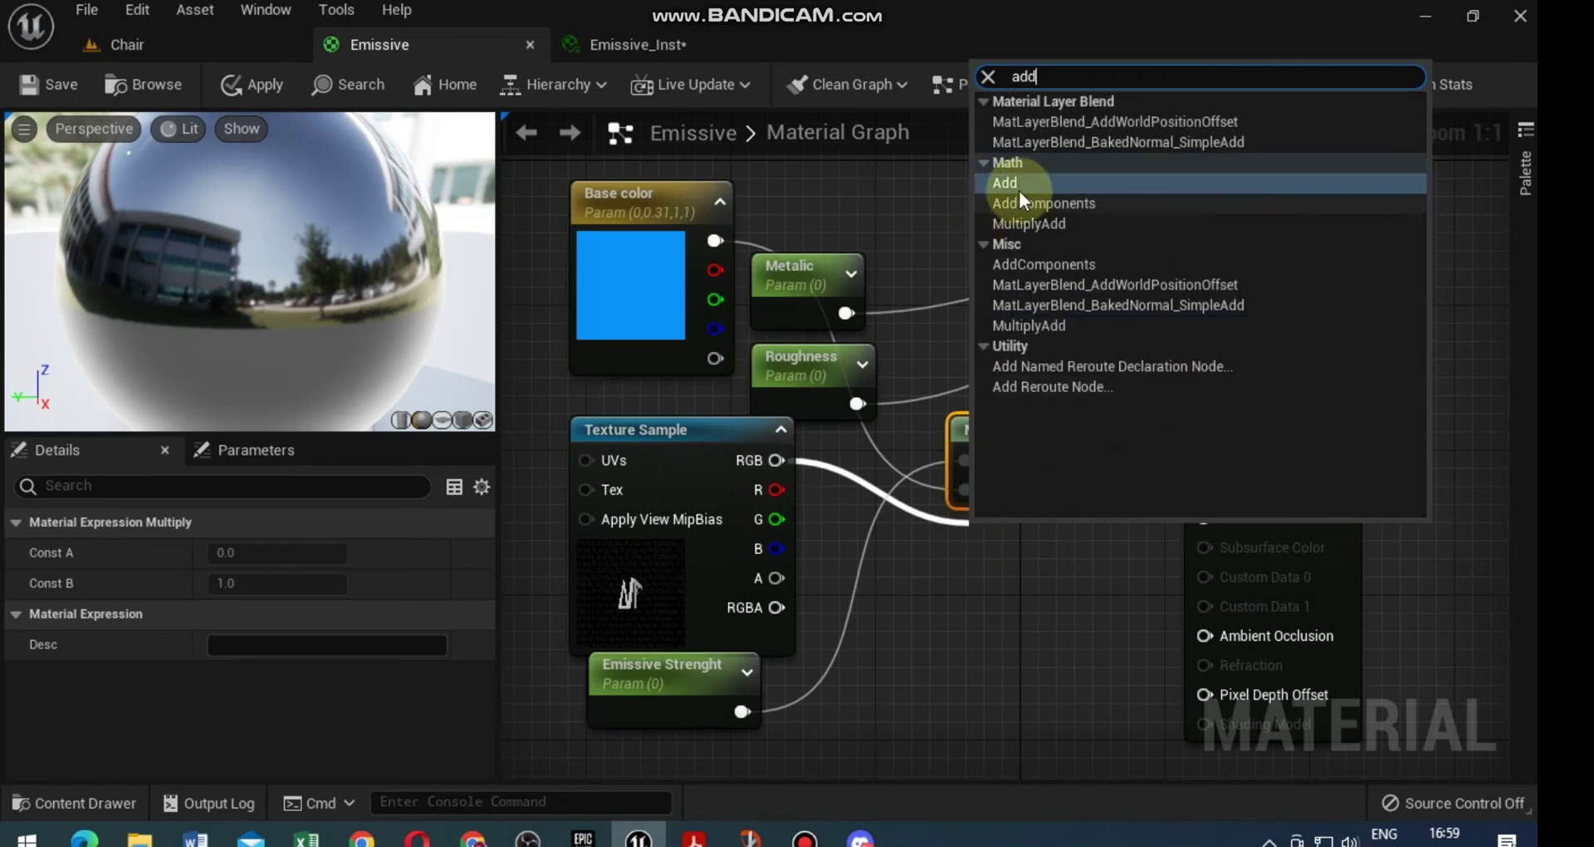
{"action": "left_click", "coordinate": [1005, 182]}
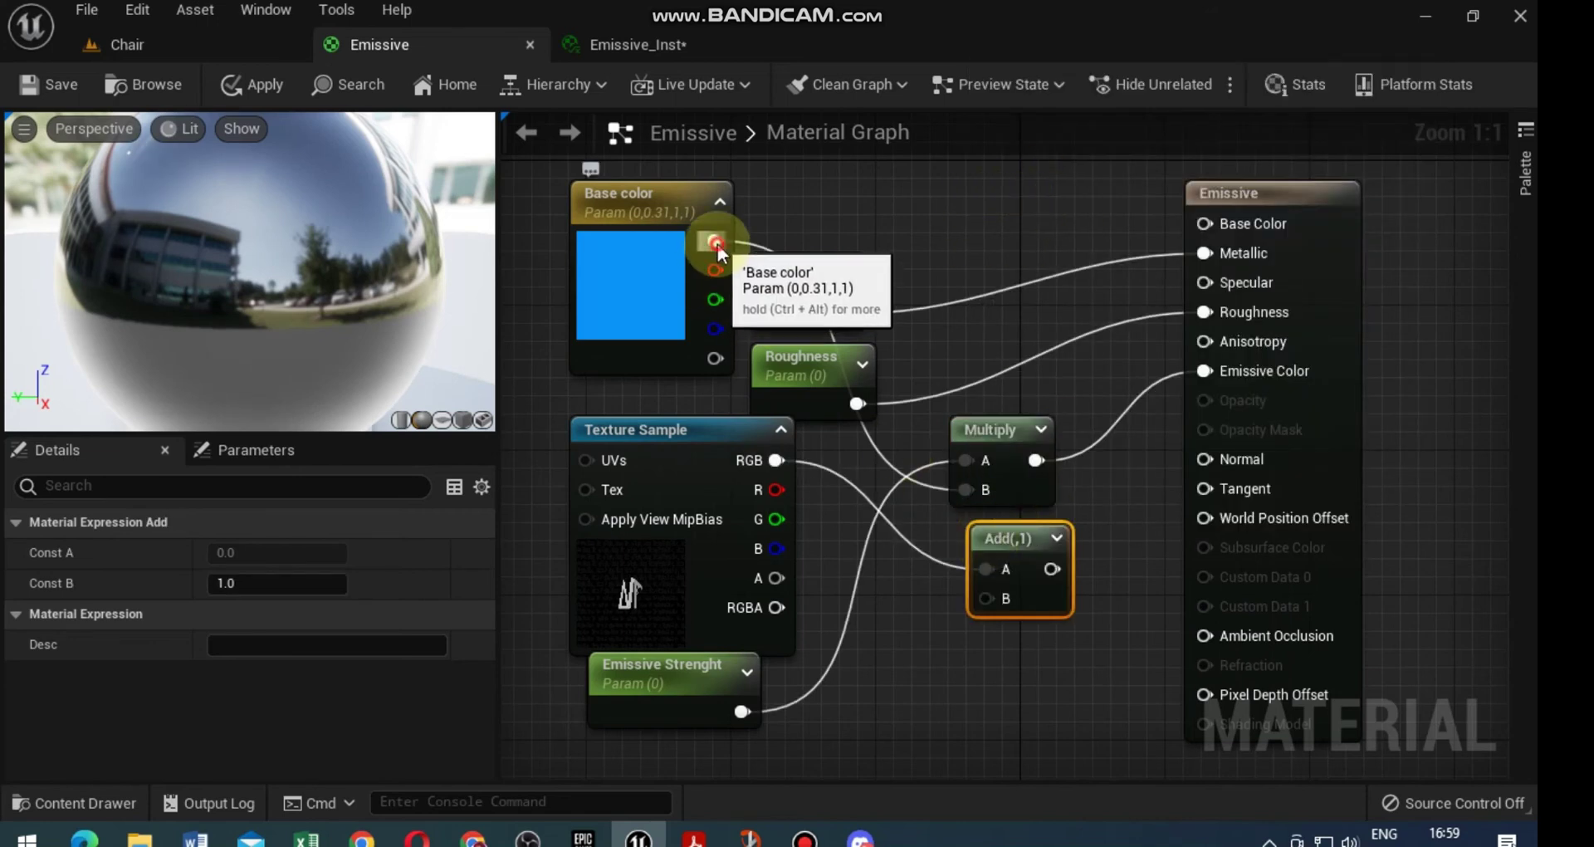
{"action": "mouse_move", "coordinate": [715, 241]}
{"action": "left_mouse_down"}
{"action": "mouse_move", "coordinate": [985, 598]}
{"action": "mouse_move", "coordinate": [930, 506]}
{"action": "mouse_move", "coordinate": [970, 490]}
{"action": "left_mouse_up"}
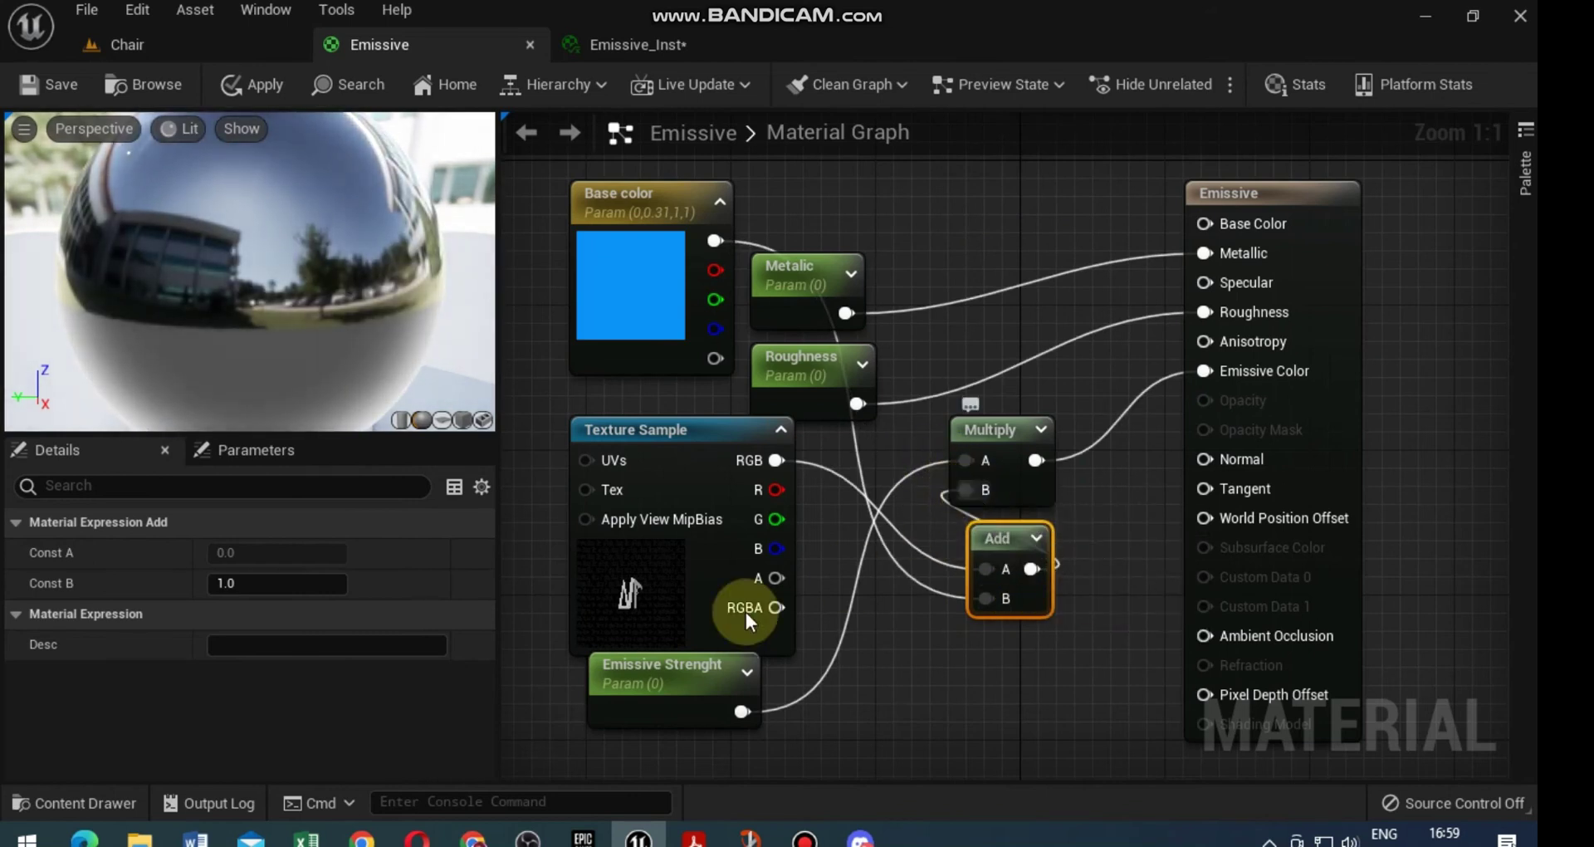
Set the Emissive Strenght default value to 10.
{"action": "left_click_drag", "start_coordinate": [676, 676], "coordinate": [676, 694]}
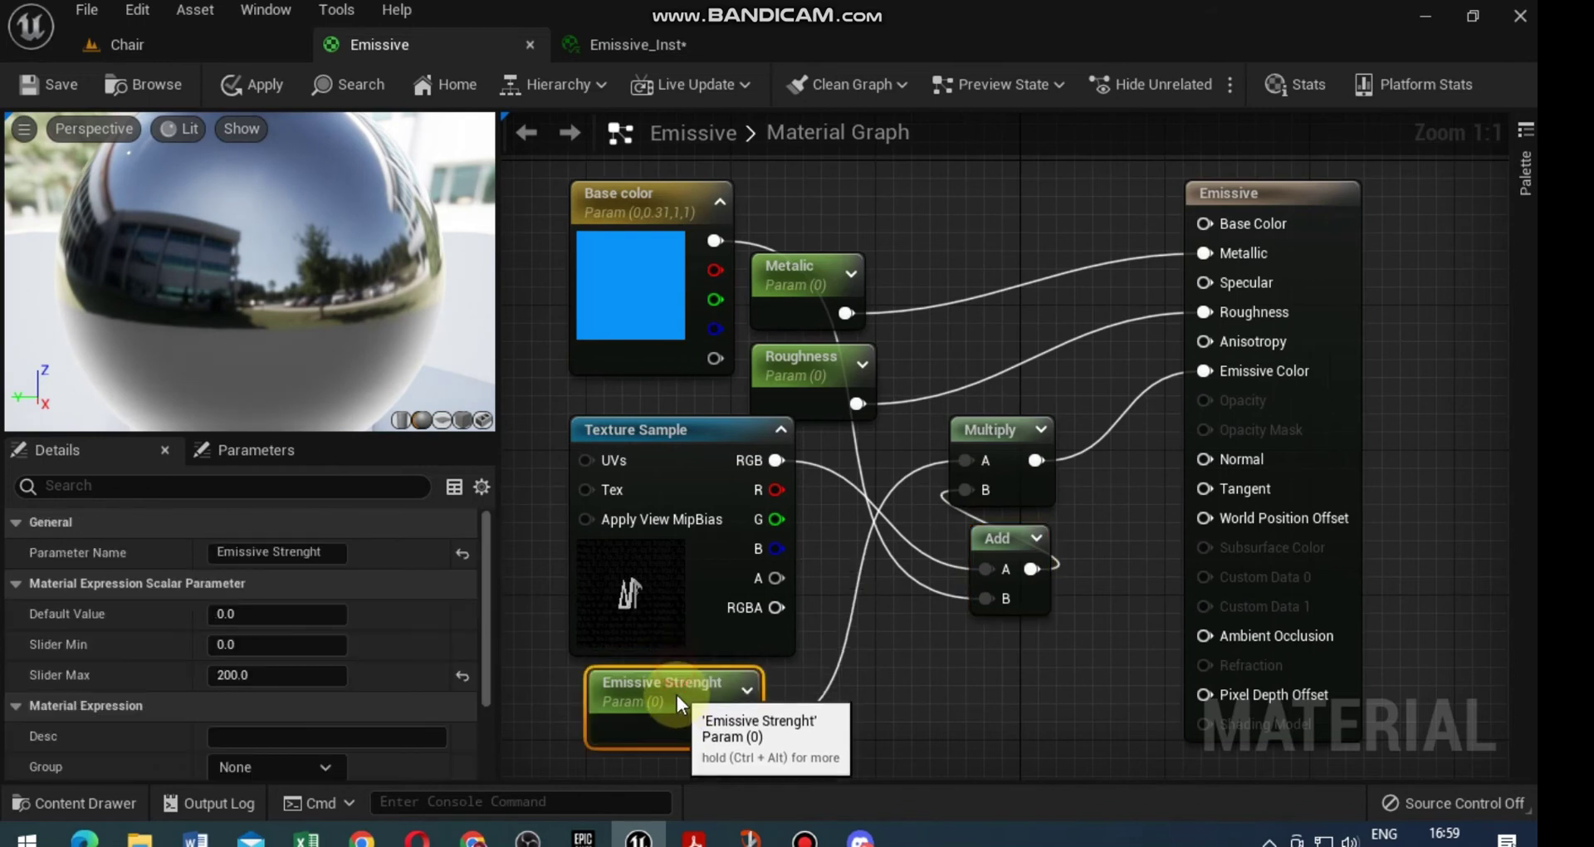
{"action": "left_click", "coordinate": [246, 614]}
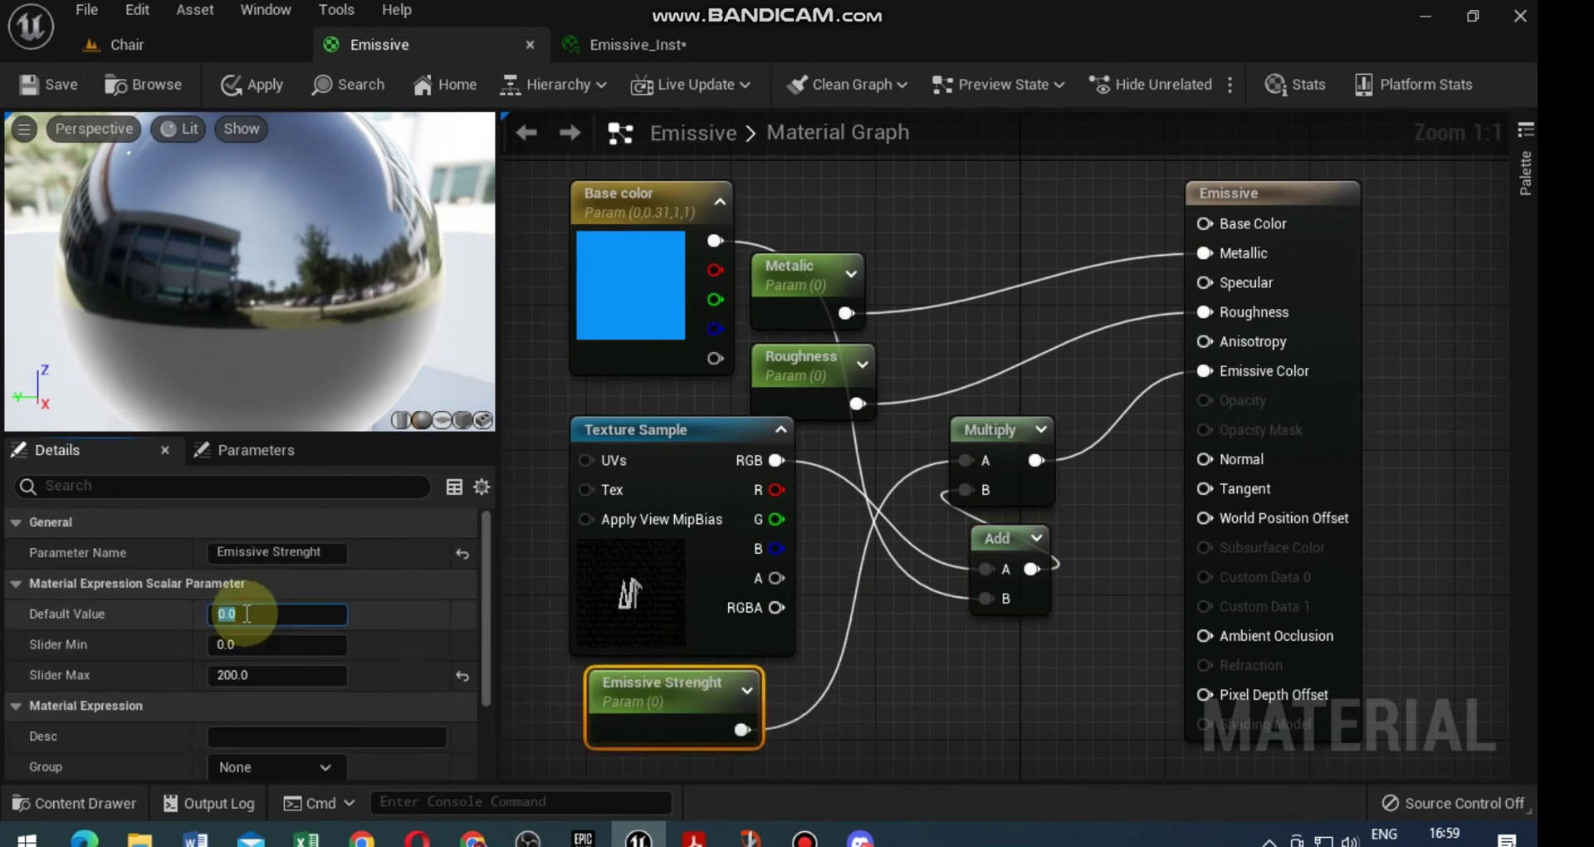
{"action": "type", "text": "10"}
{"action": "key", "text": "Return"}
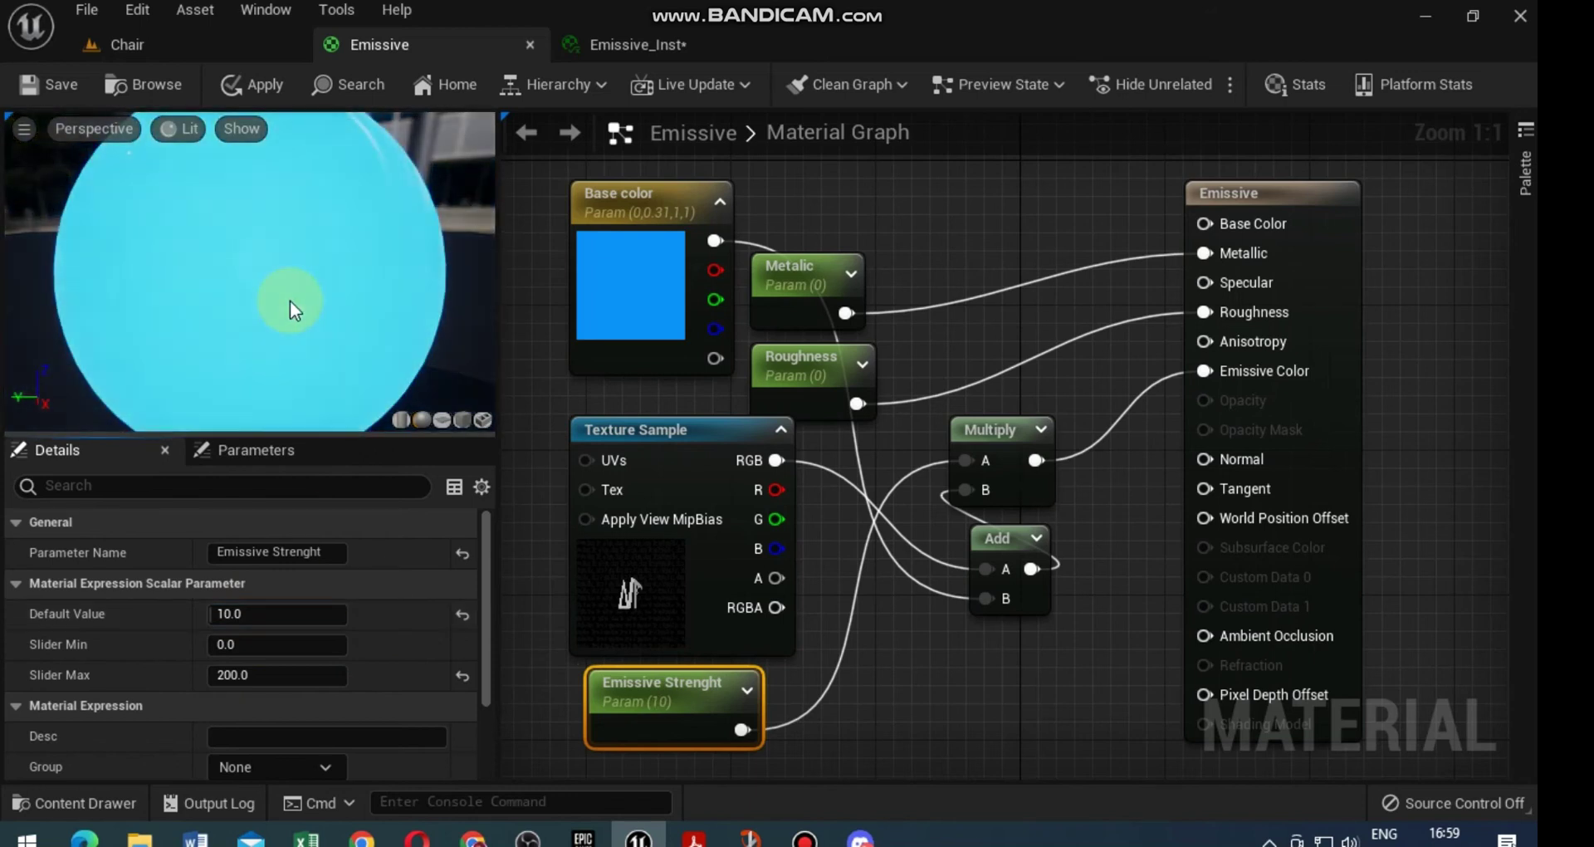
Return to the Emissive material graph and save the material.
{"action": "left_click", "coordinate": [161, 43]}
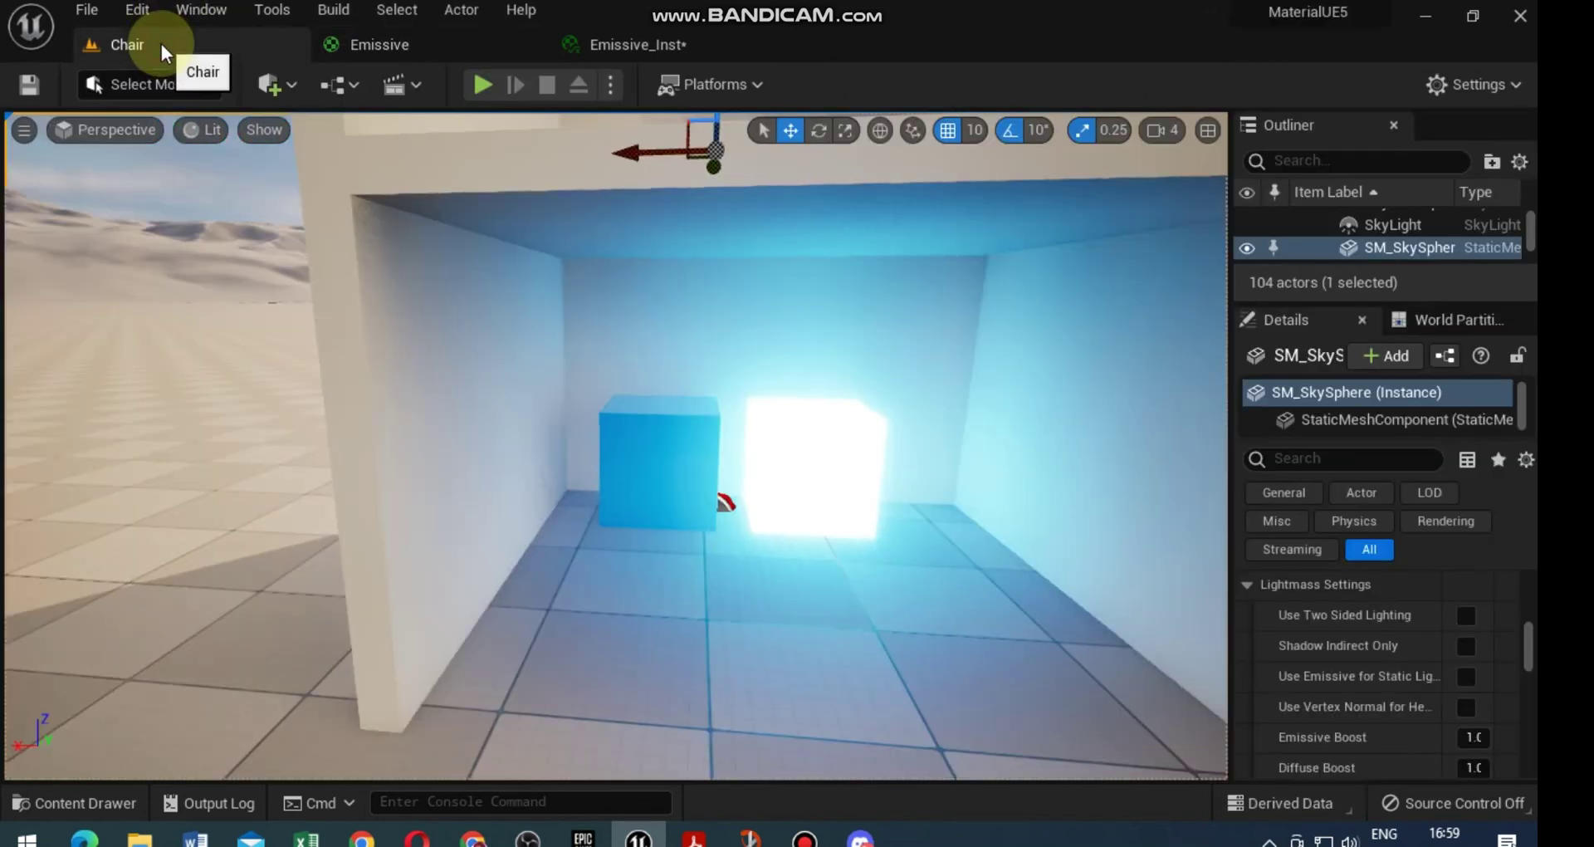
{"action": "left_click", "coordinate": [357, 47]}
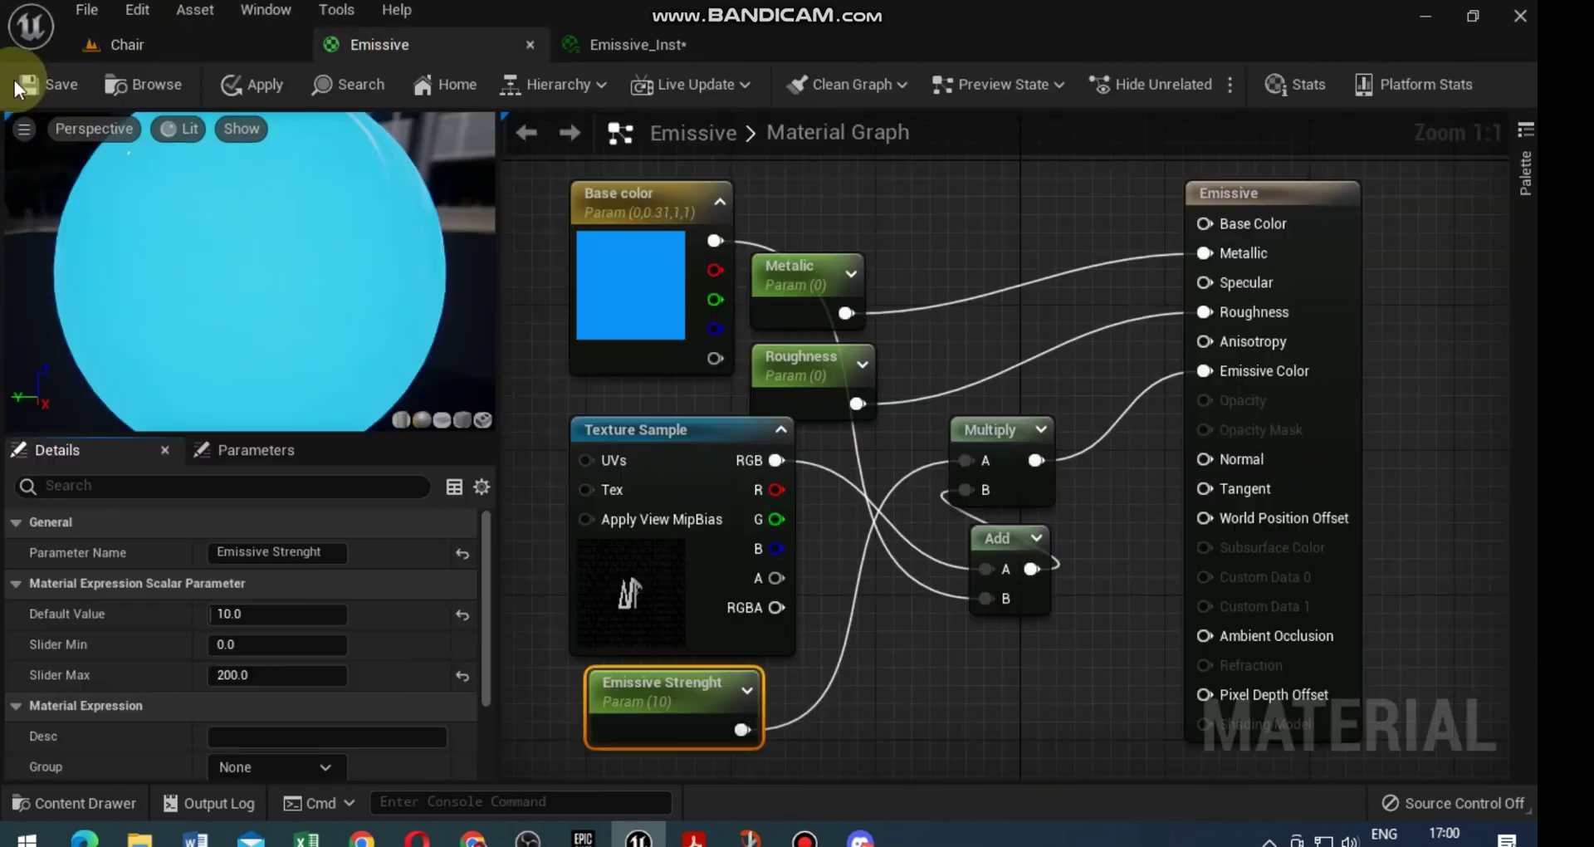
{"action": "left_click", "coordinate": [26, 87]}
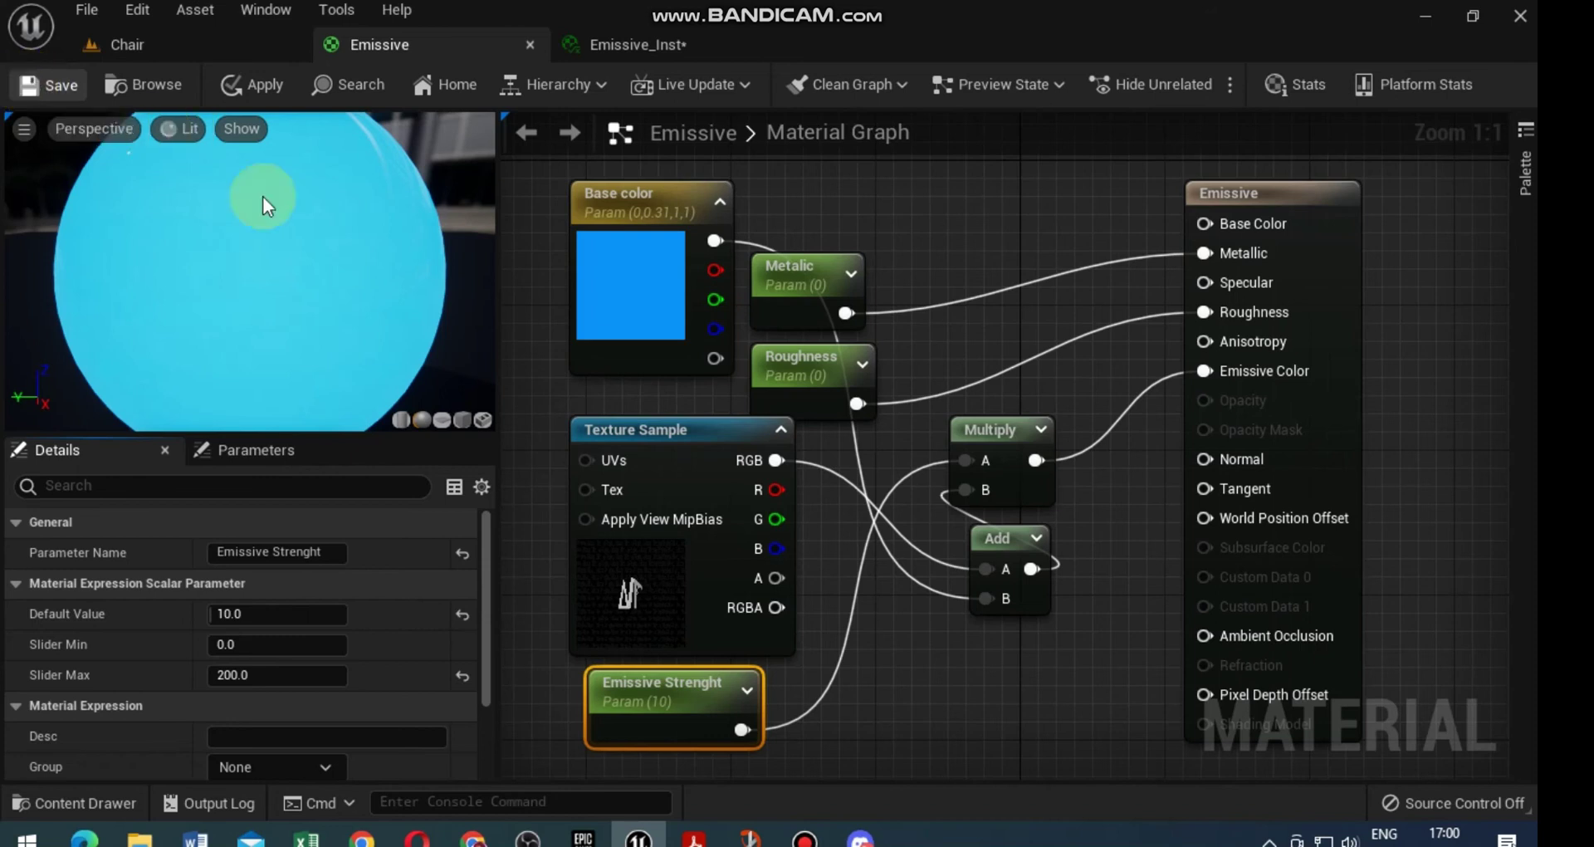
Reopen Emissive_Inst, check its glowing preview, and detach its editor into a floating window.
{"action": "left_click", "coordinate": [639, 44]}
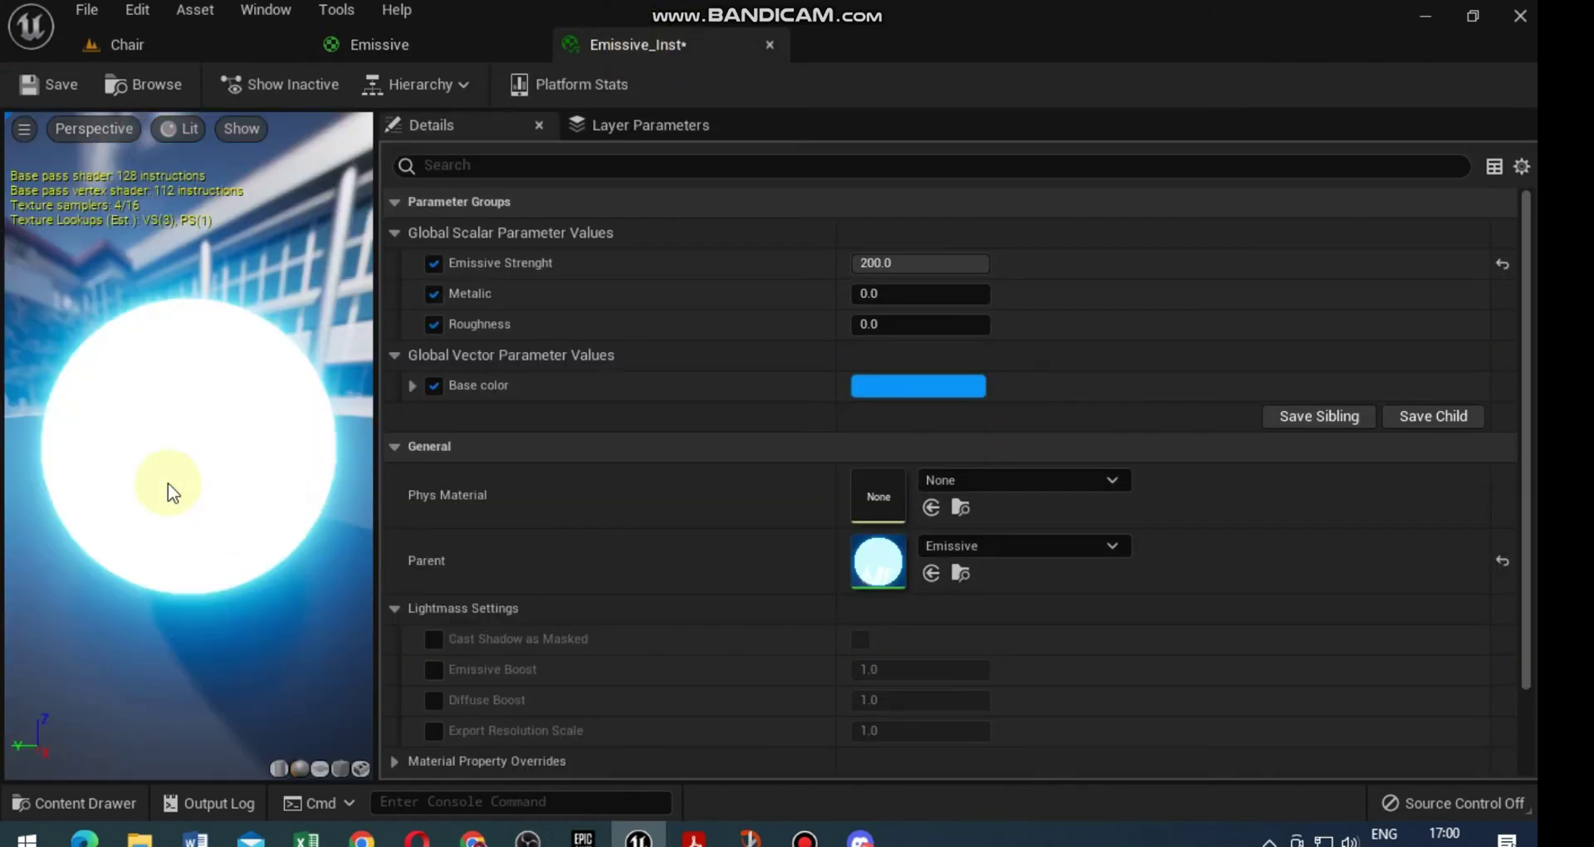
{"action": "mouse_move", "coordinate": [170, 486]}
{"action": "left_mouse_down"}
{"action": "mouse_move", "coordinate": [274, 499]}
{"action": "mouse_move", "coordinate": [274, 531]}
{"action": "left_mouse_up"}
{"action": "left_click", "coordinate": [876, 263]}
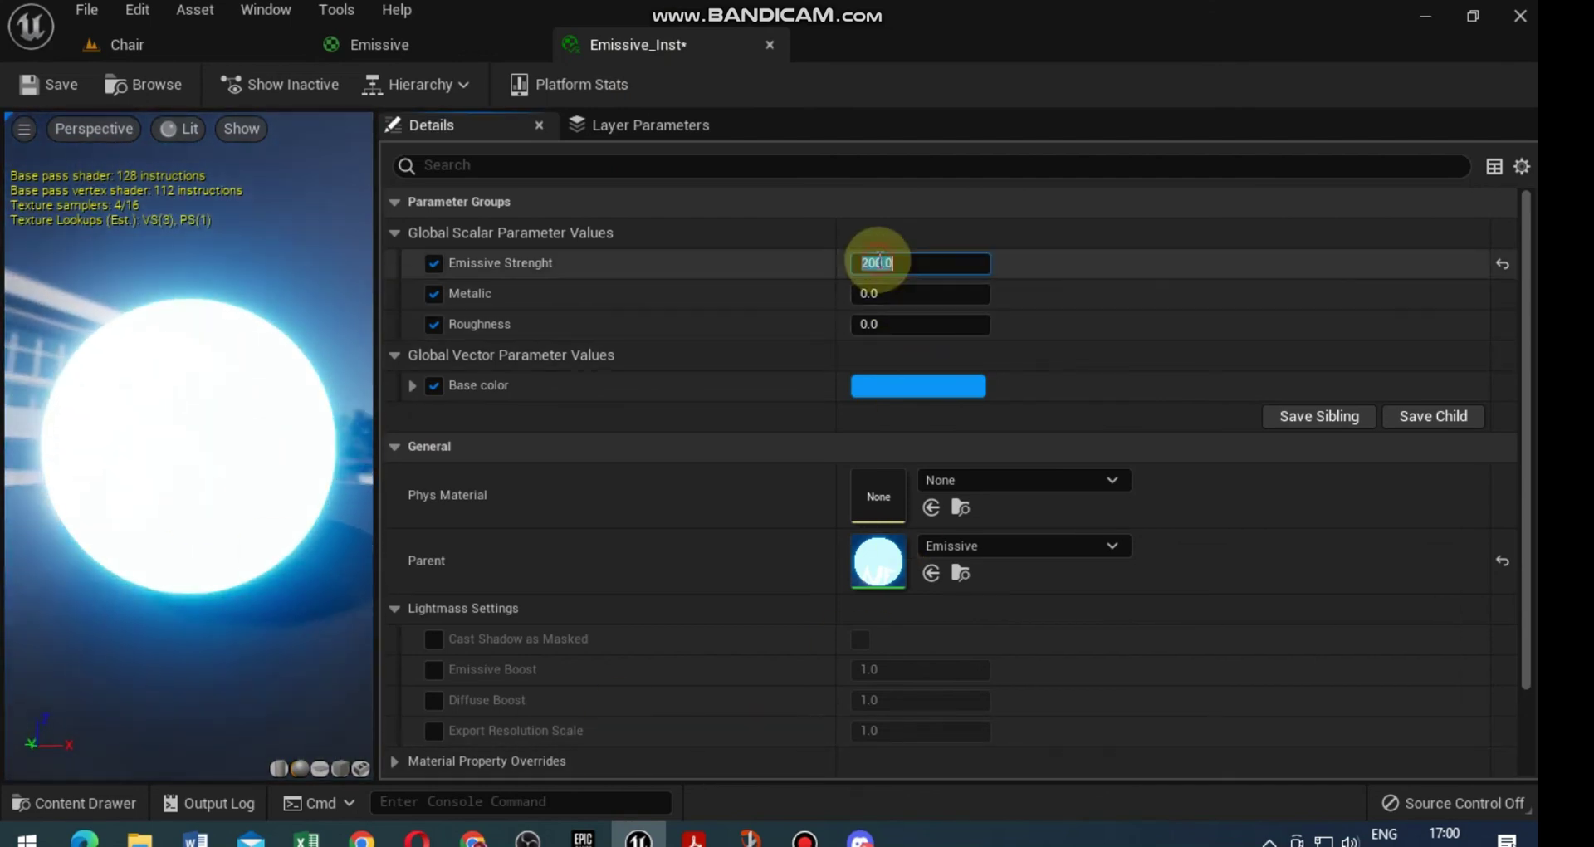
{"action": "mouse_move", "coordinate": [641, 49]}
{"action": "left_mouse_down"}
{"action": "mouse_move", "coordinate": [999, 230]}
{"action": "mouse_move", "coordinate": [955, 214]}
{"action": "left_mouse_up"}
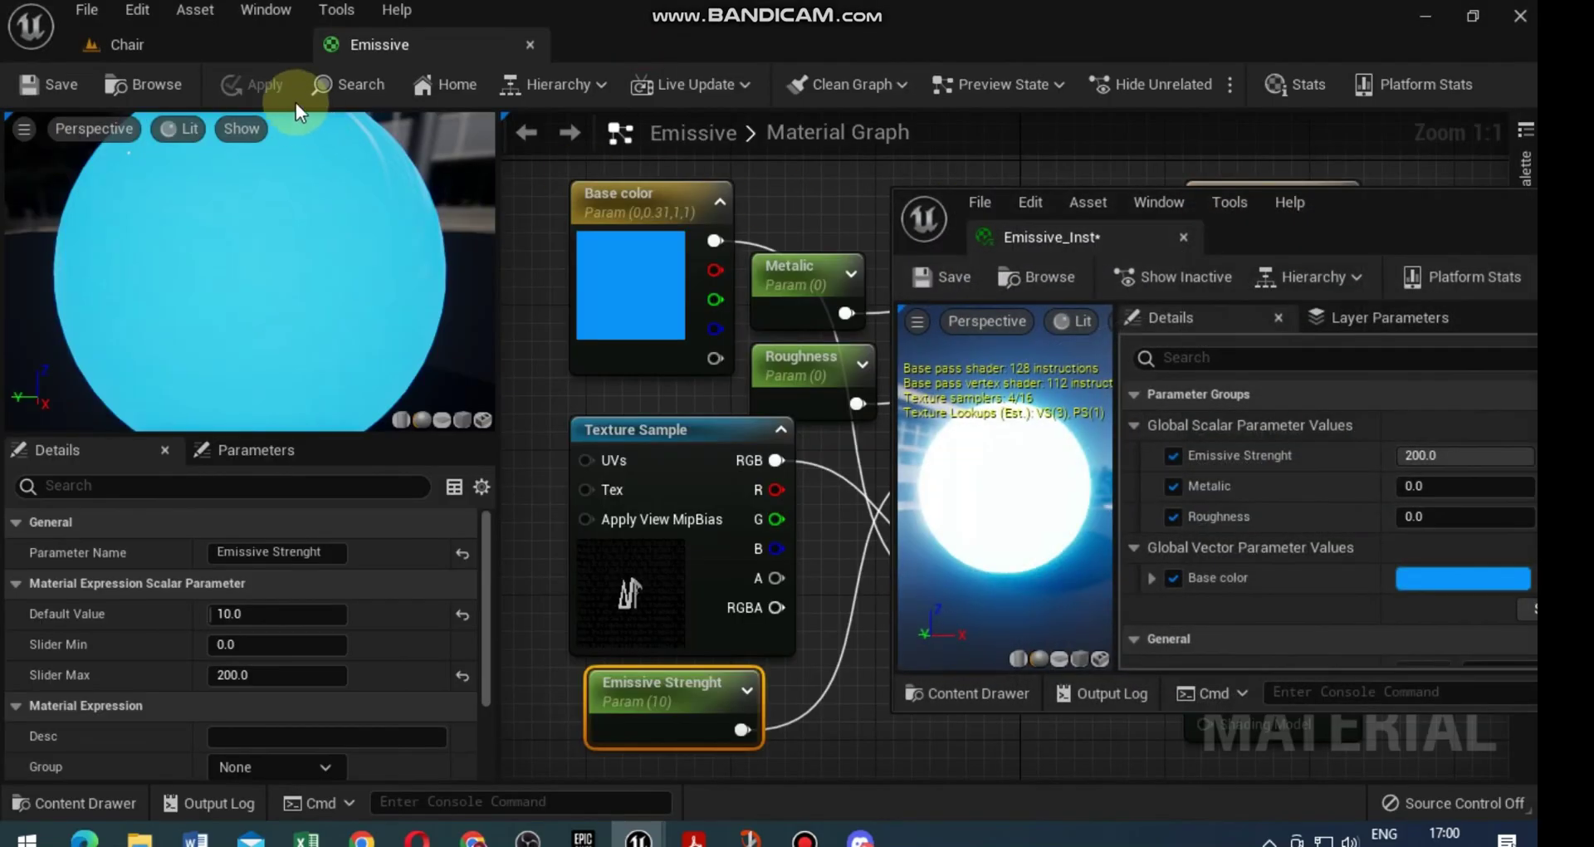
Try 0.5 for Emissive Strenght over the Chair level, then settle on 10.
{"action": "left_click", "coordinate": [201, 53]}
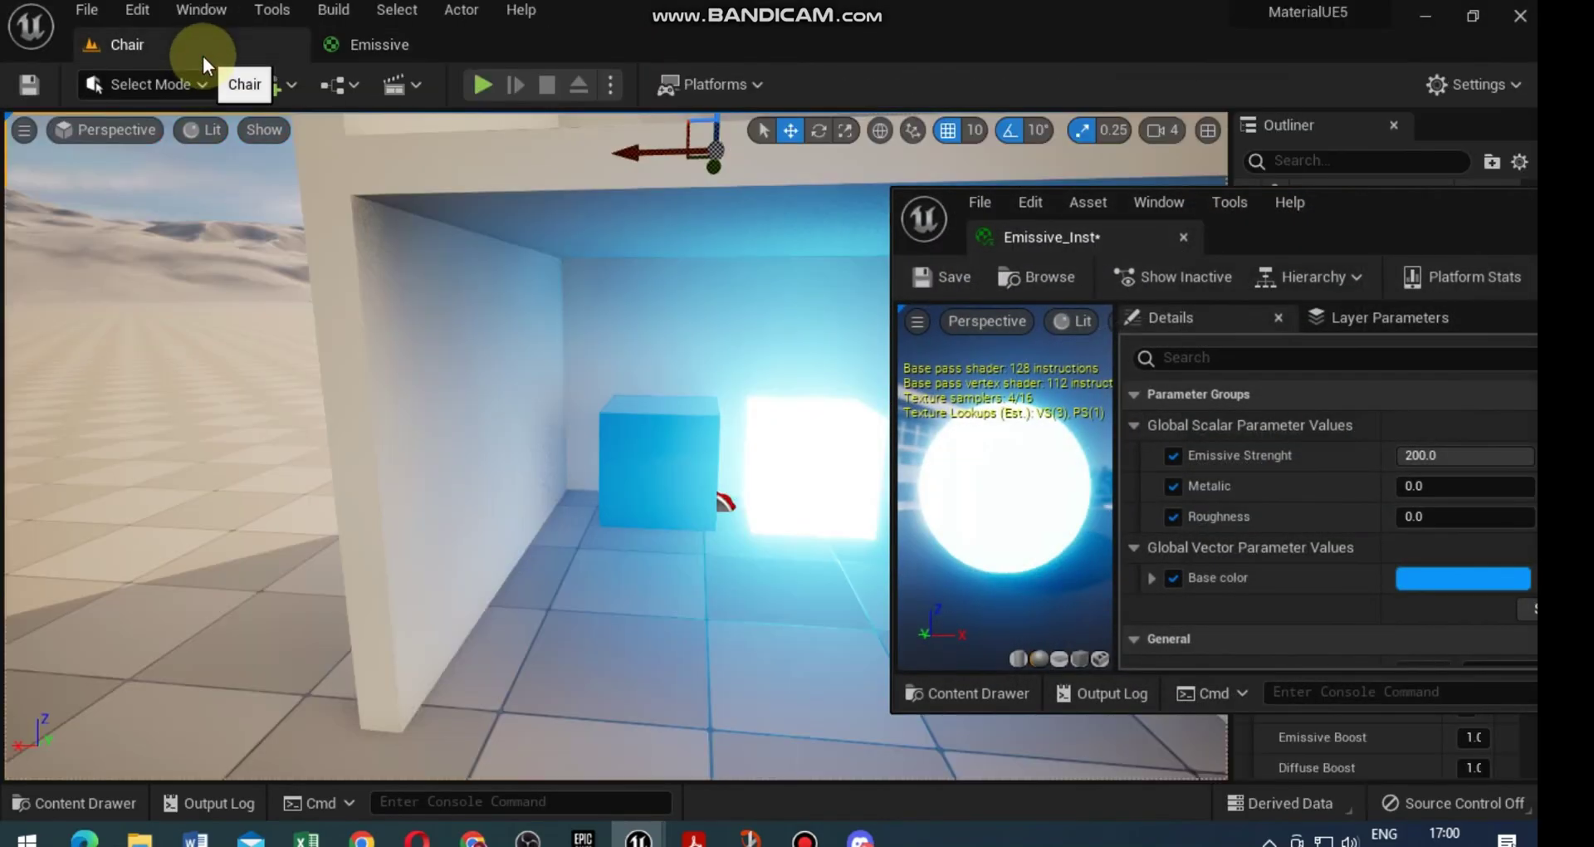
{"action": "left_click", "coordinate": [1436, 453]}
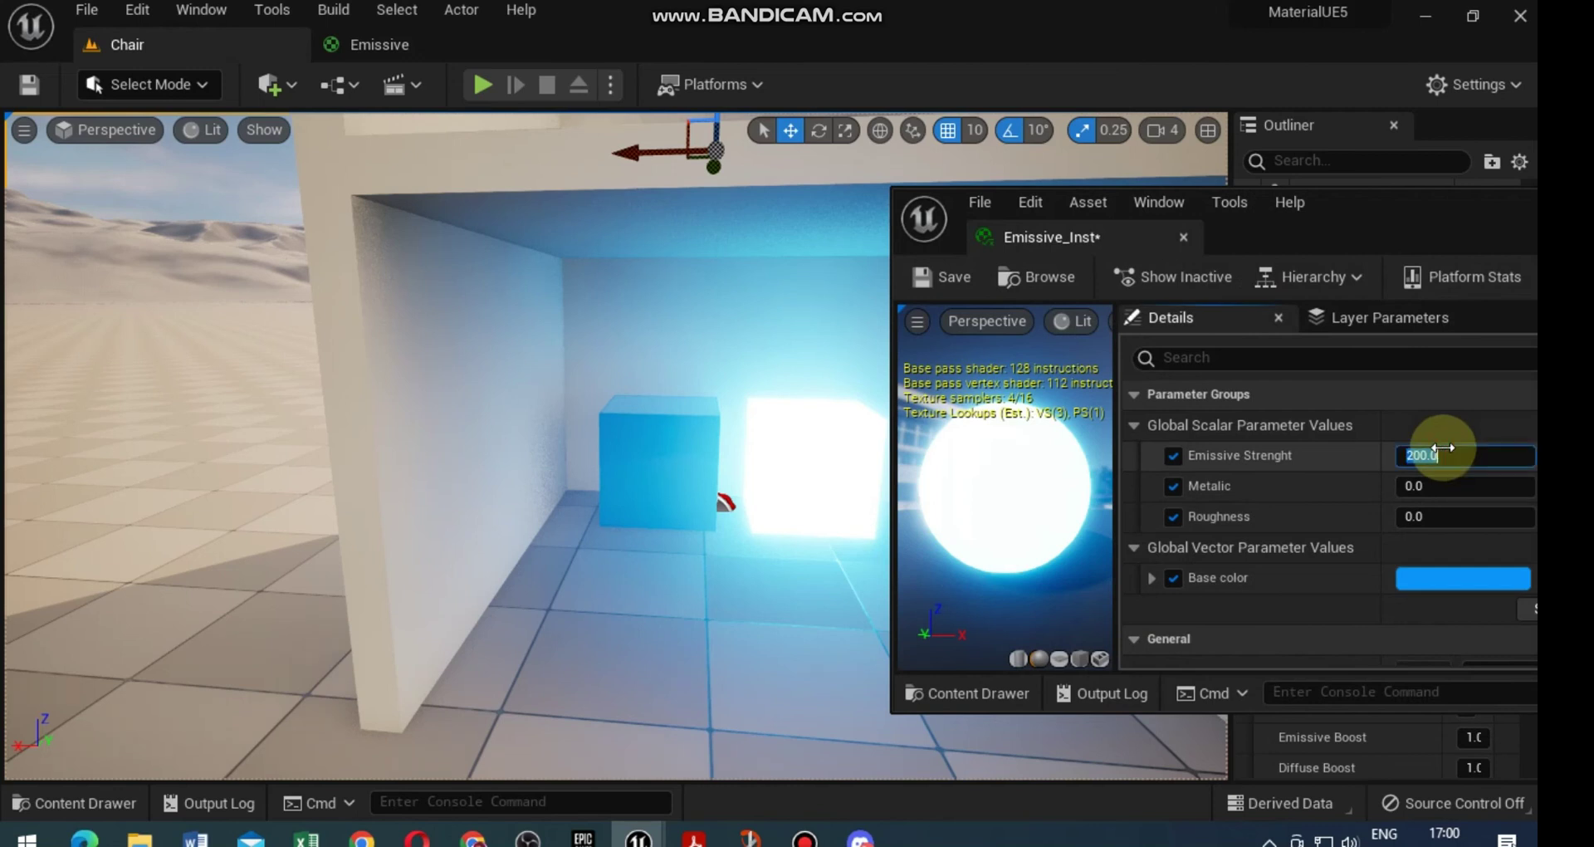
{"action": "type", "text": ".5"}
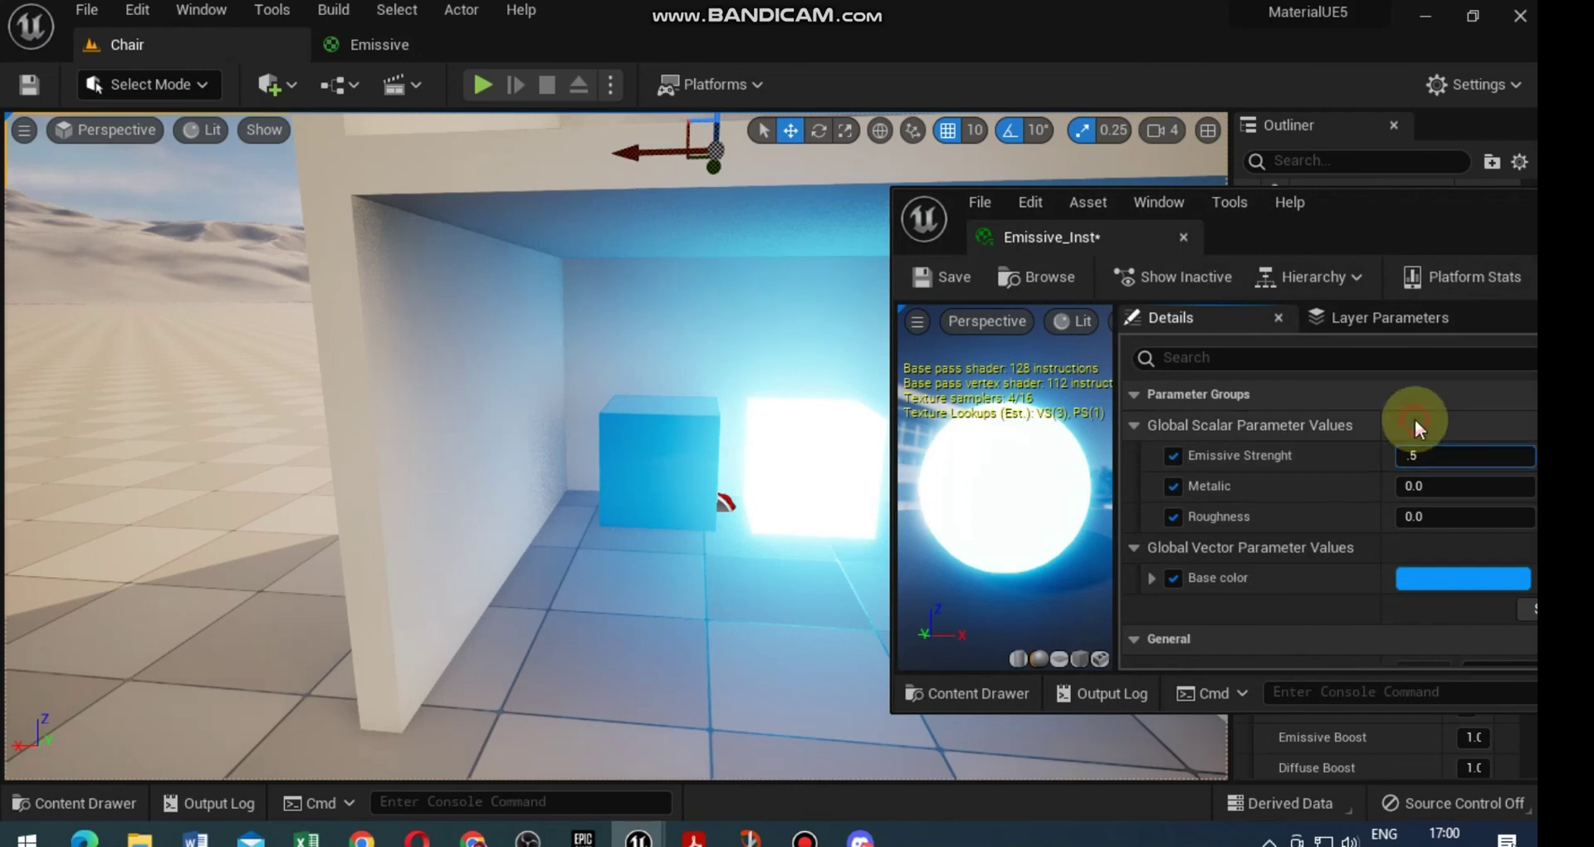
{"action": "key", "text": "Return"}
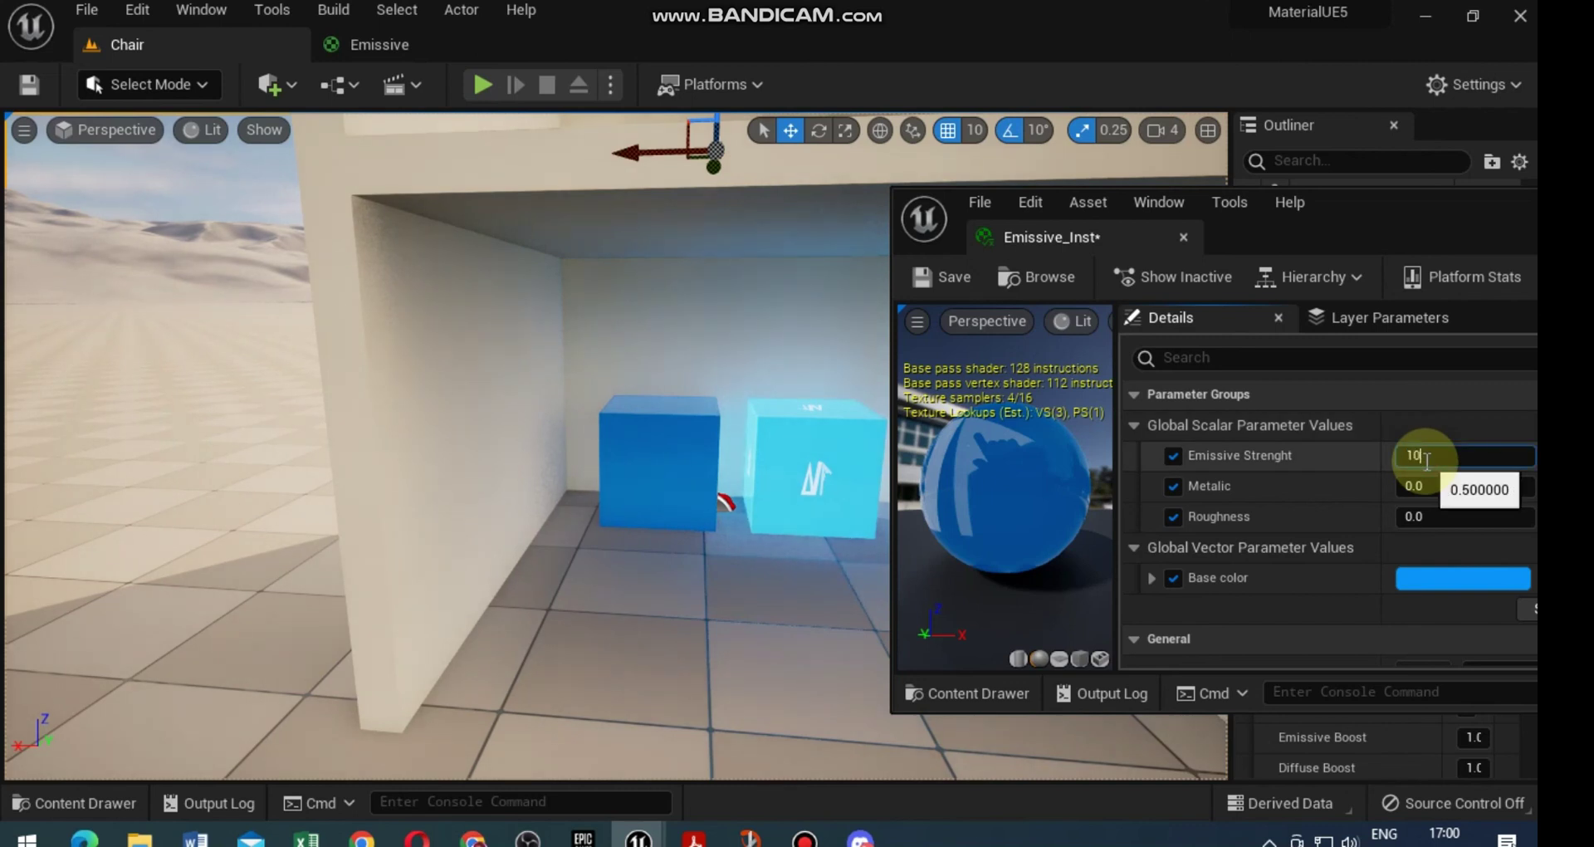
{"action": "key", "text": "Return"}
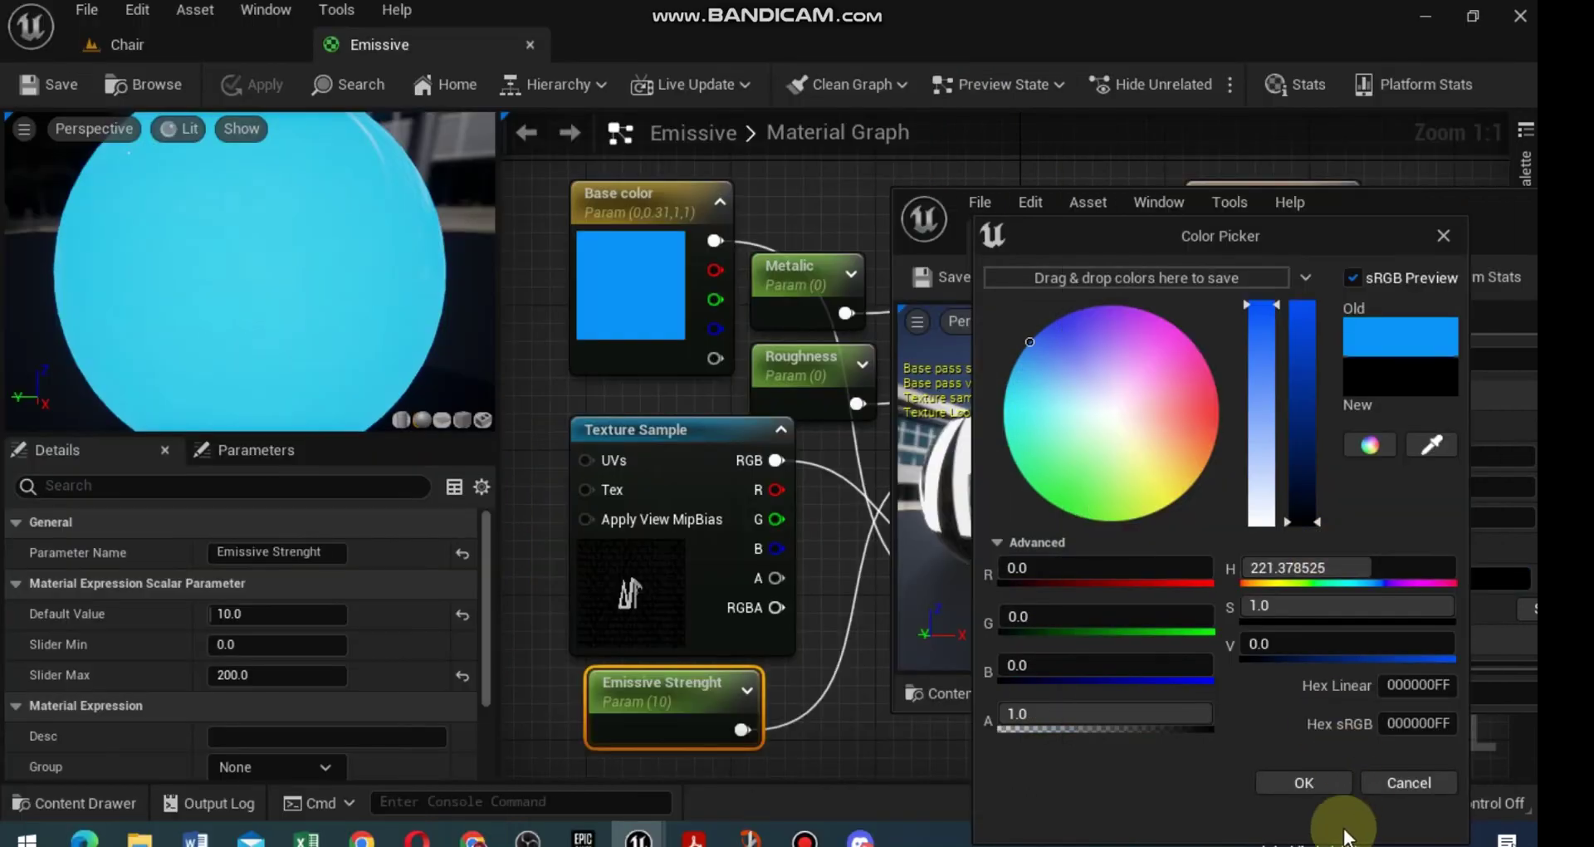
Apply black as the Emissive_Inst Base color in the Color Picker.
{"action": "left_click", "coordinate": [1305, 782]}
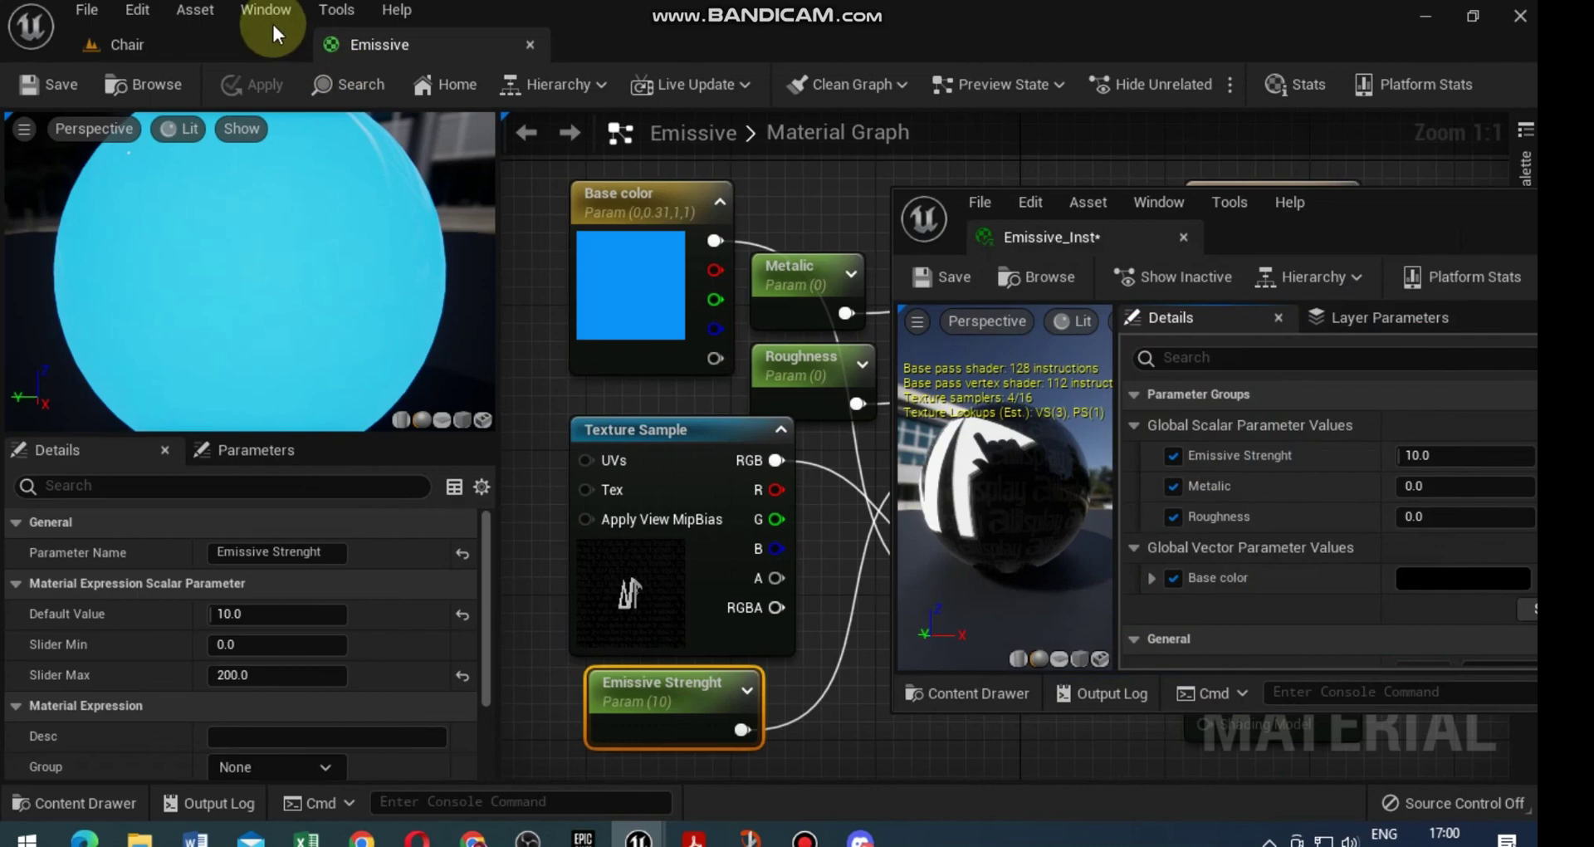